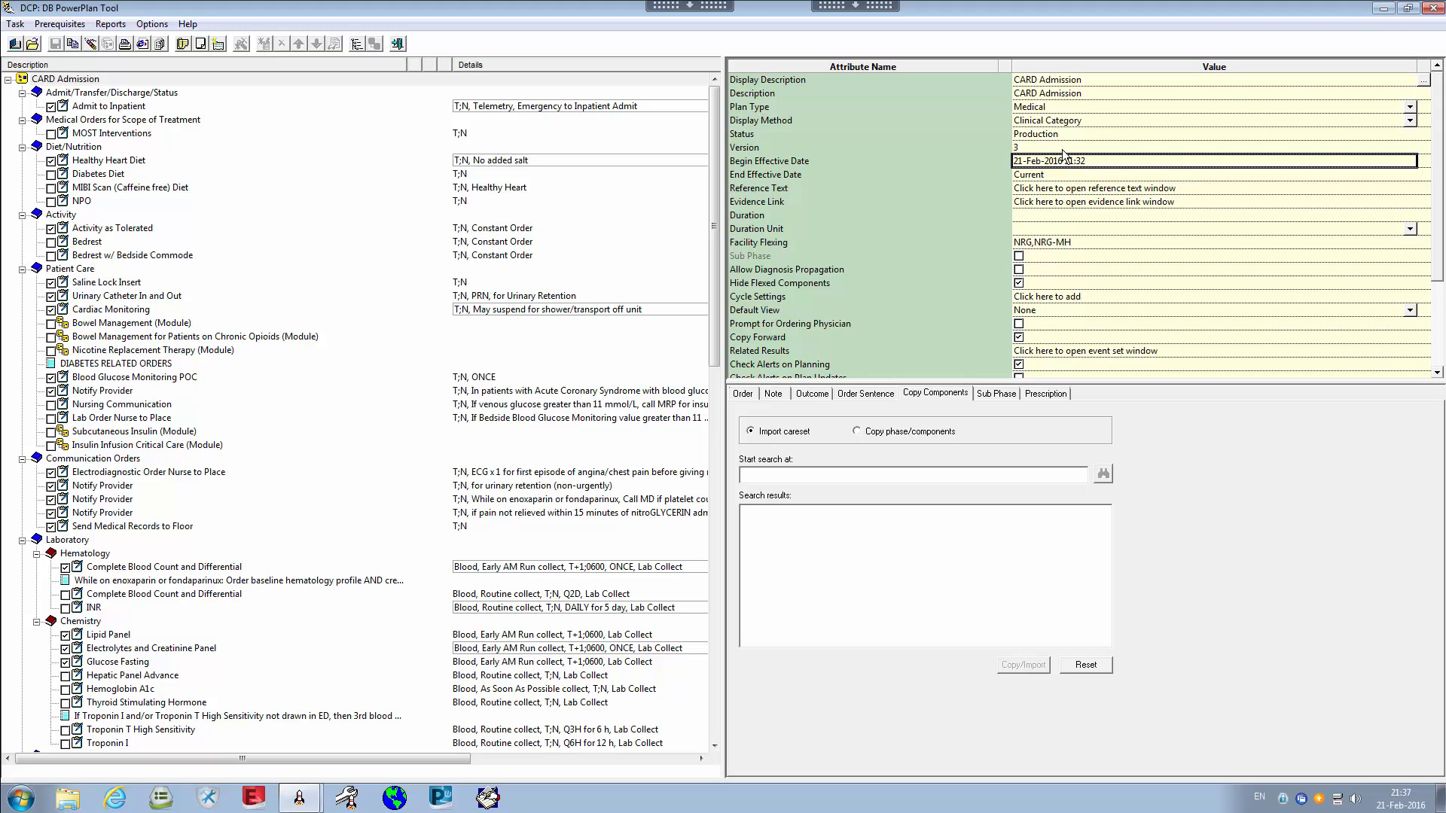
Review the CARD Admission plan's Begin Effective Date attribute and its value
{"action": "left_click", "coordinate": [903, 163]}
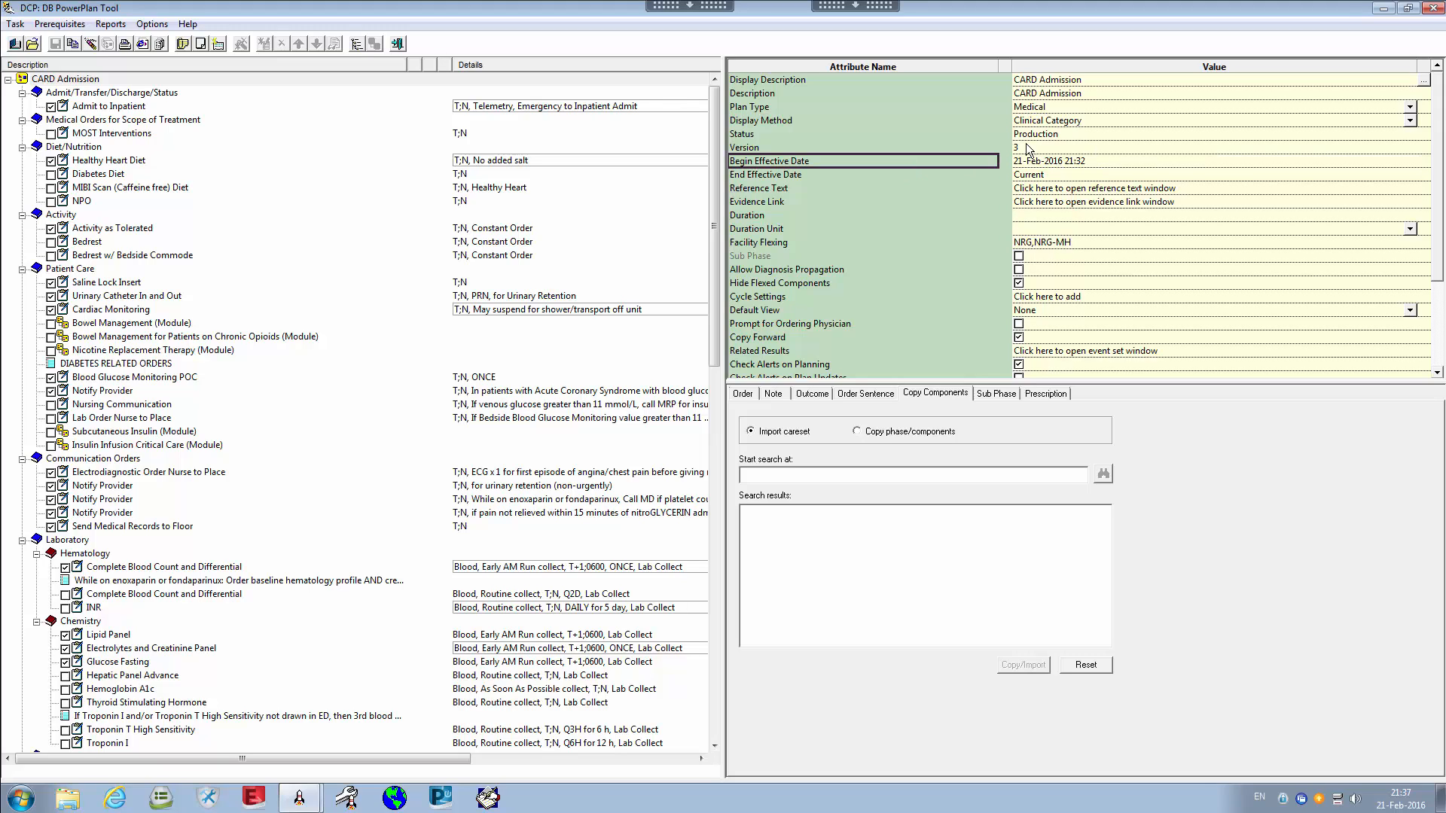
{"action": "left_click", "coordinate": [1038, 164]}
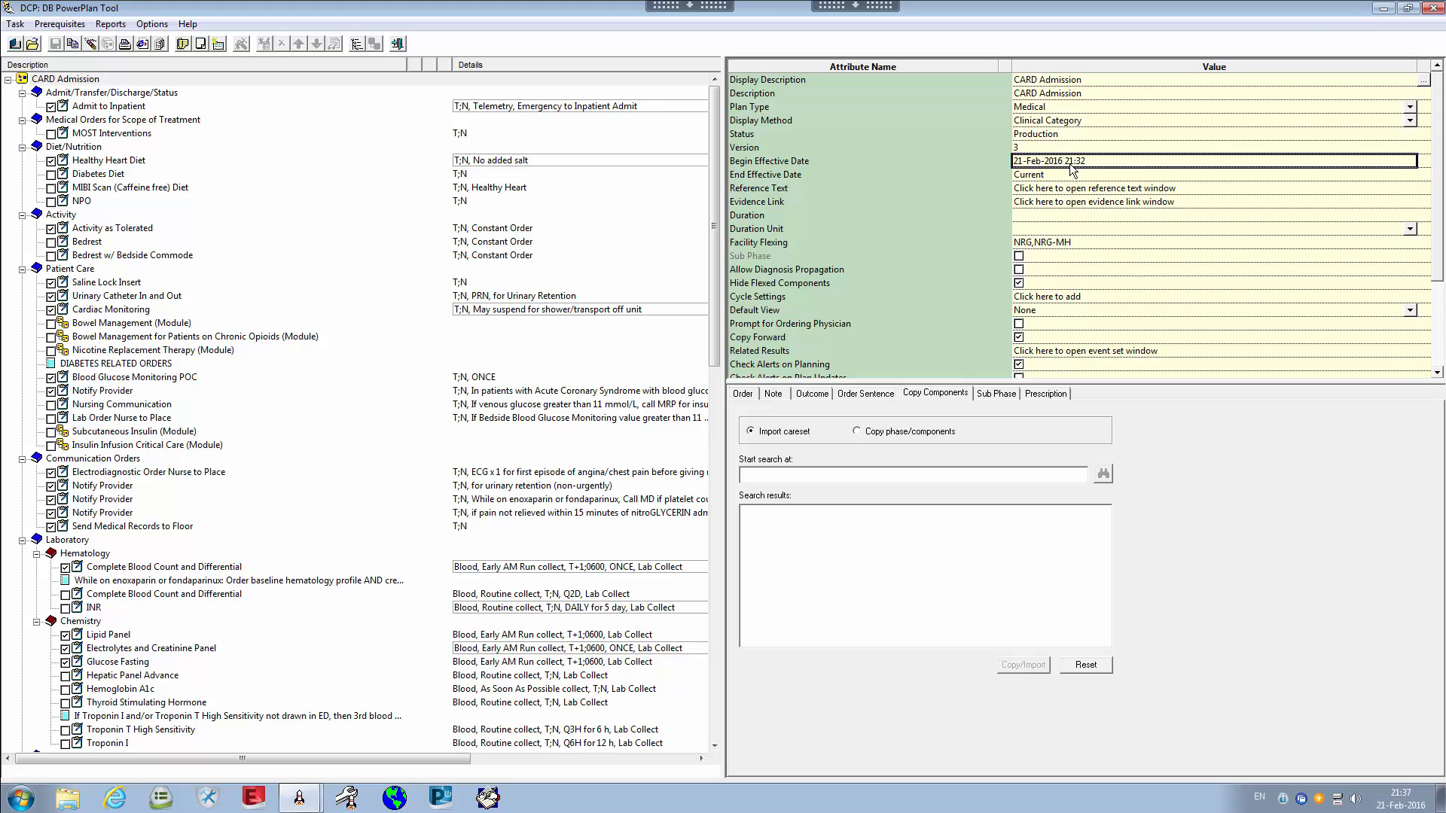
{"action": "left_click", "coordinate": [906, 158]}
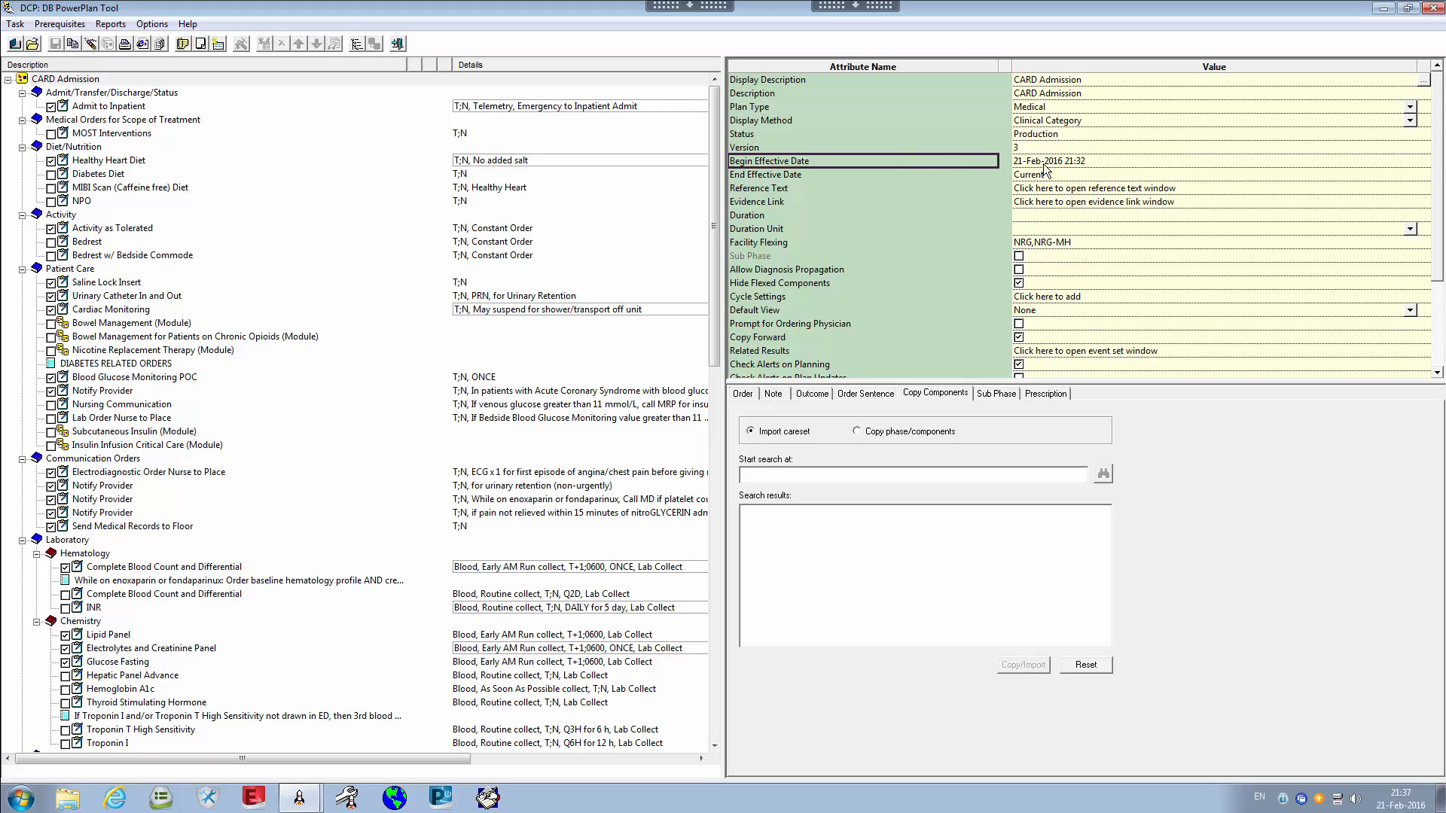
{"action": "left_click", "coordinate": [1062, 165]}
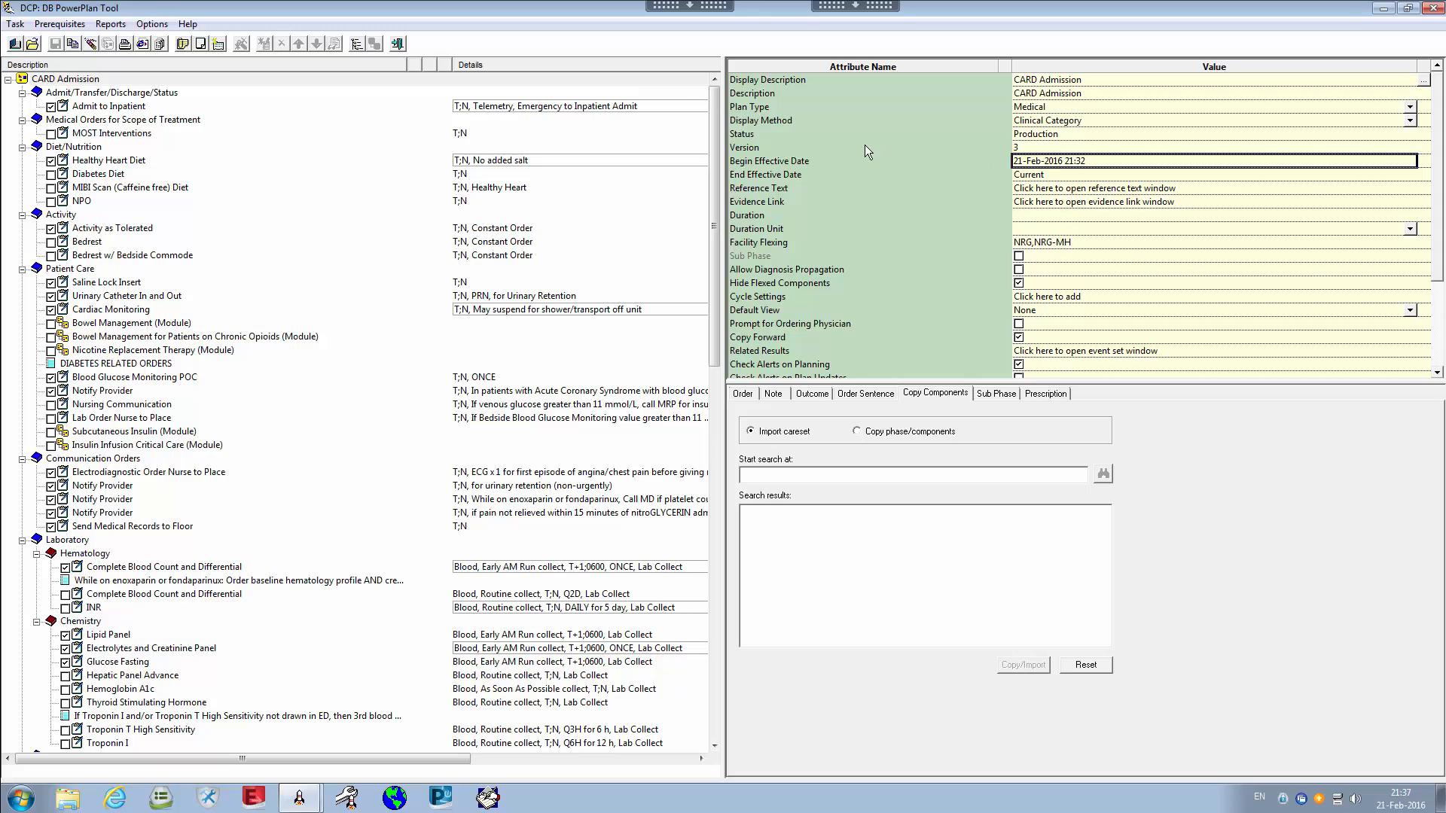
{"action": "left_click", "coordinate": [866, 147]}
{"action": "left_click", "coordinate": [1017, 150]}
{"action": "left_click", "coordinate": [1033, 164]}
{"action": "left_click", "coordinate": [899, 157]}
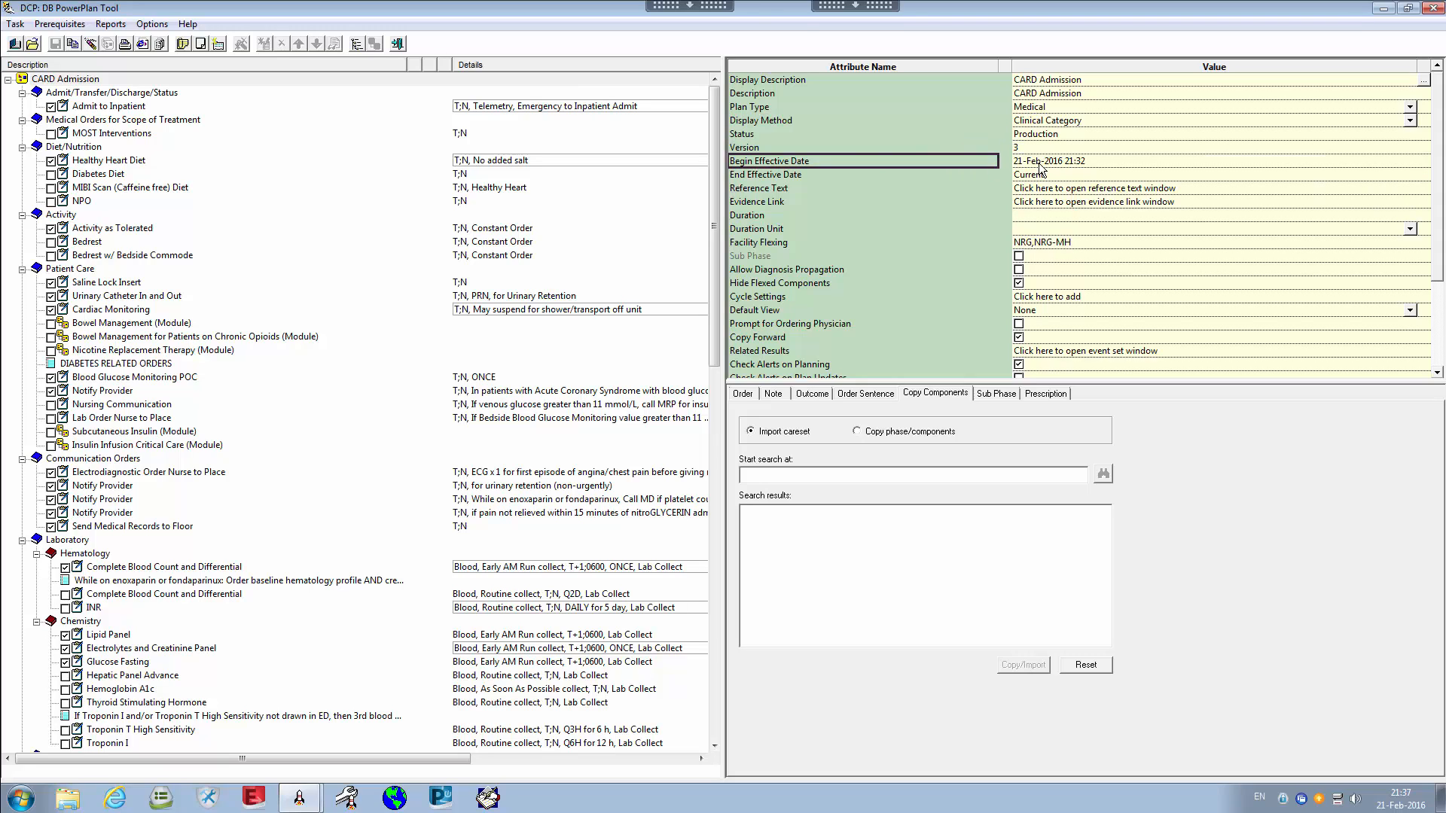
{"action": "left_click", "coordinate": [1041, 164]}
{"action": "left_click", "coordinate": [1042, 150]}
{"action": "left_click", "coordinate": [1070, 164]}
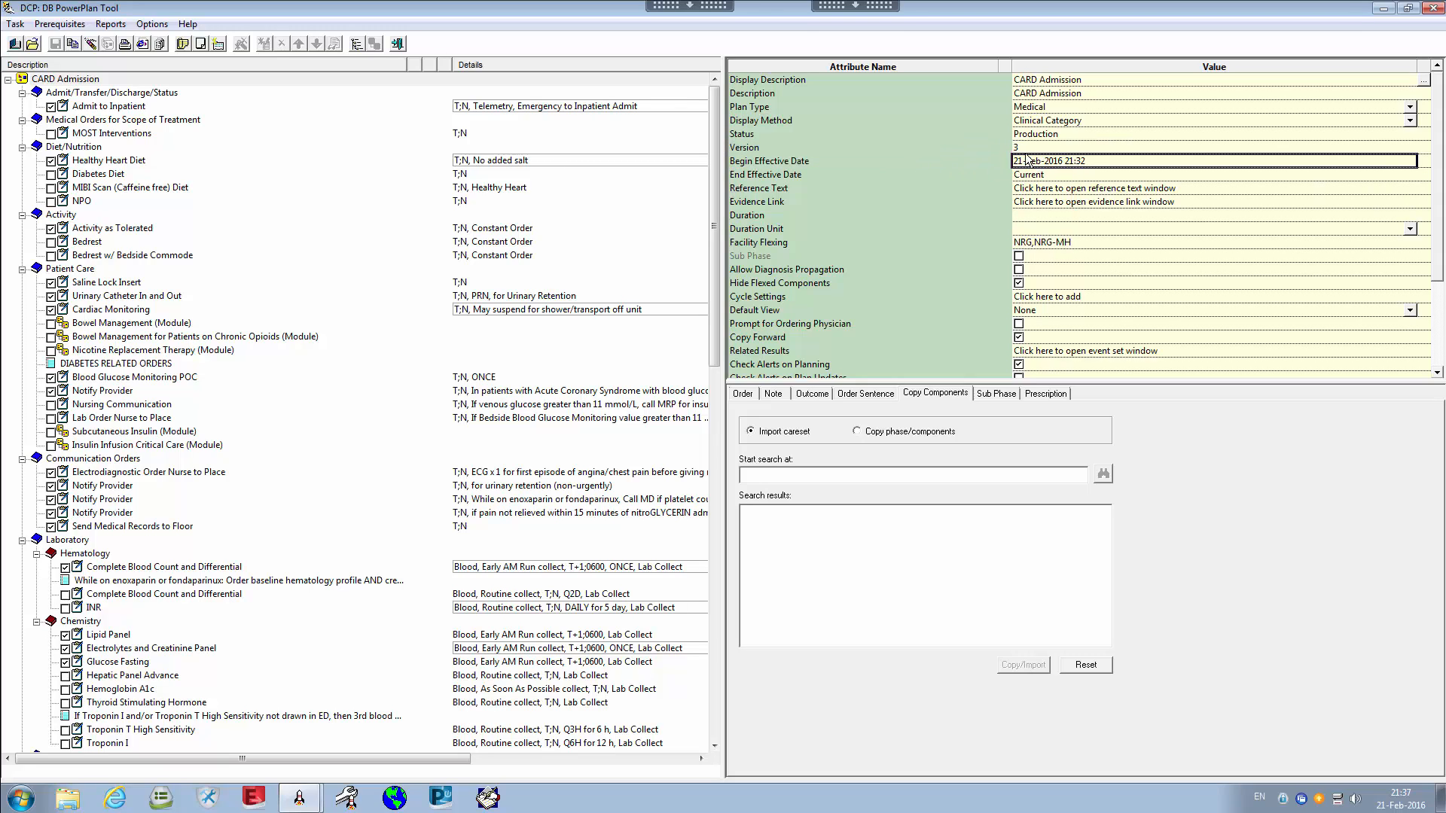
Review the plan's Version attribute, showing version 3
{"action": "left_click", "coordinate": [972, 149]}
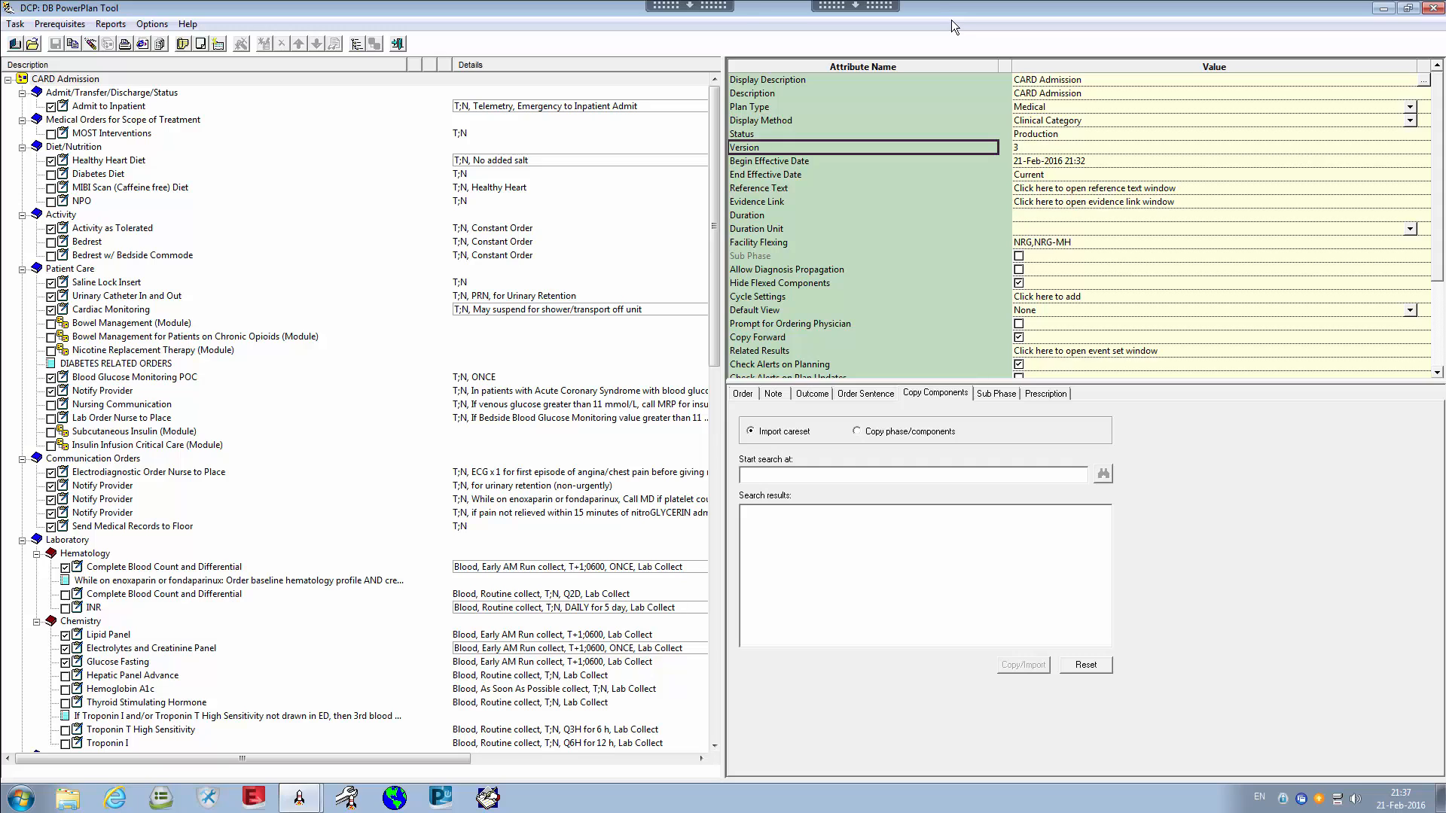
{"action": "left_click", "coordinate": [1058, 162]}
{"action": "left_click", "coordinate": [957, 161]}
{"action": "left_click", "coordinate": [970, 148]}
{"action": "left_click", "coordinate": [1021, 160]}
{"action": "left_click", "coordinate": [985, 159]}
{"action": "left_click", "coordinate": [979, 153]}
Compare the Begin Effective Date with the End Effective Date attribute
{"action": "left_click", "coordinate": [1059, 161]}
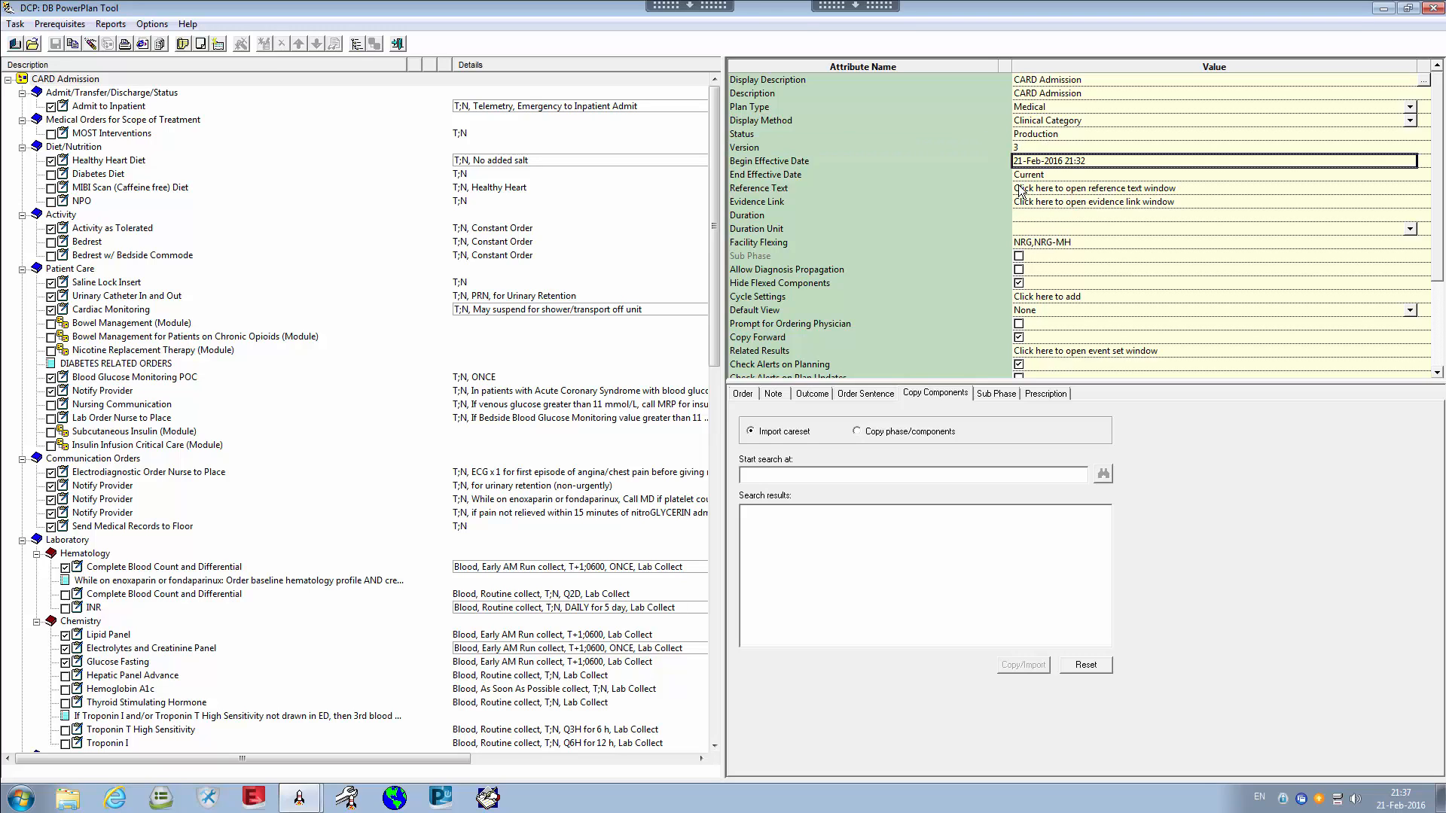
{"action": "left_click", "coordinate": [871, 161]}
{"action": "left_click", "coordinate": [1069, 164]}
{"action": "left_click", "coordinate": [881, 177]}
{"action": "left_click", "coordinate": [964, 183]}
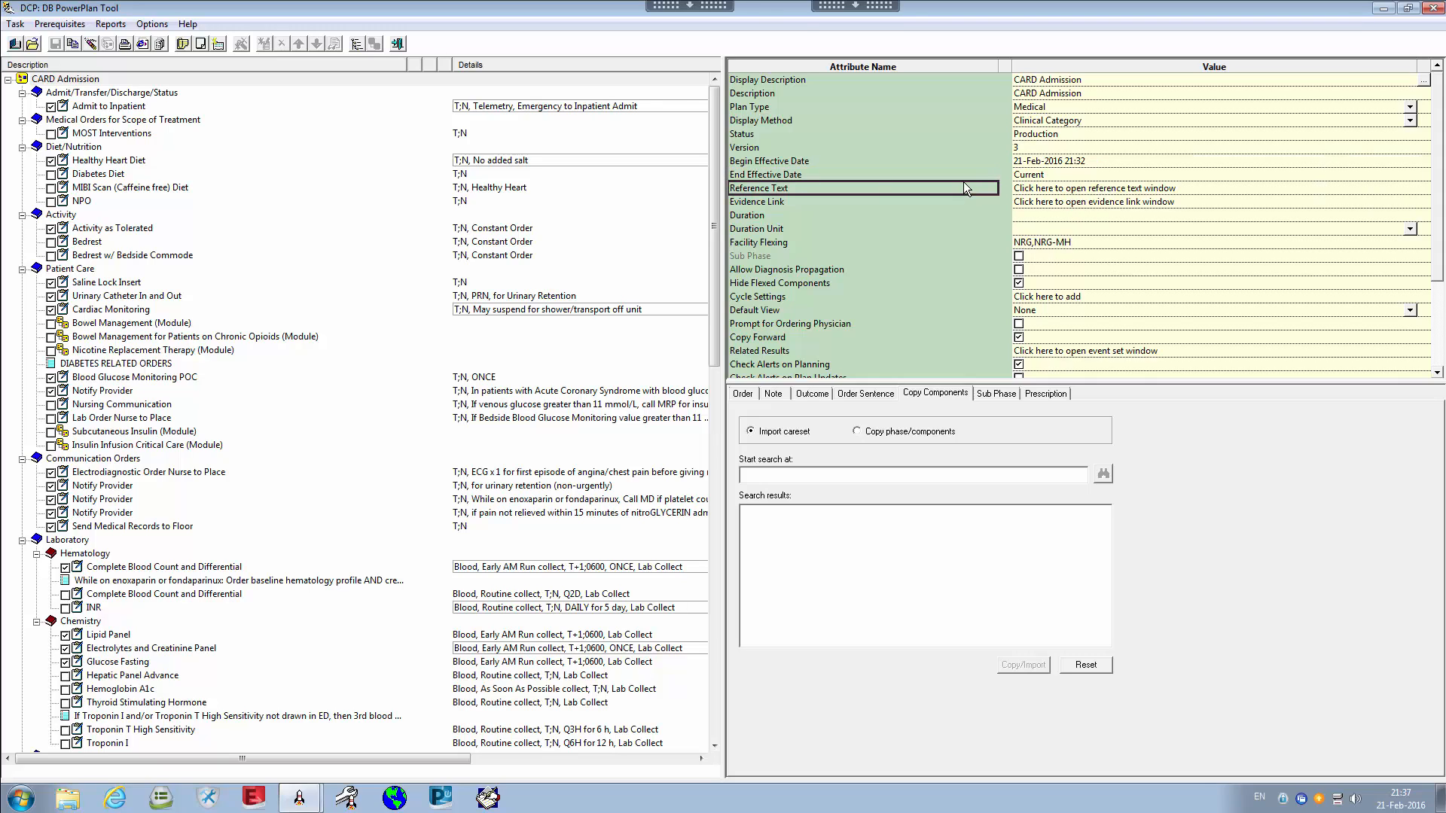
{"action": "left_click", "coordinate": [1074, 174]}
{"action": "left_click", "coordinate": [1074, 173]}
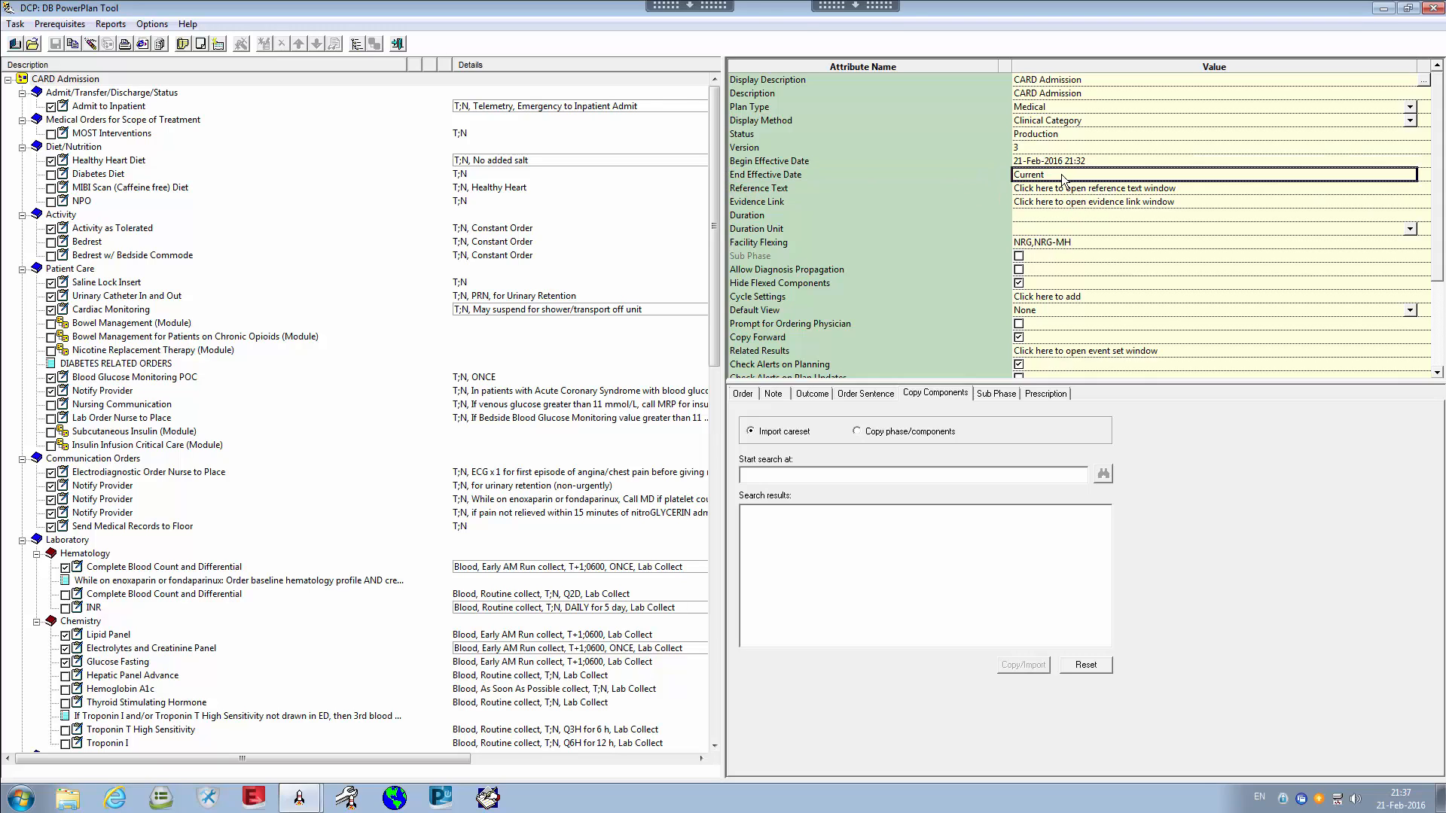
{"action": "left_click", "coordinate": [870, 178]}
Open the Reference Text window from the plan's Reference Text attribute
{"action": "left_click", "coordinate": [865, 160]}
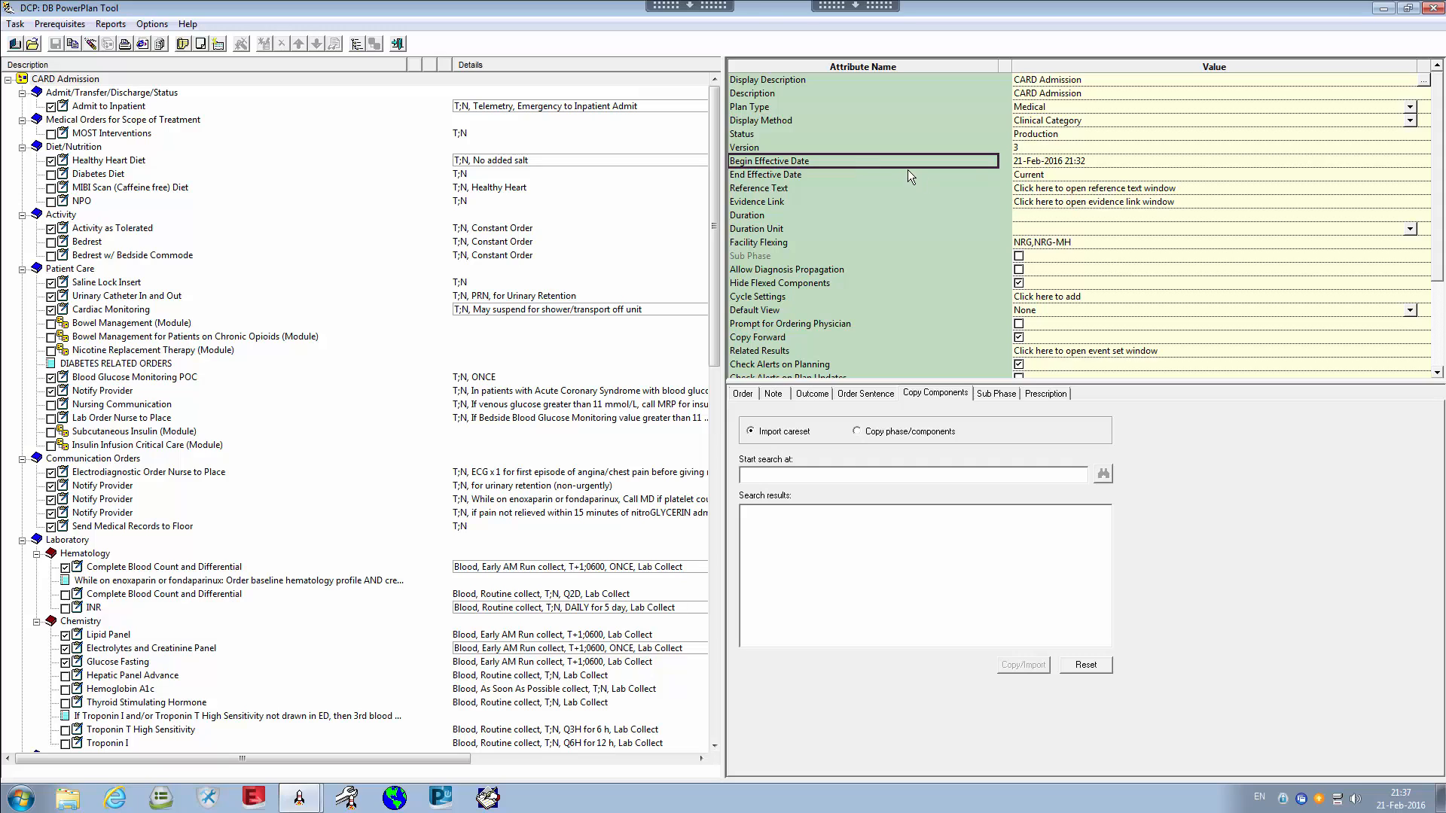
{"action": "left_click", "coordinate": [873, 174]}
{"action": "left_click", "coordinate": [796, 185]}
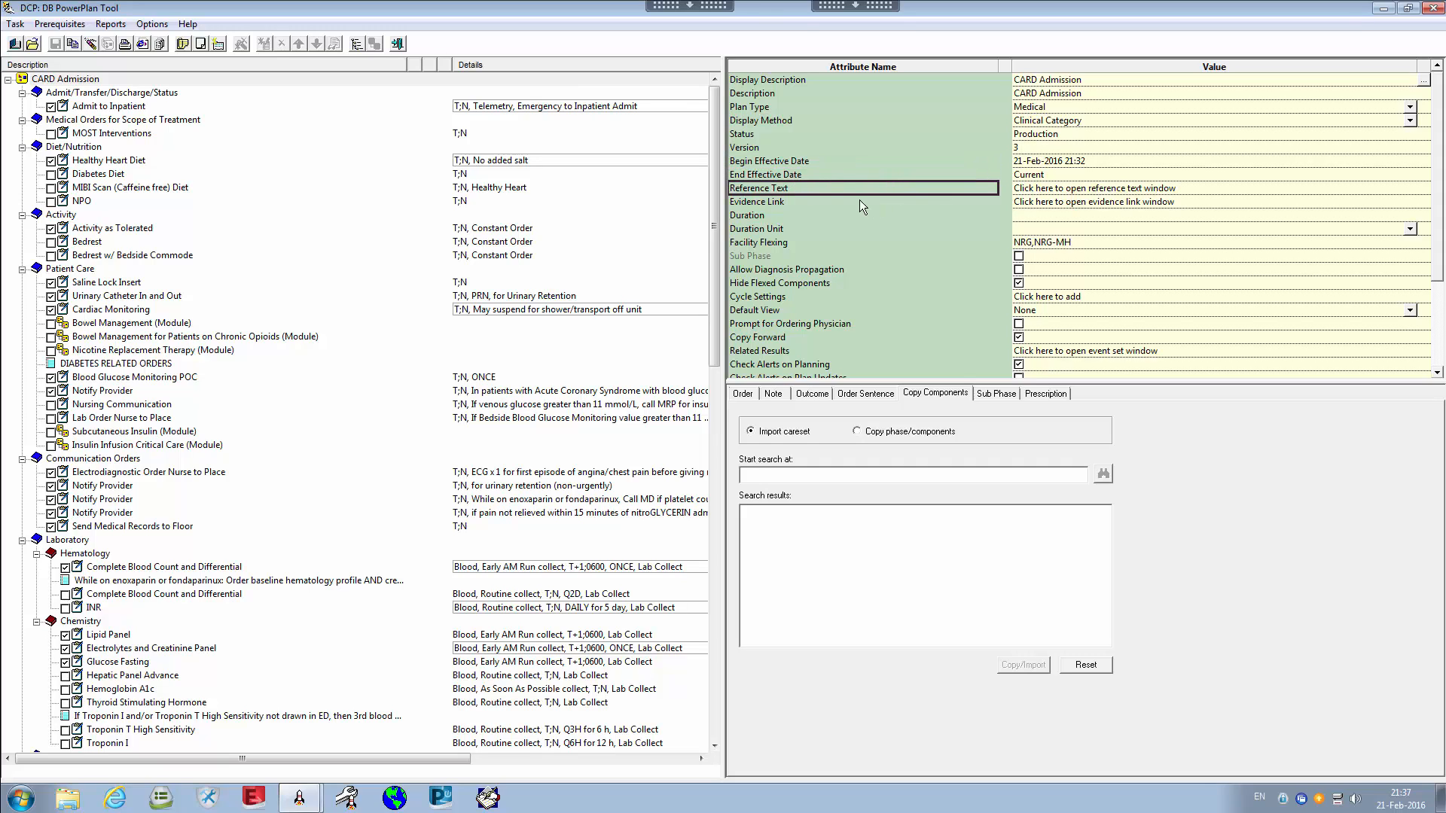
{"action": "left_click", "coordinate": [1068, 192]}
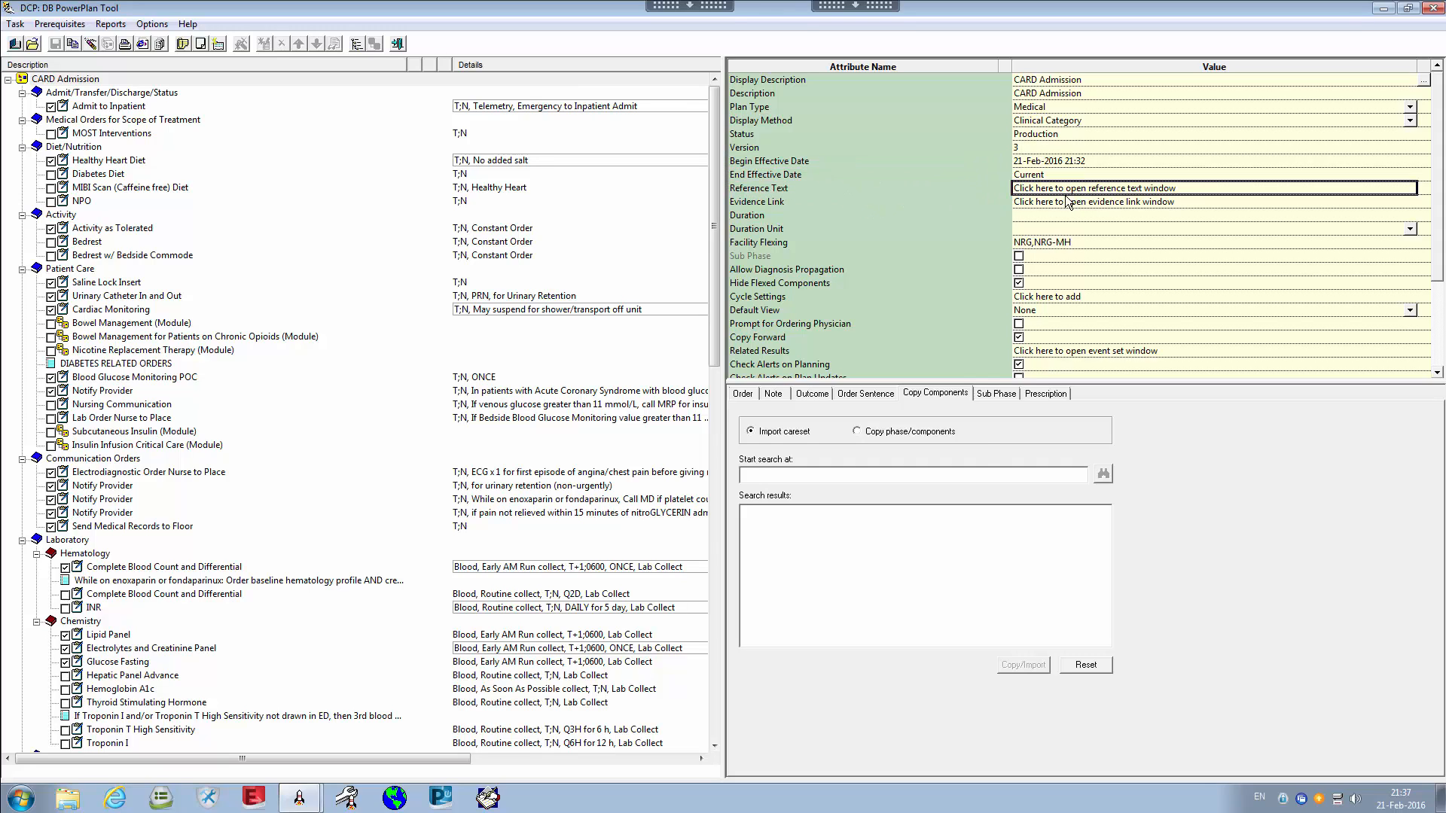
Look at the empty reference text area and its Type options, then close the window unchanged
{"action": "left_click_drag", "start_coordinate": [710, 260], "coordinate": [995, 309]}
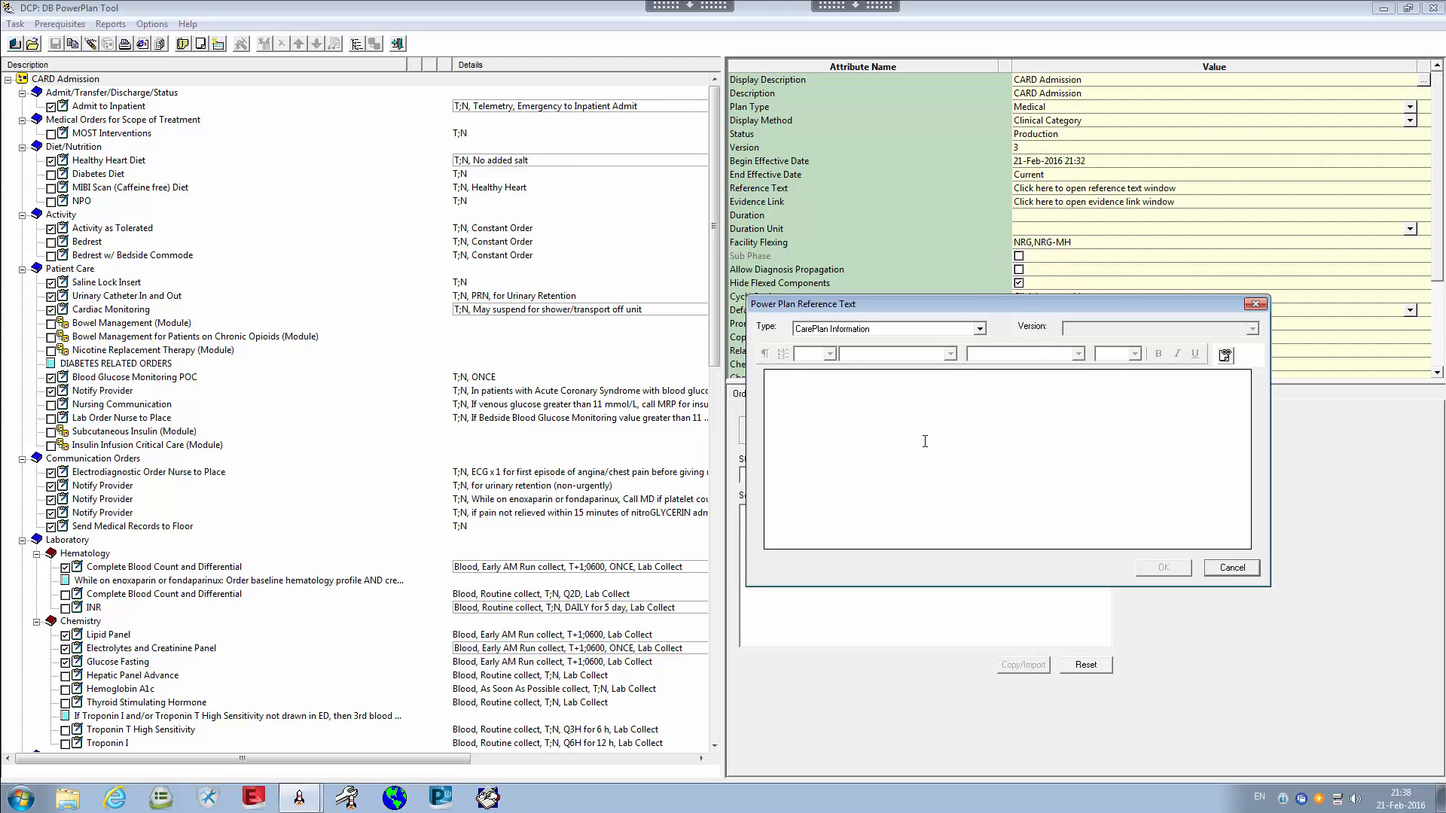
{"action": "left_click", "coordinate": [836, 436]}
{"action": "left_click", "coordinate": [979, 329]}
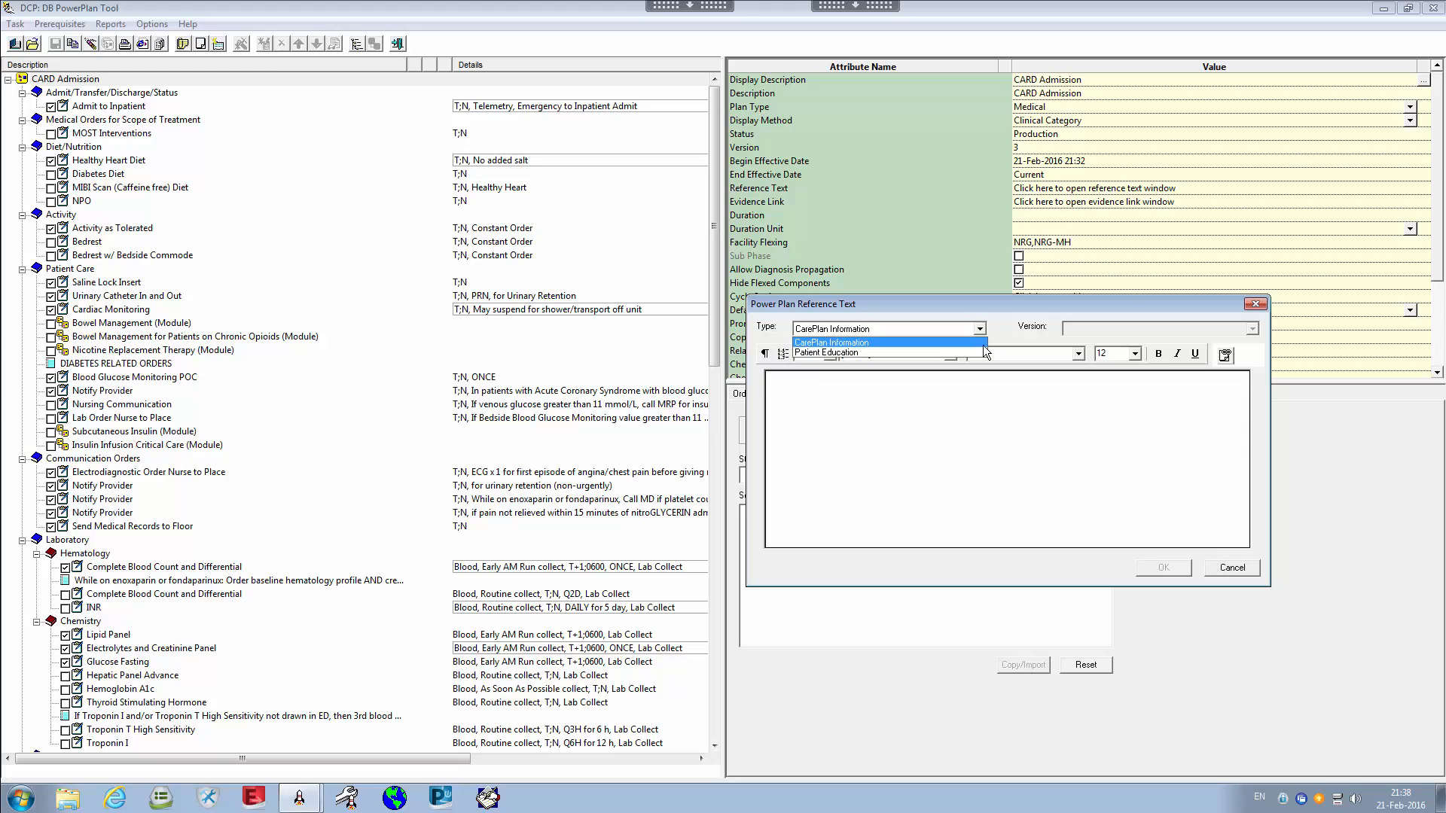
{"action": "left_click", "coordinate": [983, 309]}
{"action": "left_click_drag", "start_coordinate": [982, 307], "coordinate": [1053, 295]}
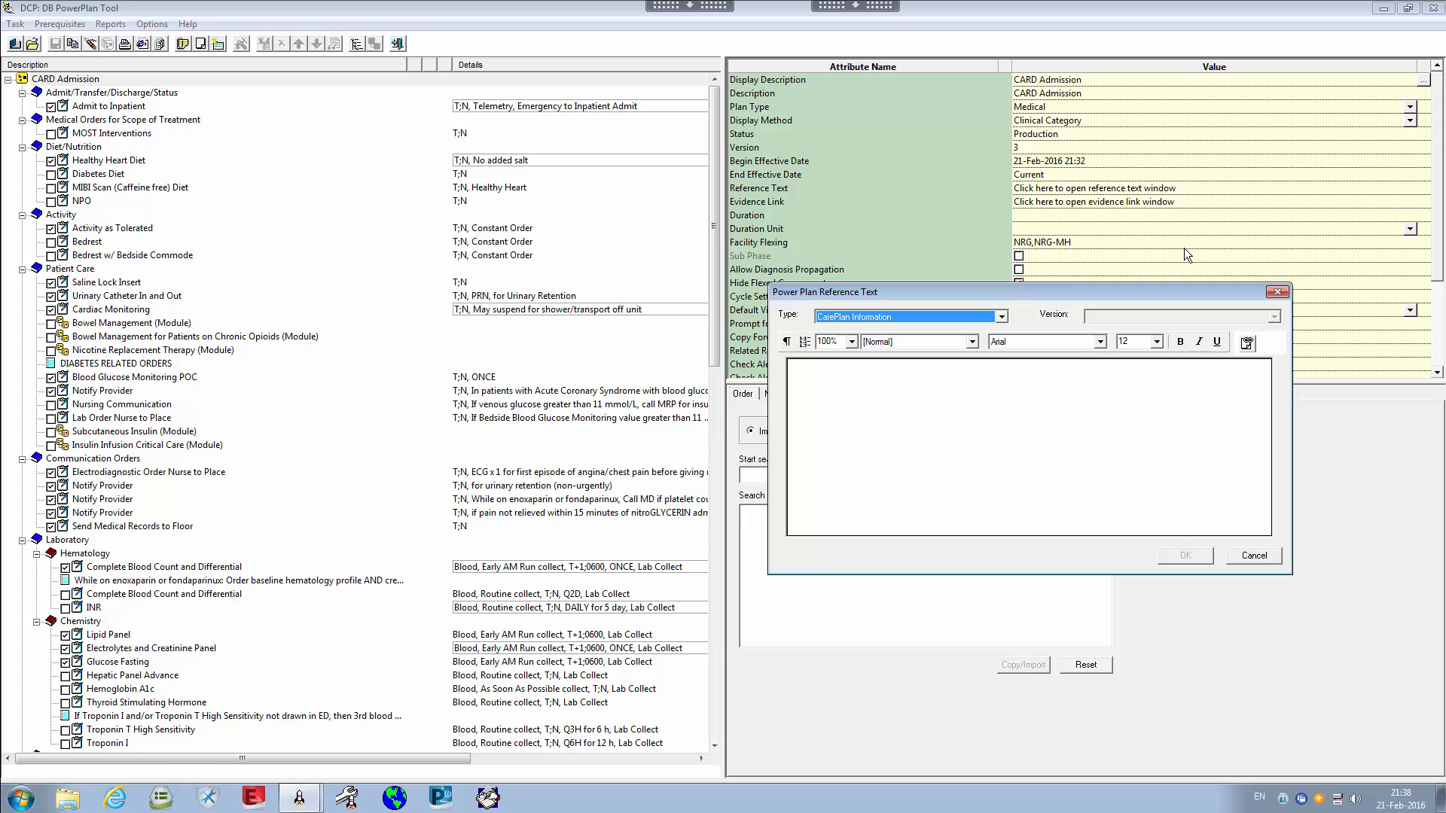
{"action": "left_click", "coordinate": [1278, 293]}
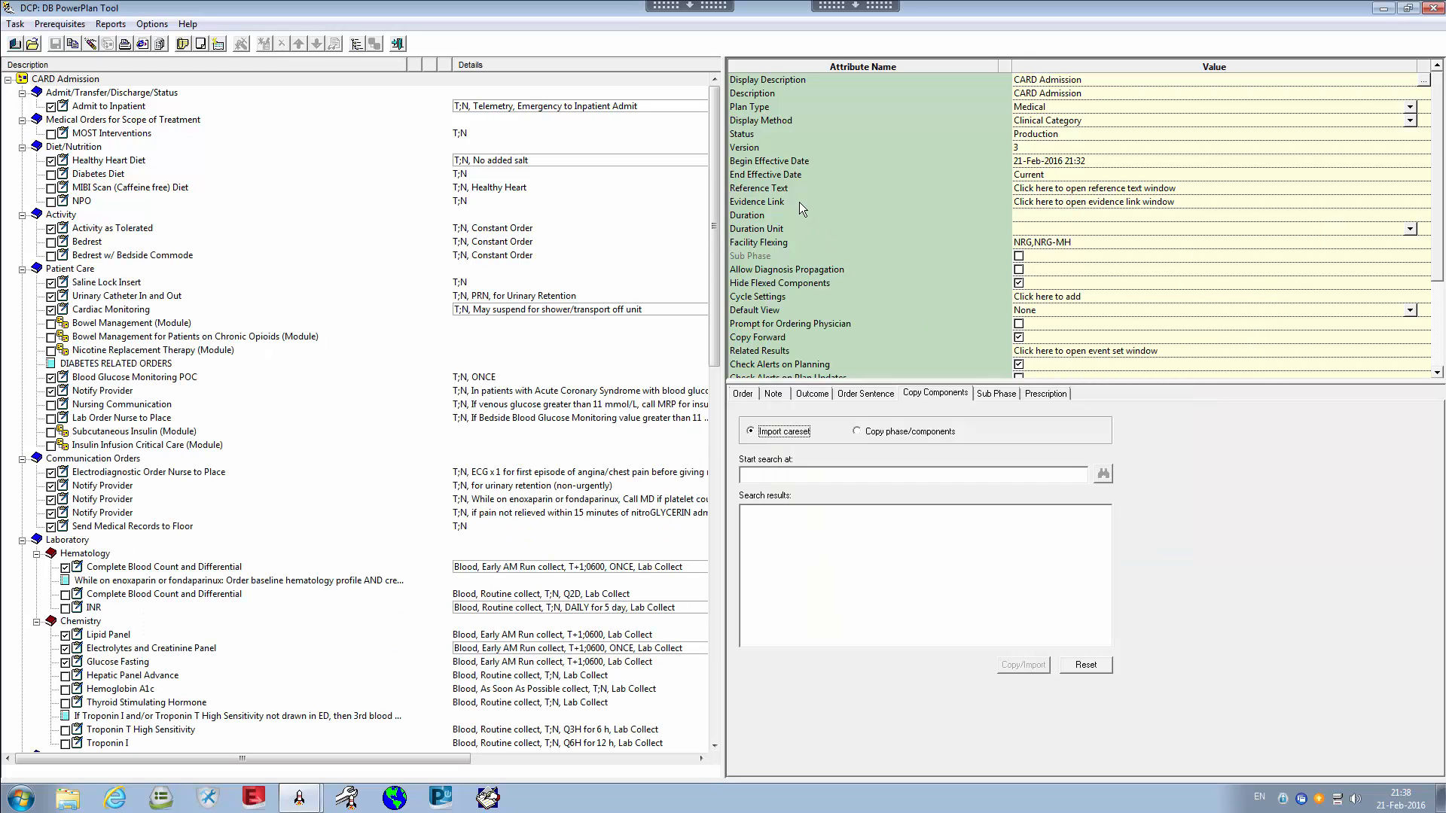
{"action": "left_click", "coordinate": [1089, 204]}
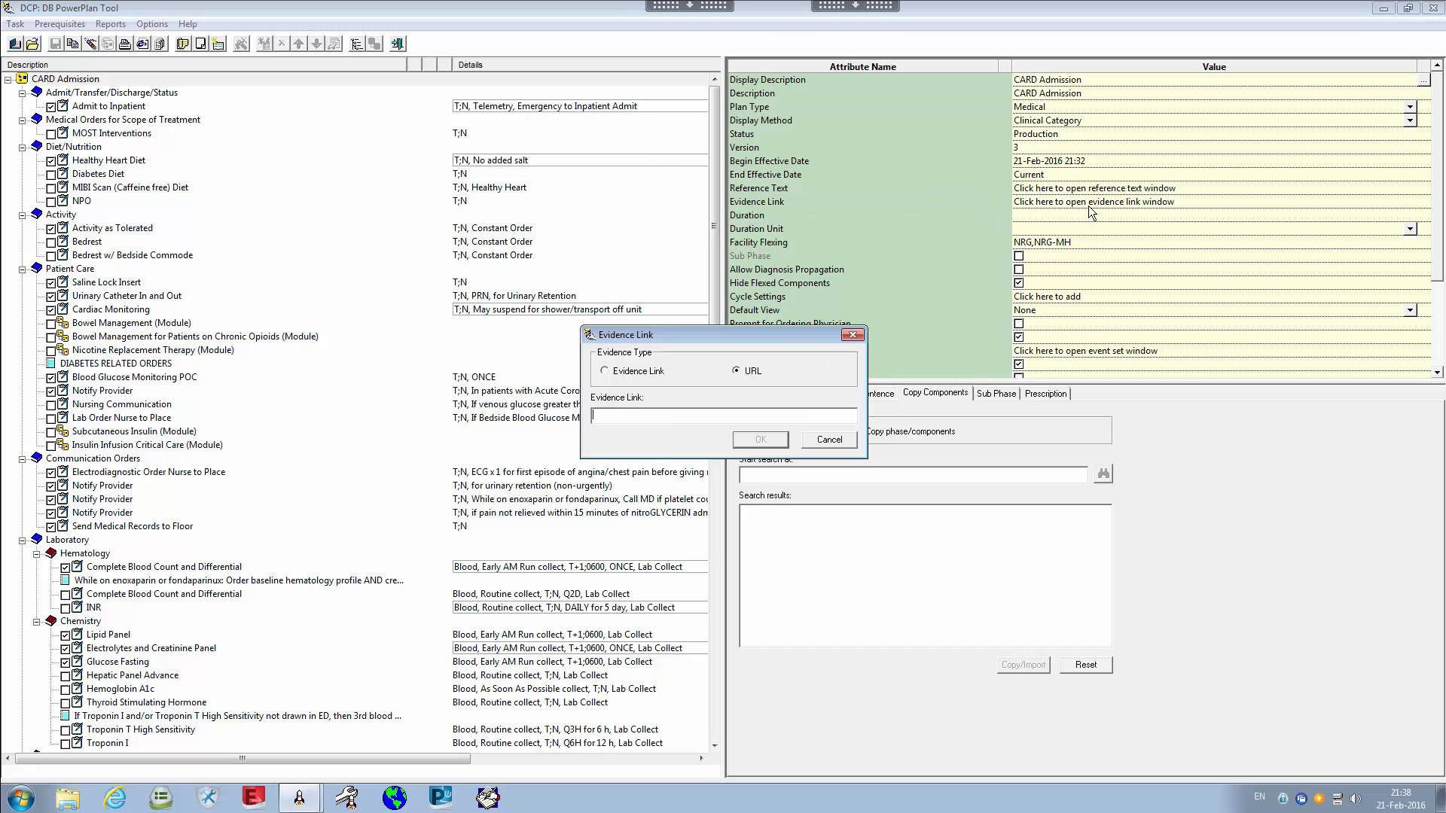
{"action": "left_click_drag", "start_coordinate": [814, 336], "coordinate": [1051, 354]}
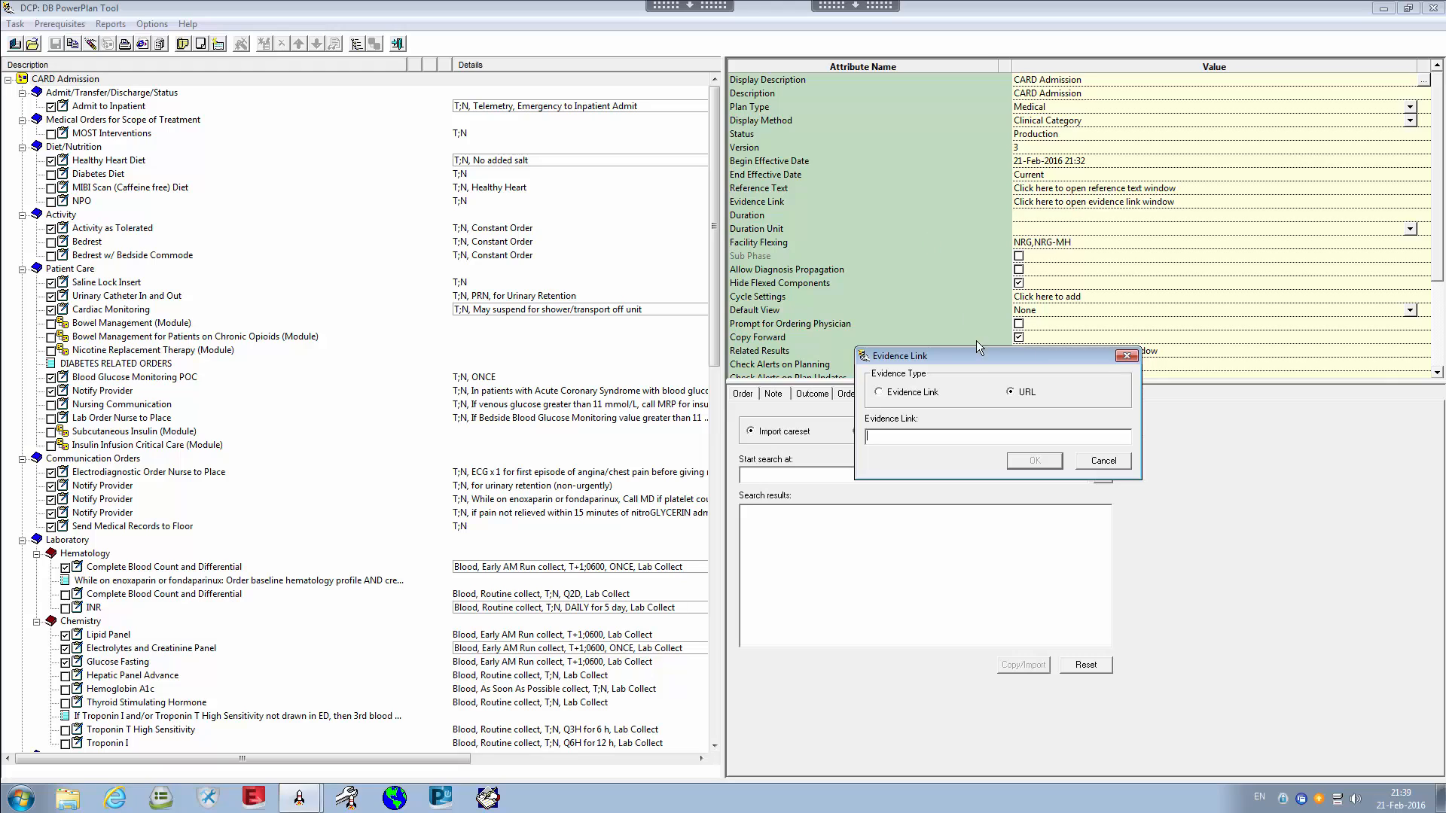
{"action": "left_click_drag", "start_coordinate": [980, 350], "coordinate": [926, 347]}
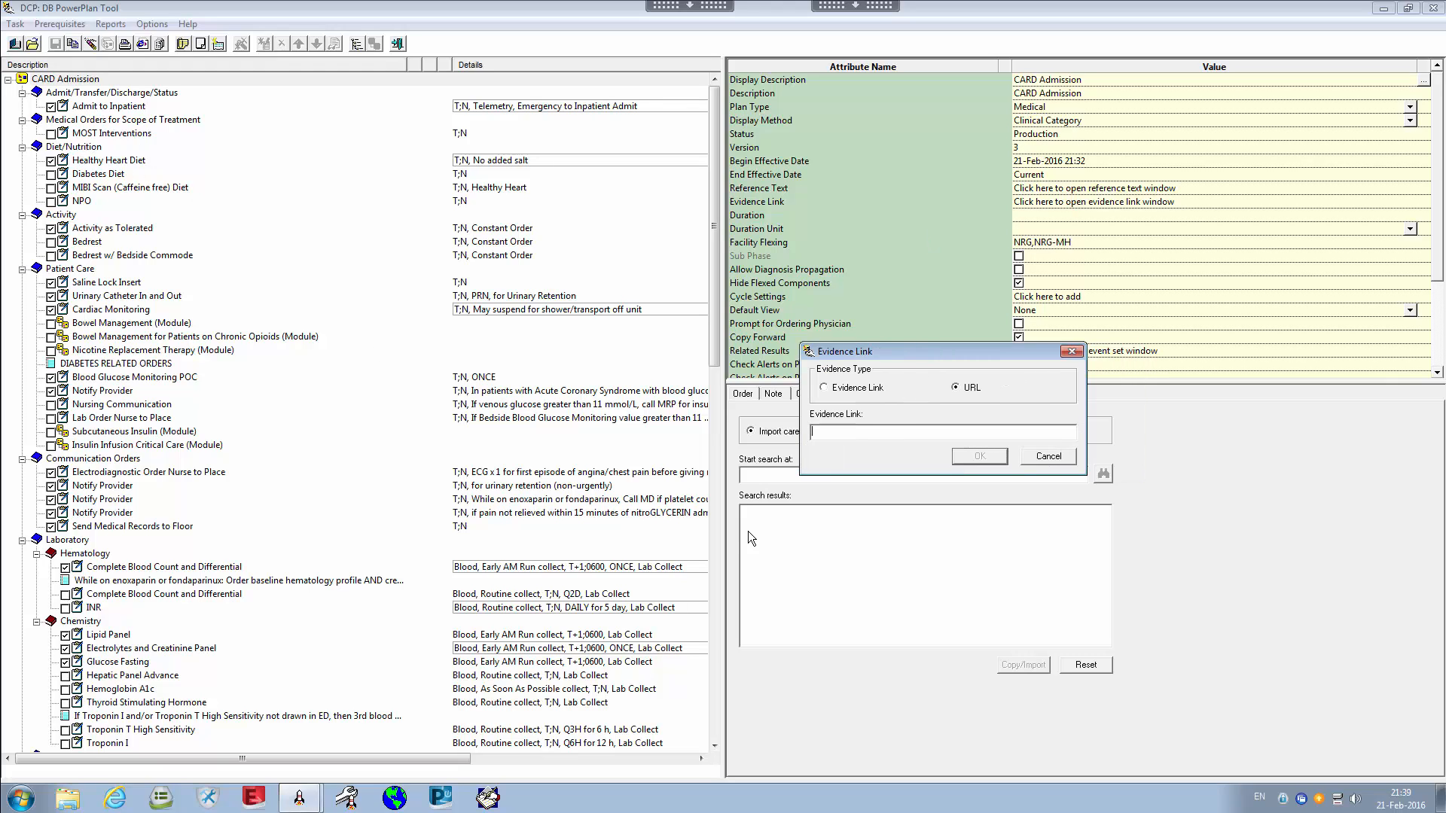
{"action": "left_click_drag", "start_coordinate": [965, 354], "coordinate": [840, 361]}
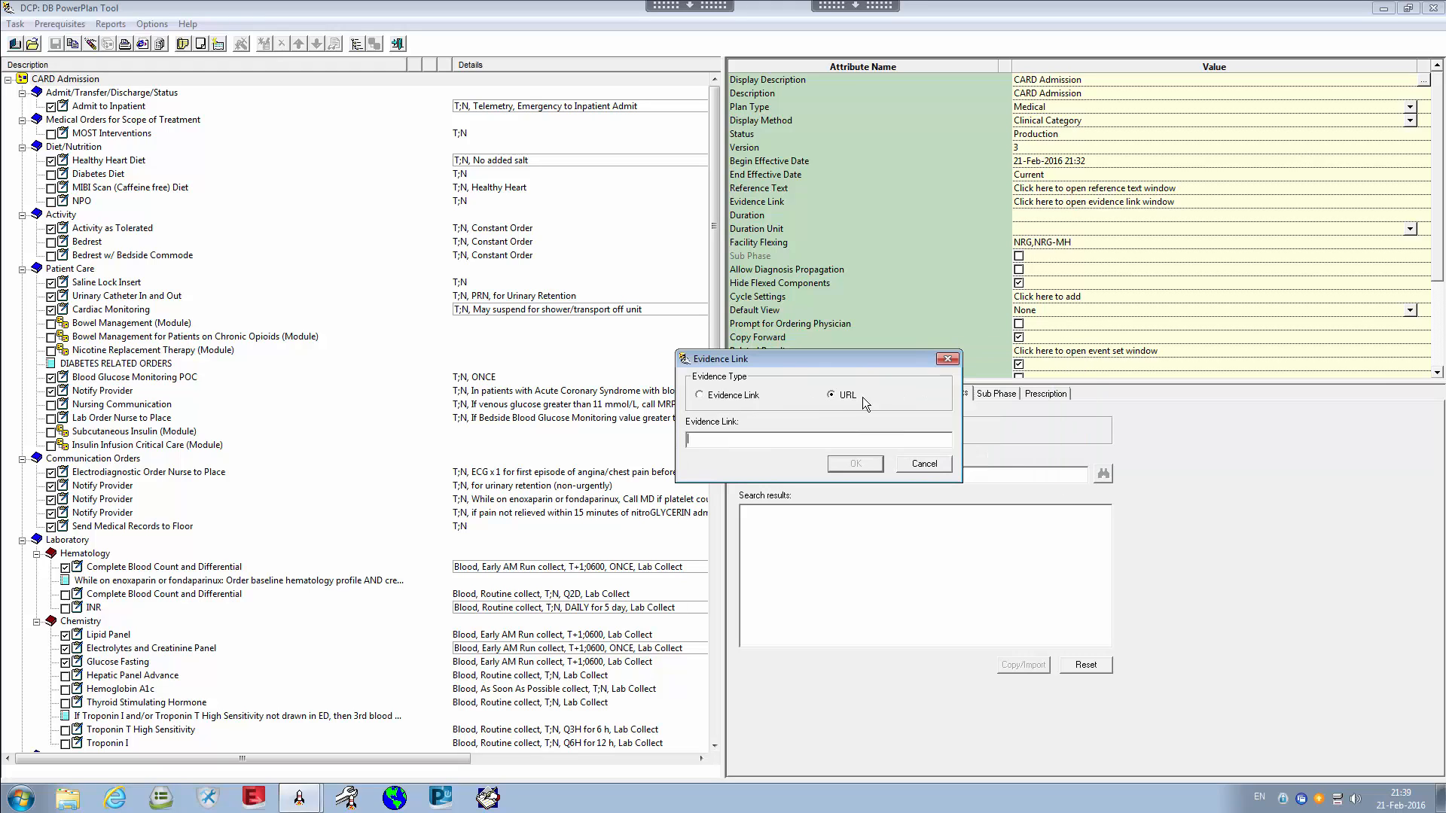
{"action": "left_click", "coordinate": [924, 465]}
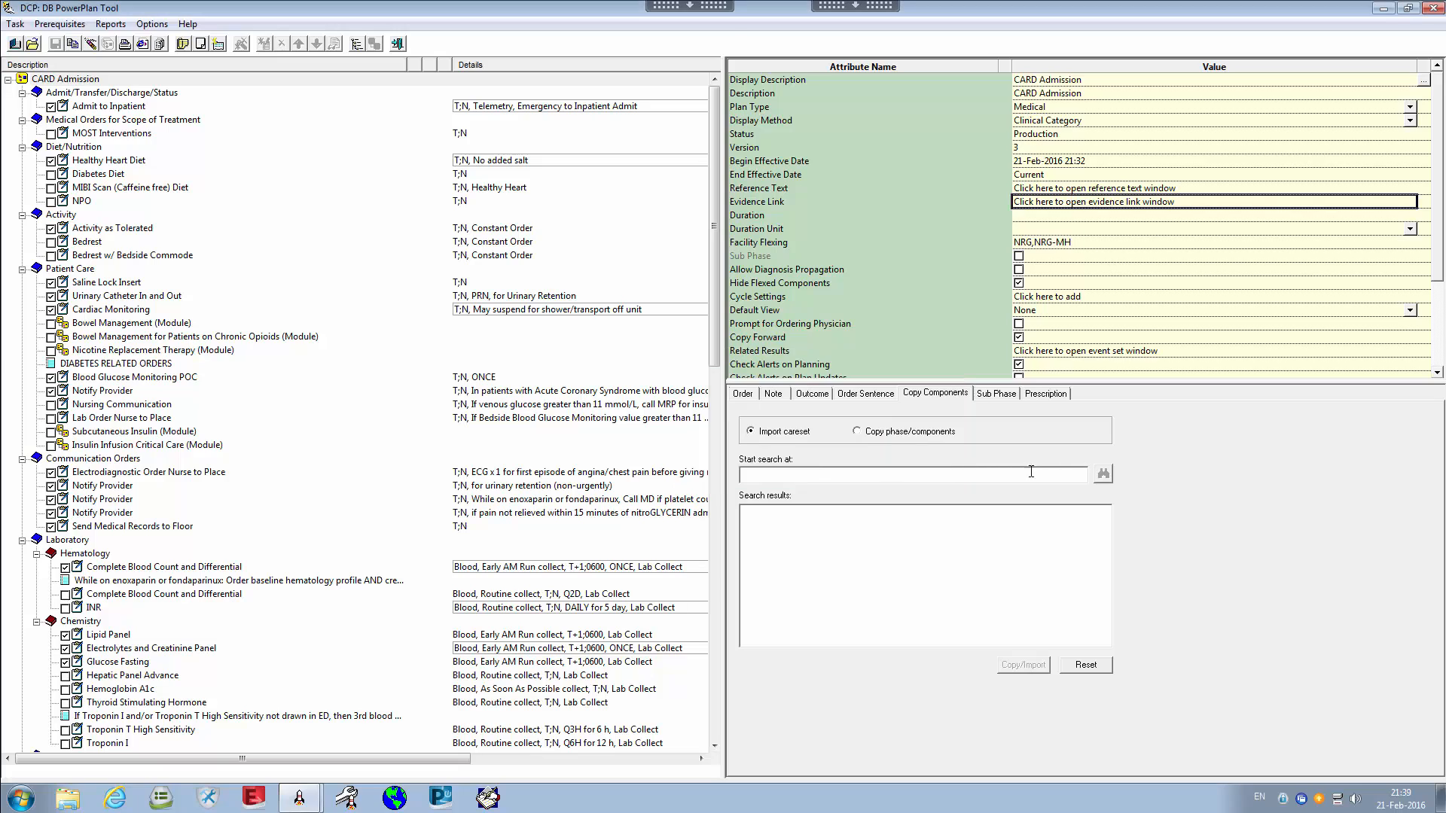
Check the empty Duration and Duration Unit values, then show the Admit to Inpatient order's details
{"action": "left_click", "coordinate": [831, 217]}
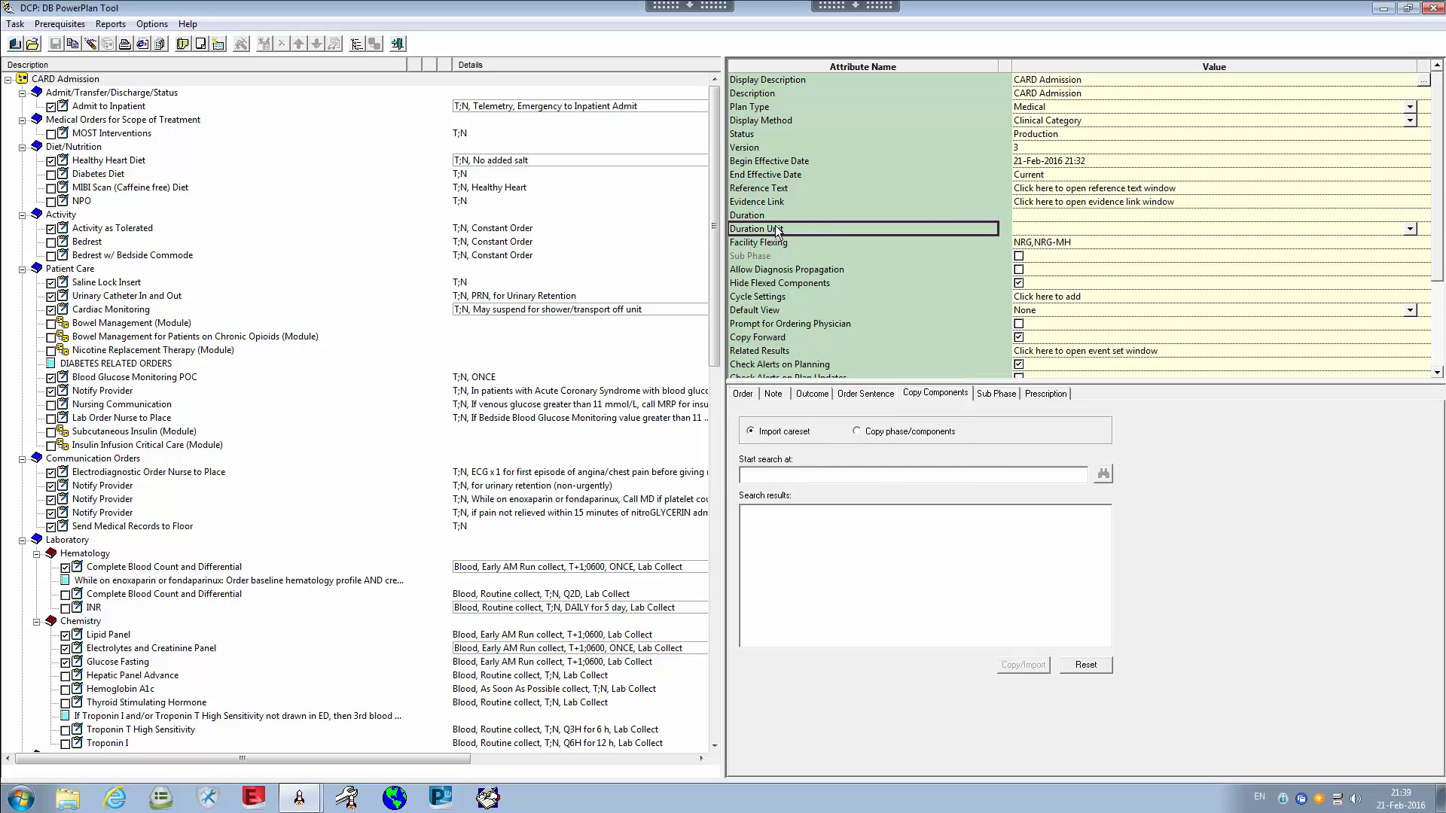
{"action": "left_click", "coordinate": [1083, 220]}
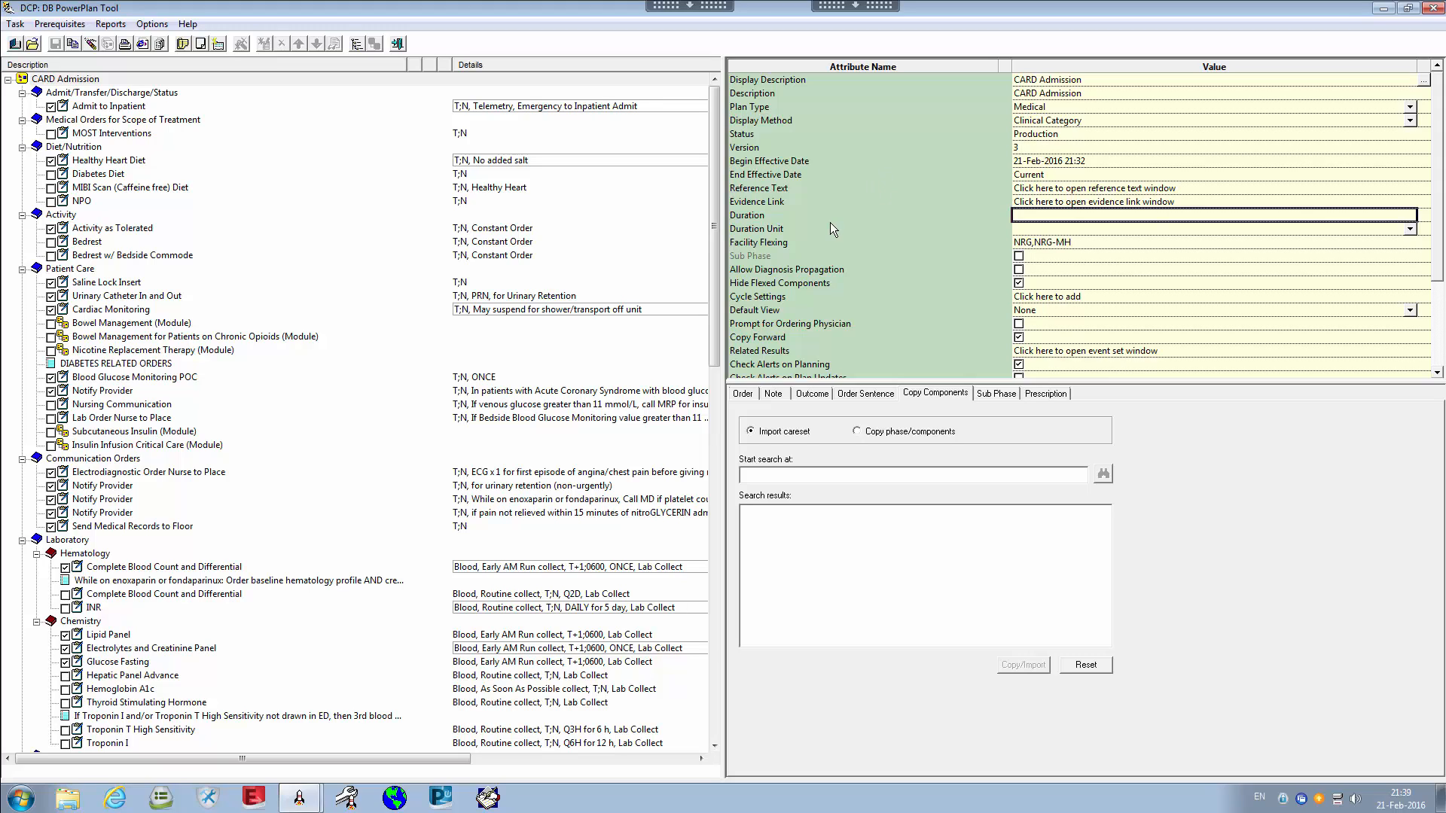
{"action": "left_click", "coordinate": [810, 204]}
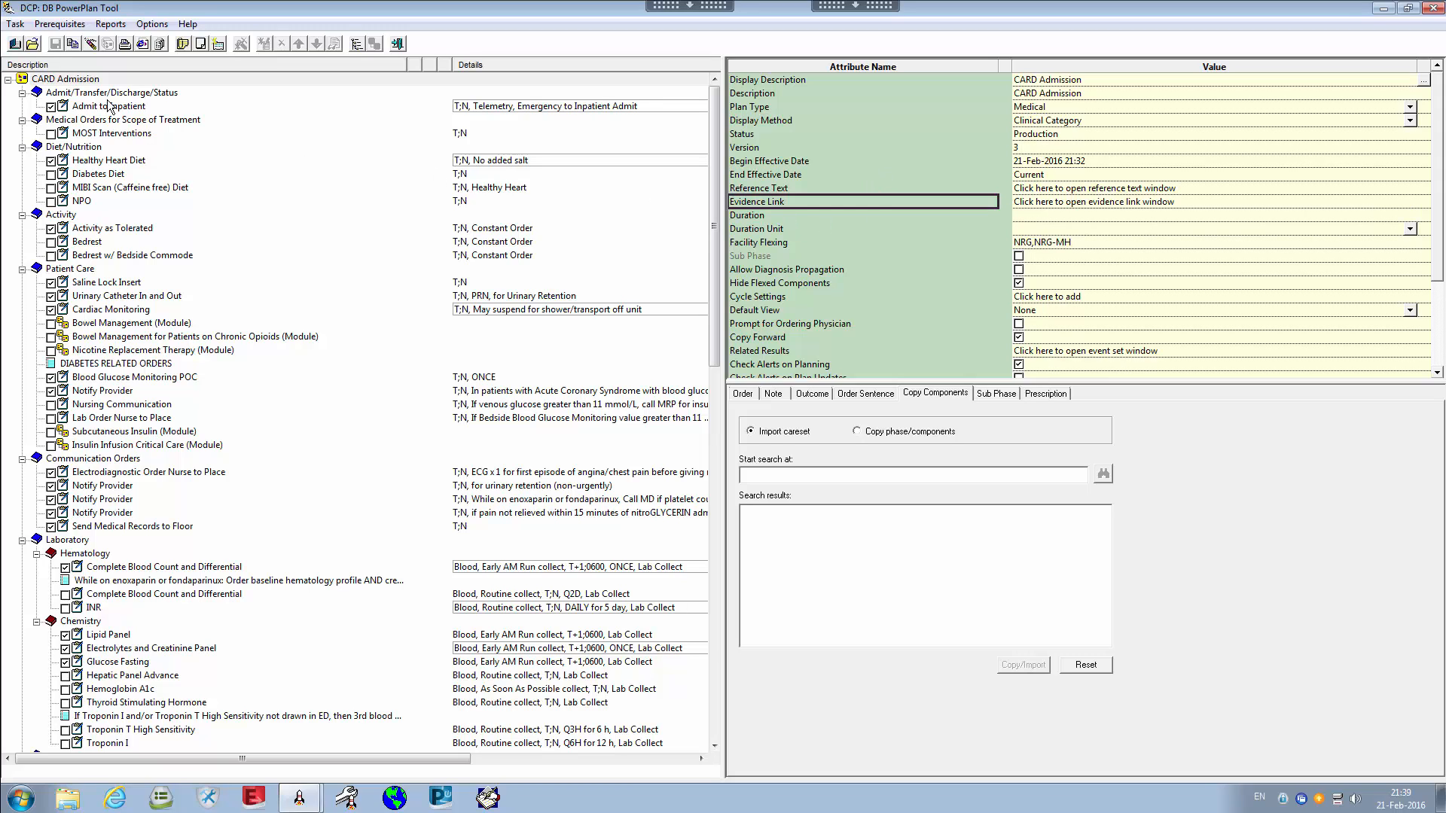
{"action": "left_click", "coordinate": [806, 230]}
{"action": "left_click", "coordinate": [779, 216]}
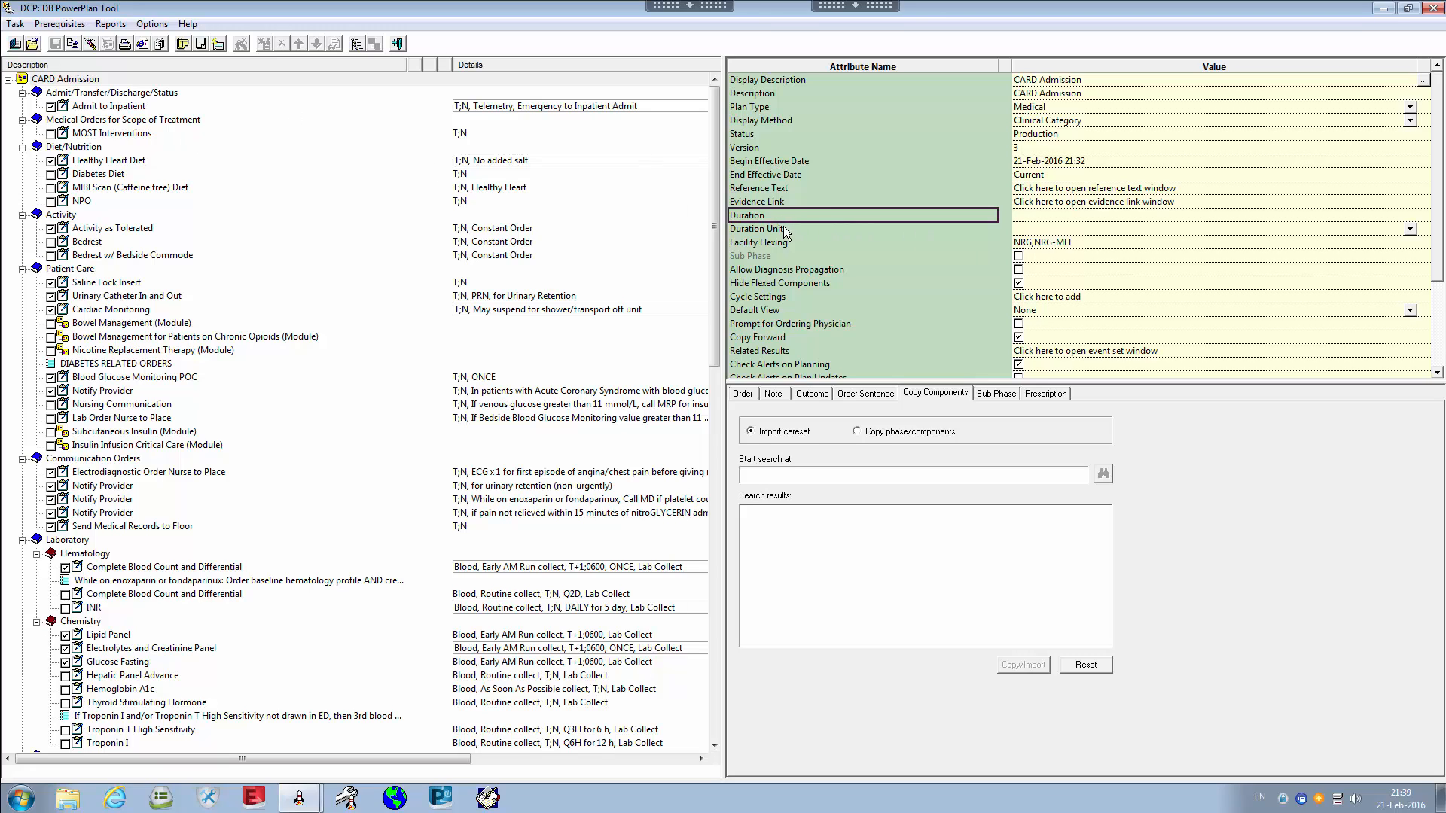
{"action": "left_click", "coordinate": [133, 110]}
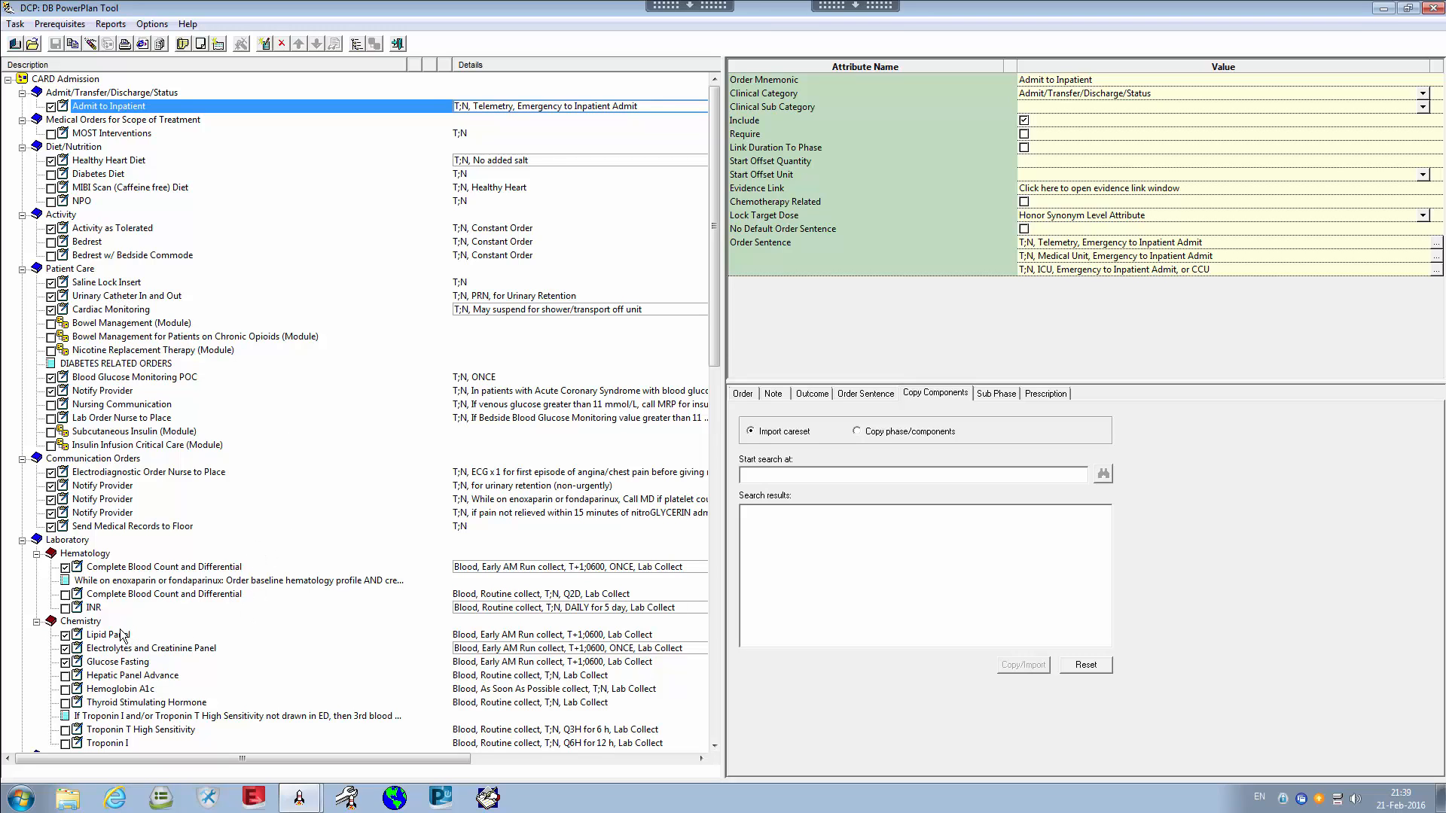
Review the CBC and Differential, Electrolytes and Creatinine, and Lipid Panel orders, then return to CARD Admission
{"action": "left_click", "coordinate": [119, 595]}
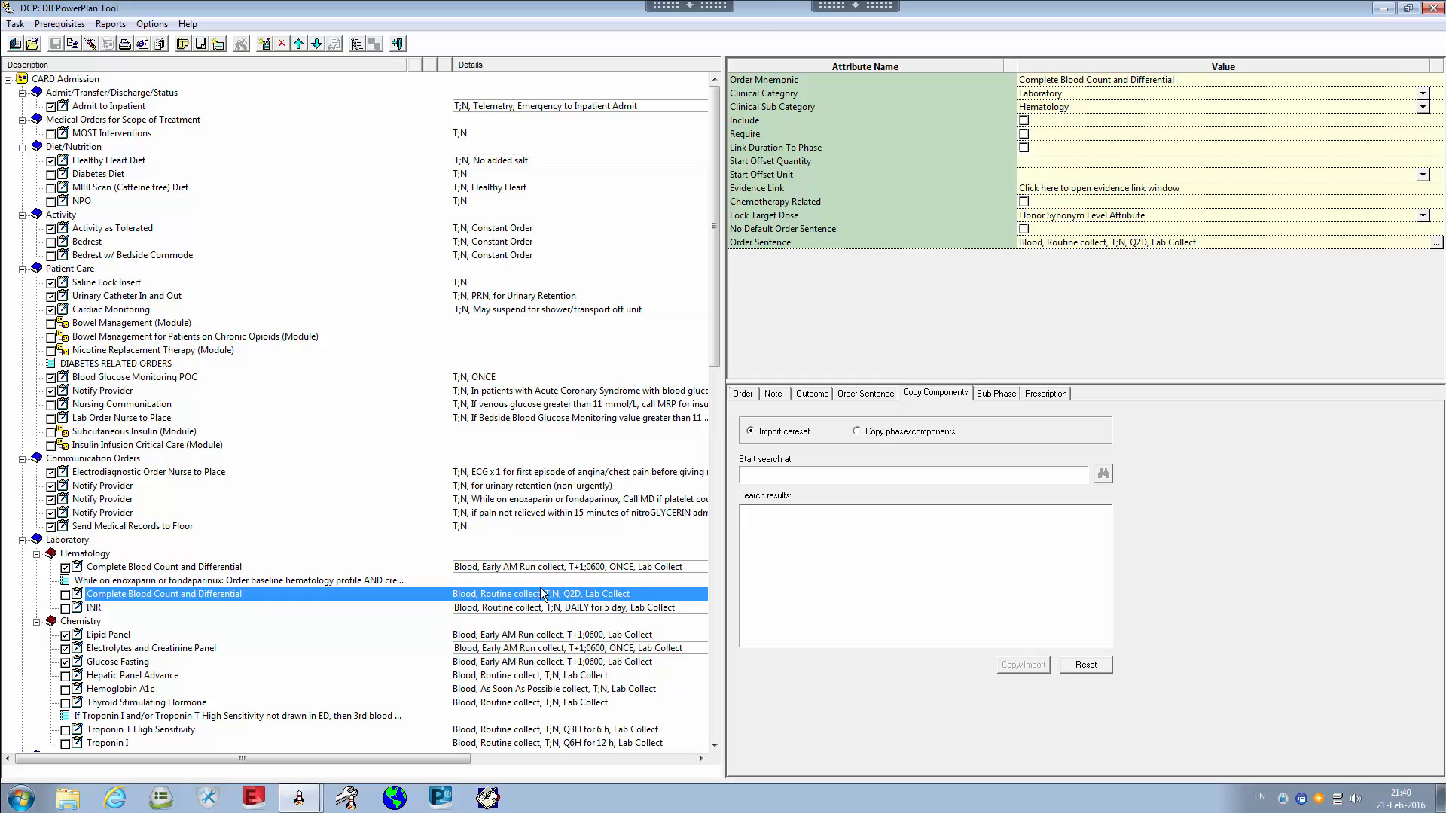
{"action": "left_click", "coordinate": [159, 649]}
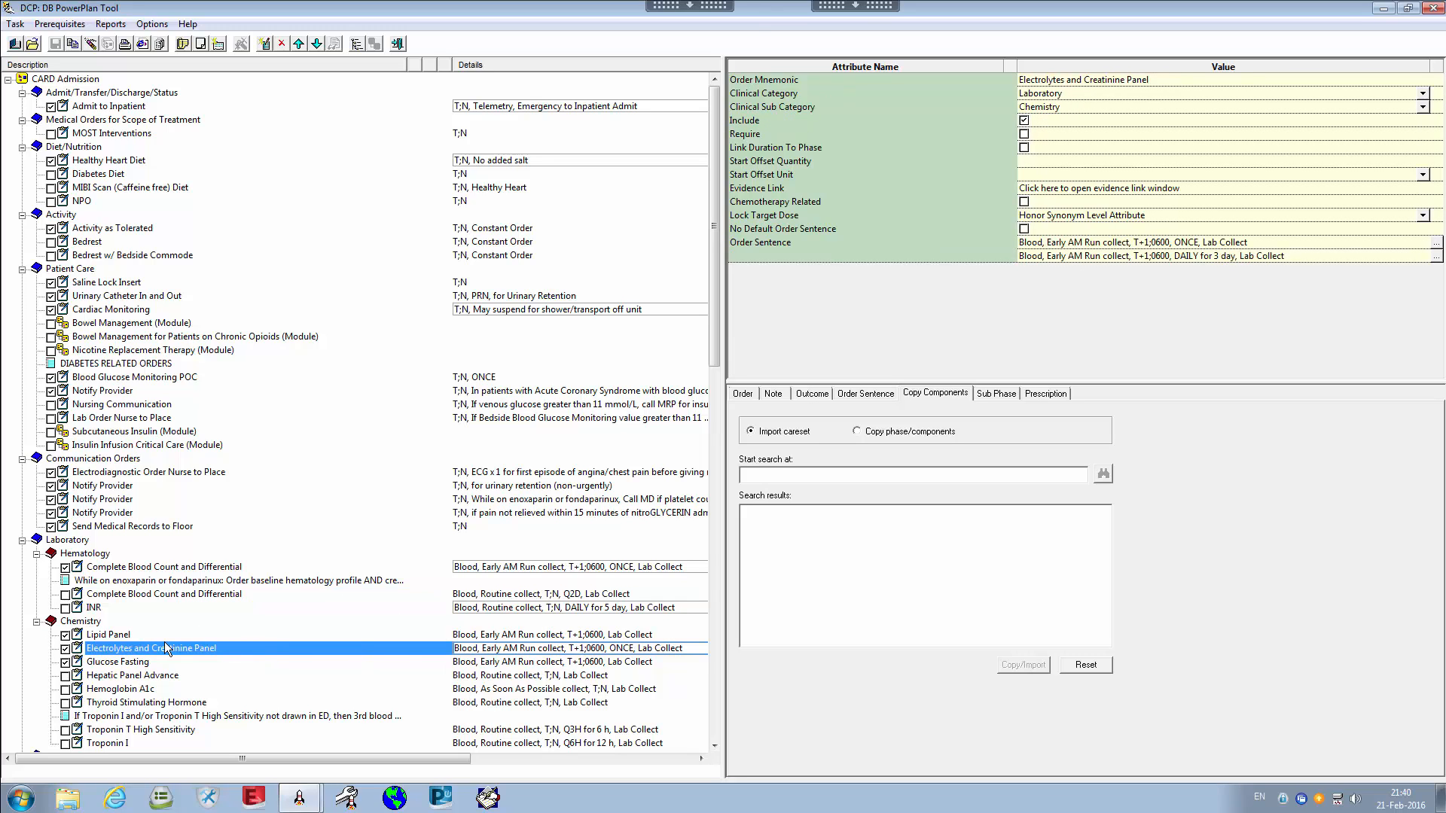
{"action": "left_click", "coordinate": [588, 636]}
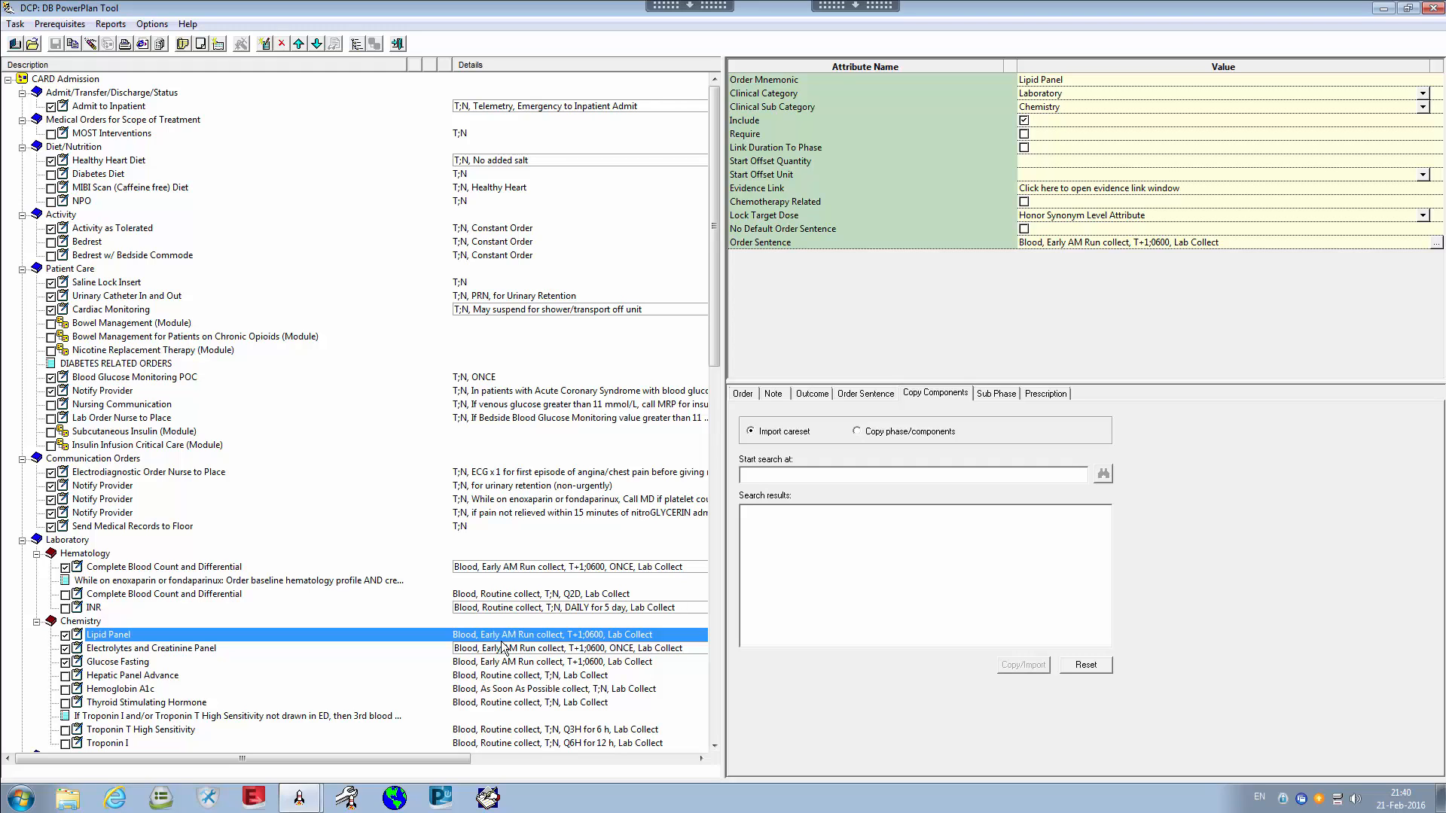
{"action": "left_click", "coordinate": [76, 80]}
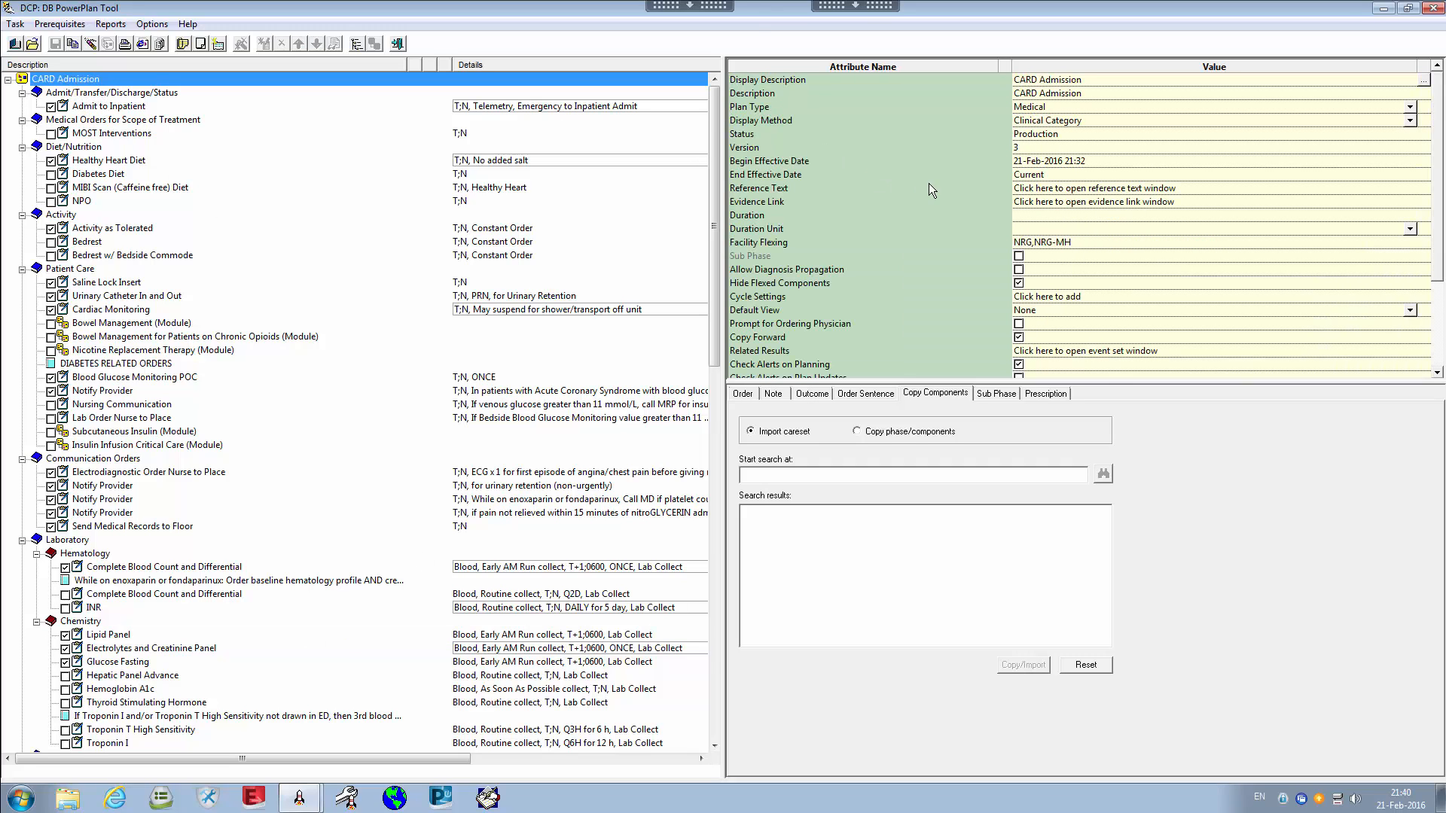
{"action": "left_click", "coordinate": [783, 241]}
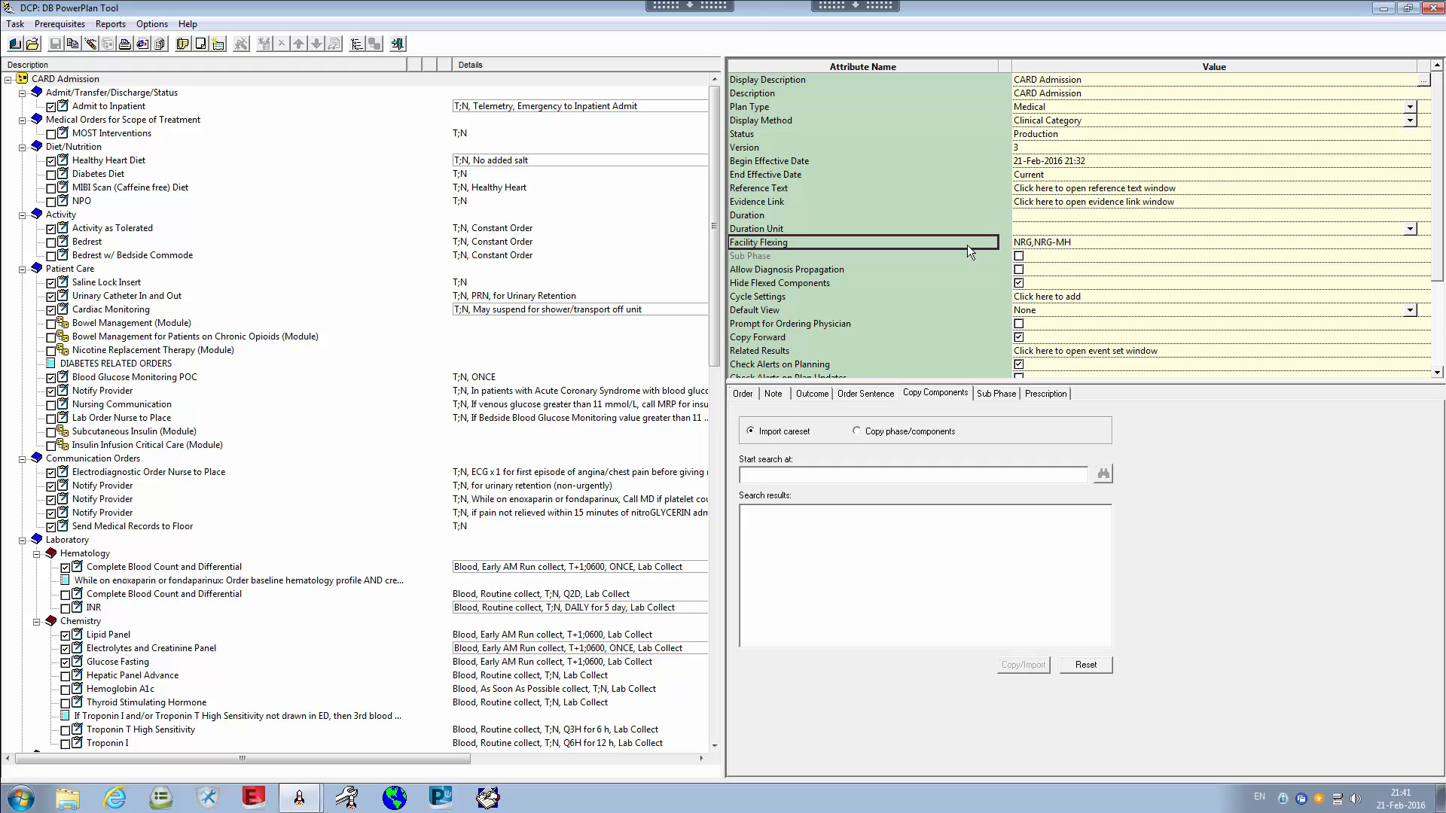
{"action": "left_click", "coordinate": [1030, 245]}
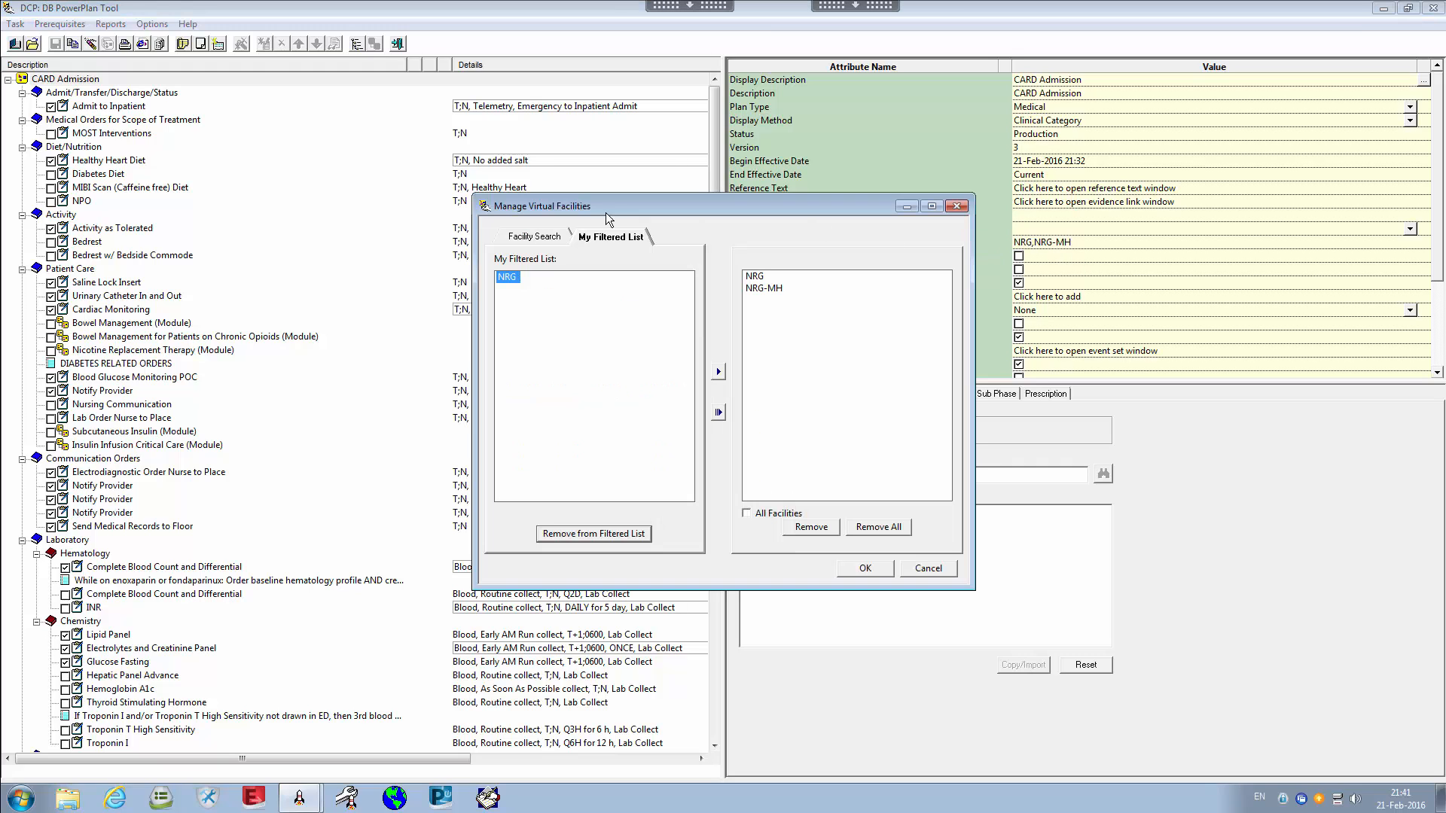
{"action": "left_click_drag", "start_coordinate": [614, 206], "coordinate": [543, 223]}
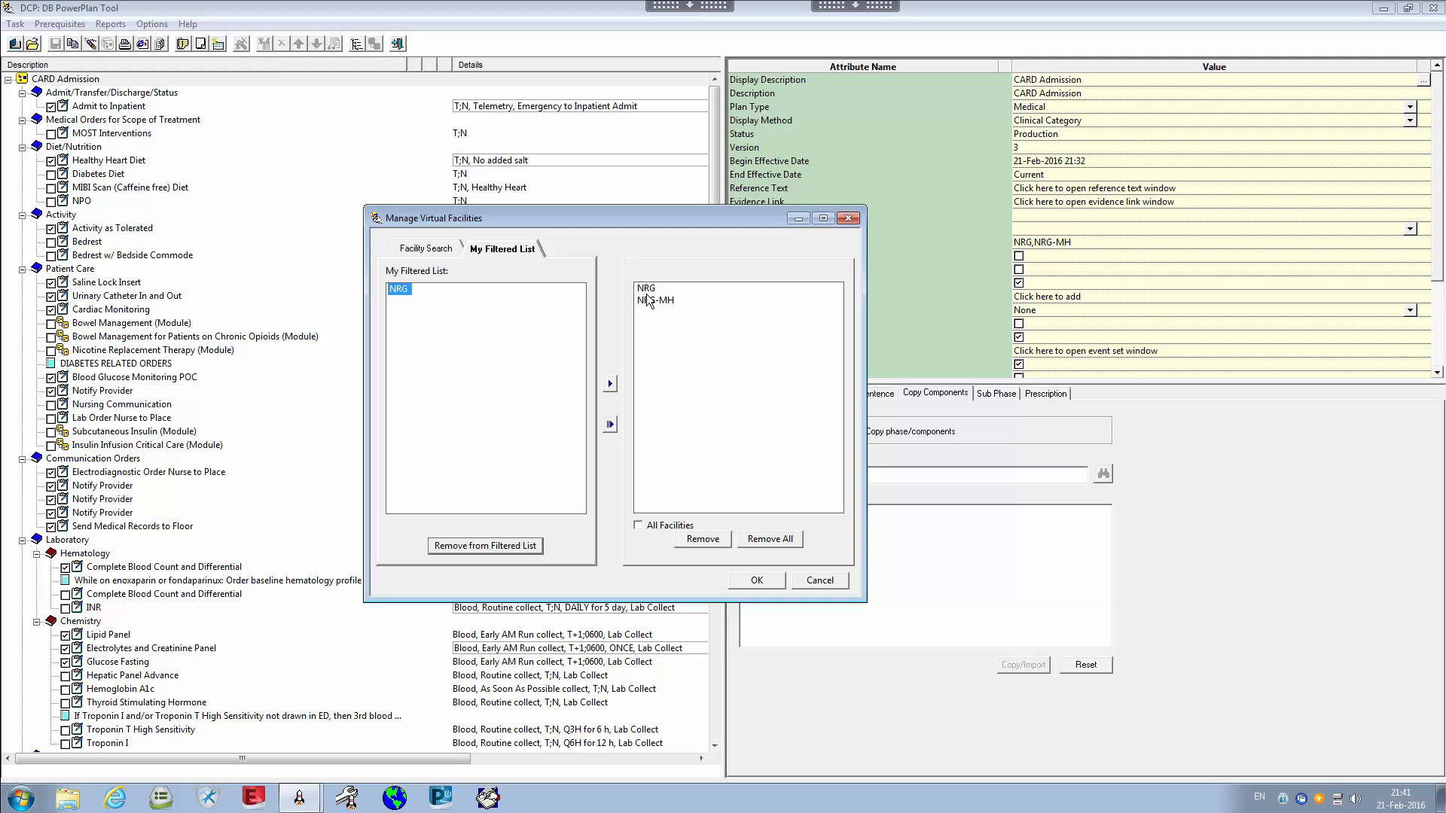
{"action": "left_click", "coordinate": [847, 219]}
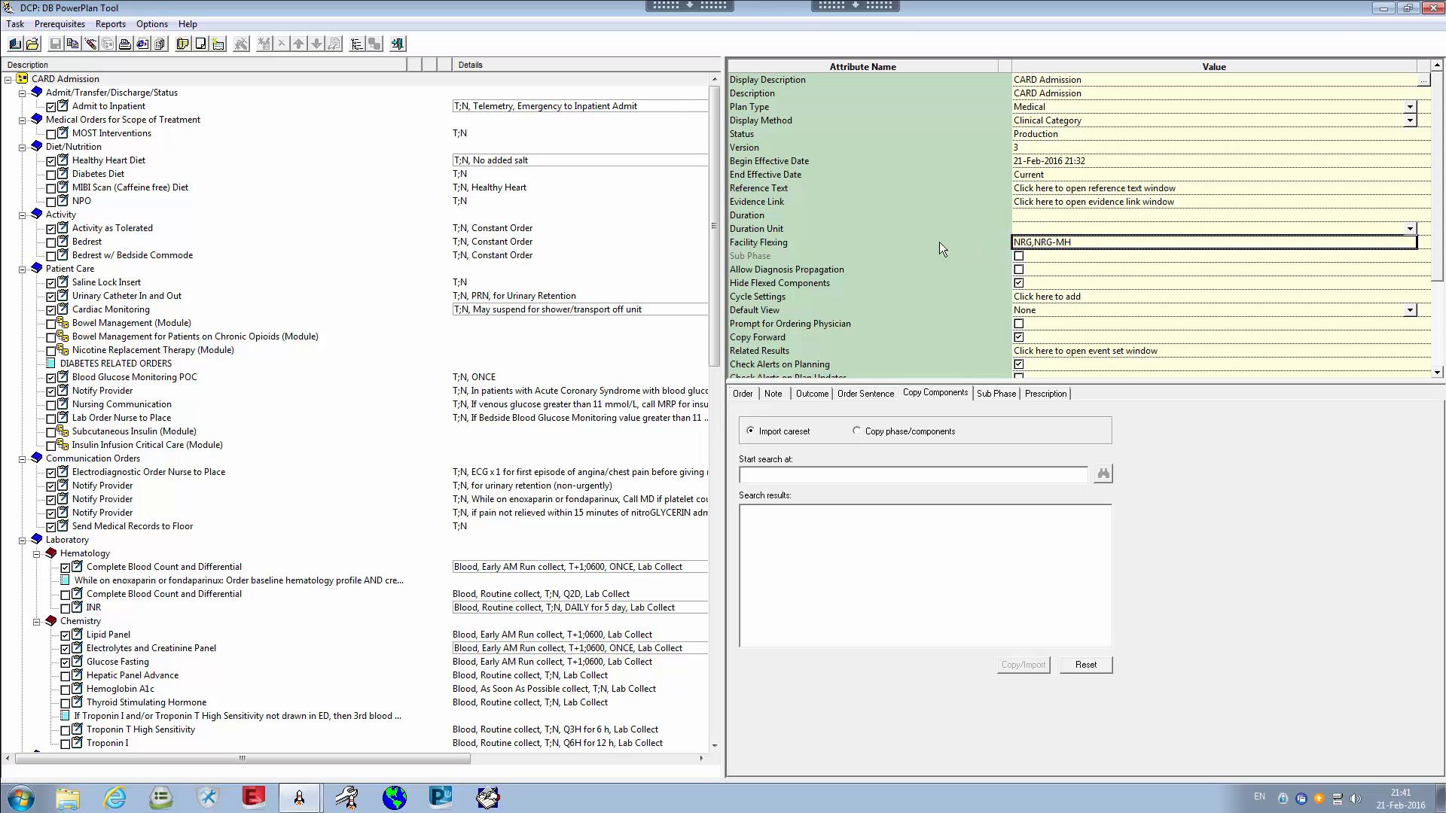
{"action": "left_click", "coordinate": [863, 242]}
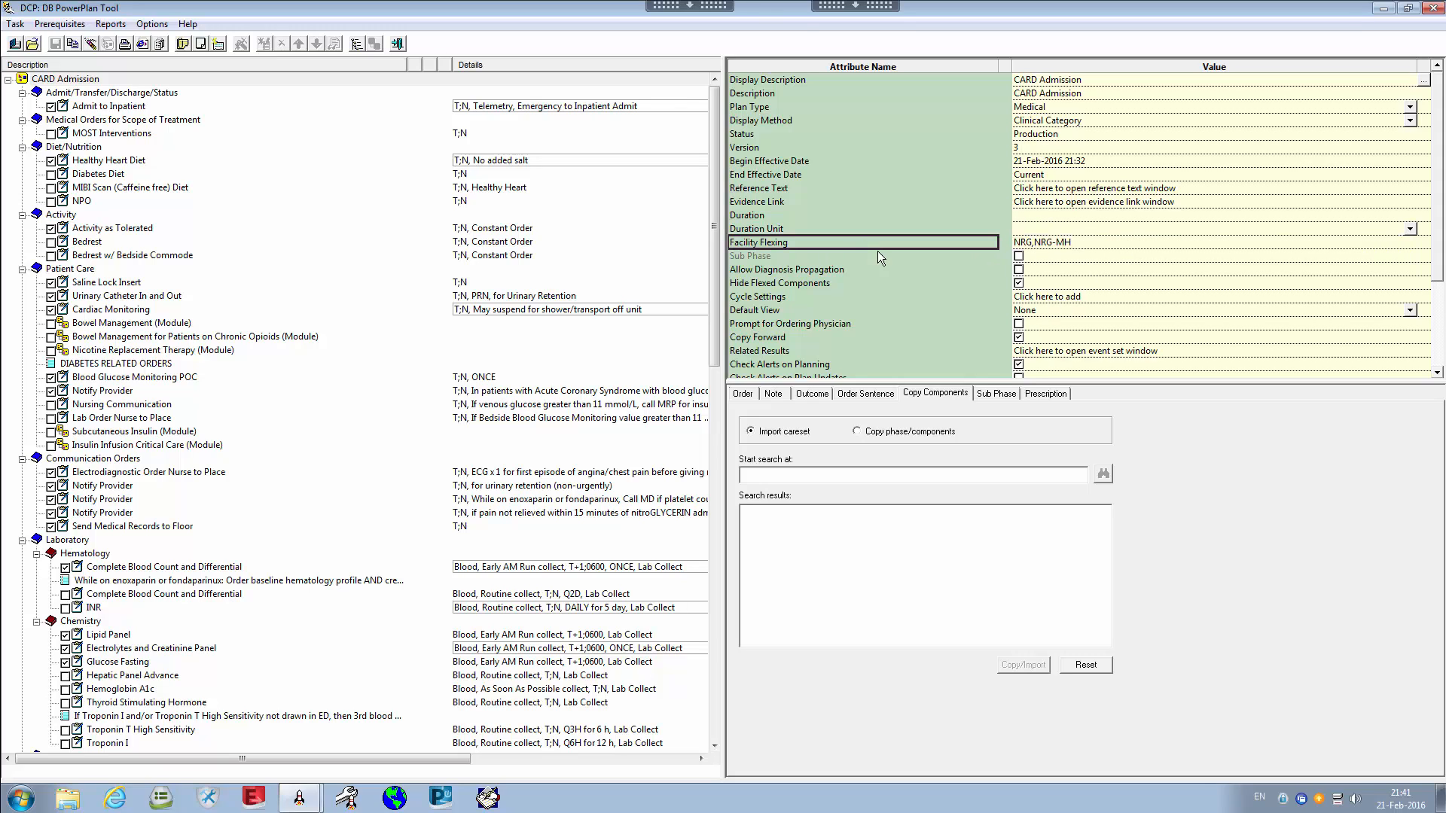
{"action": "left_click", "coordinate": [1065, 247]}
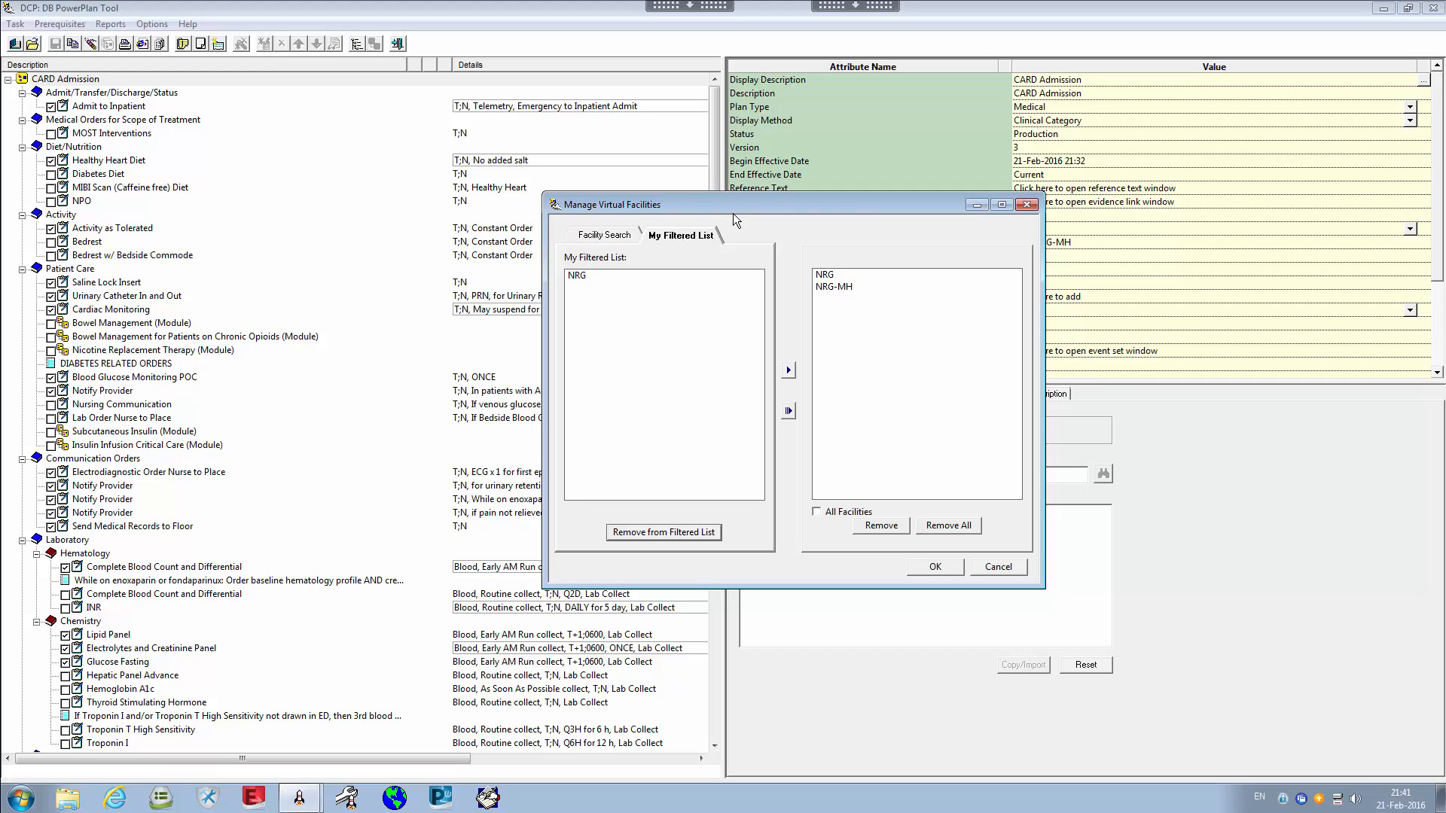
{"action": "left_click_drag", "start_coordinate": [736, 214], "coordinate": [801, 231]}
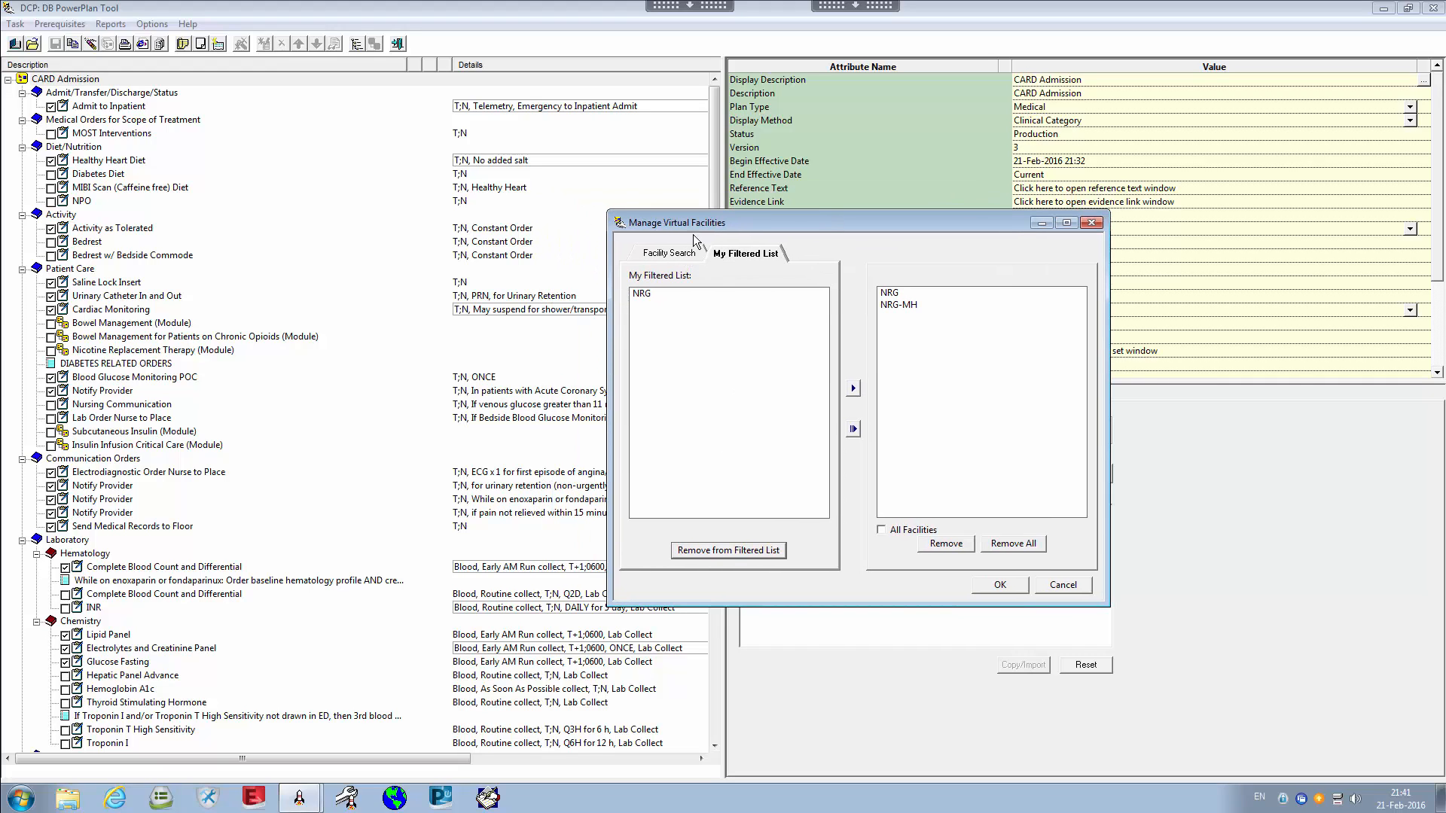
{"action": "left_click_drag", "start_coordinate": [810, 221], "coordinate": [867, 235]}
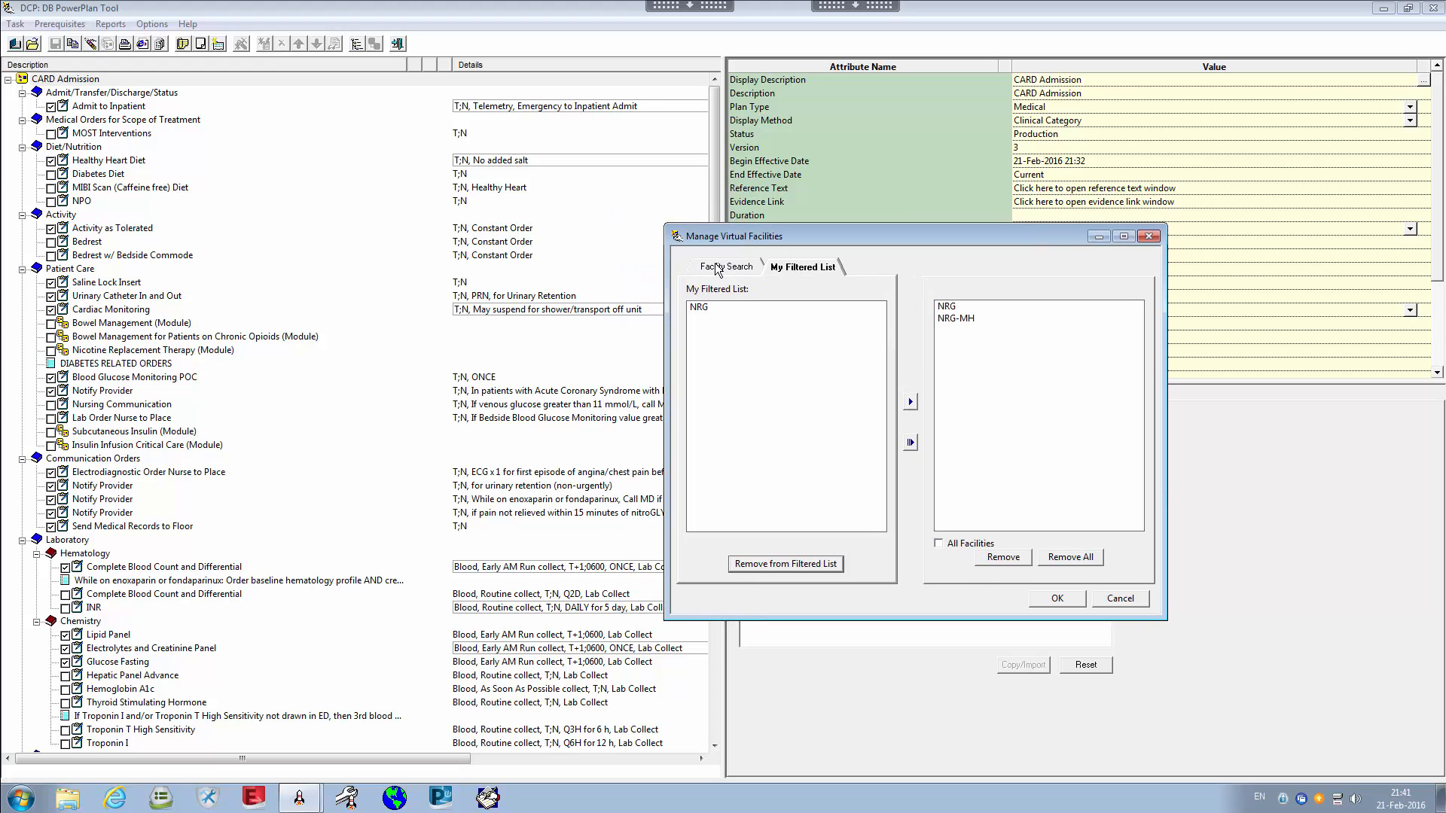
{"action": "left_click", "coordinate": [724, 266]}
{"action": "left_click", "coordinate": [755, 306]}
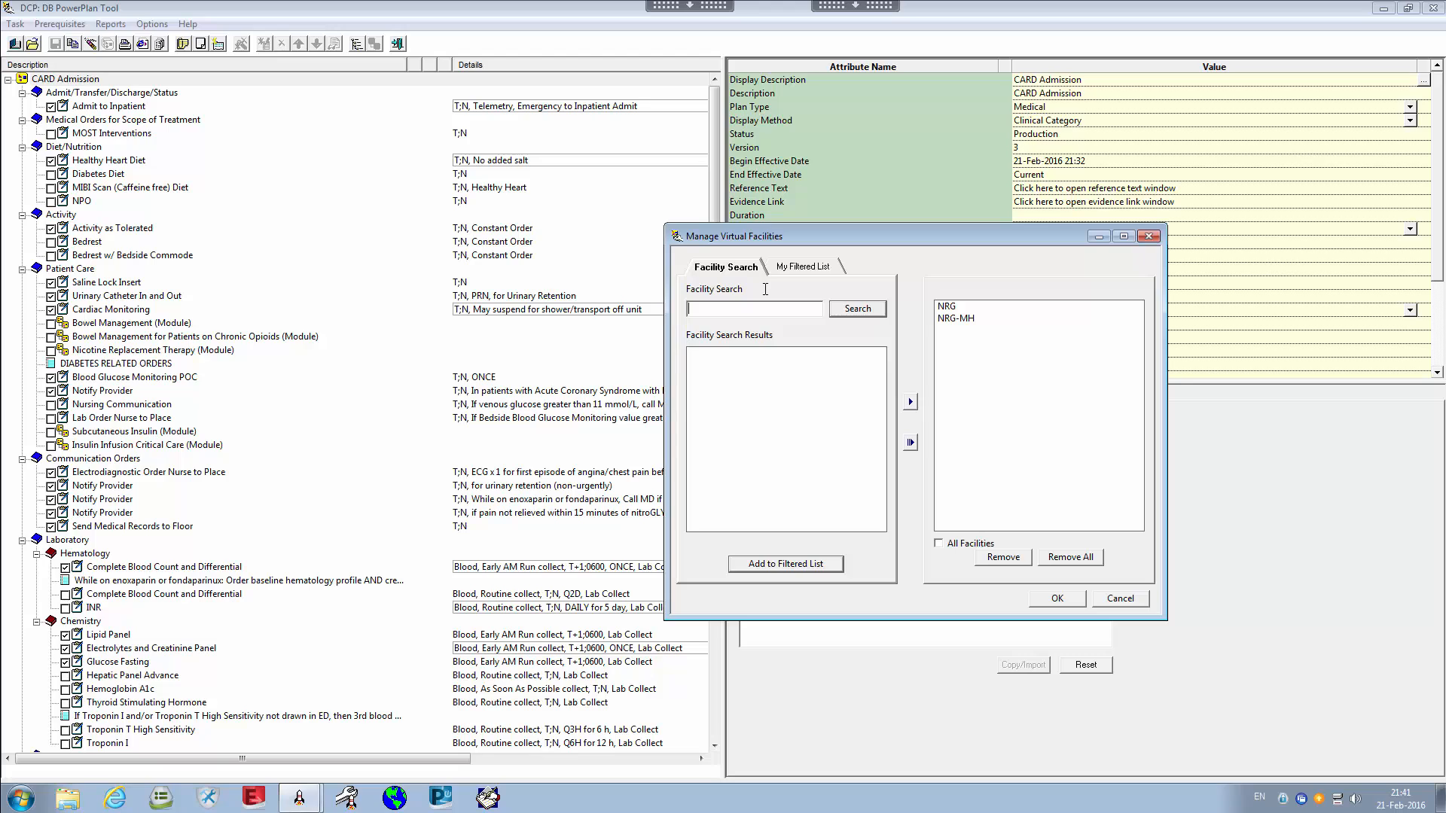
{"action": "type", "text": "dufferin"}
{"action": "key", "text": "Return"}
{"action": "left_click", "coordinate": [722, 354]}
{"action": "left_click", "coordinate": [909, 402]}
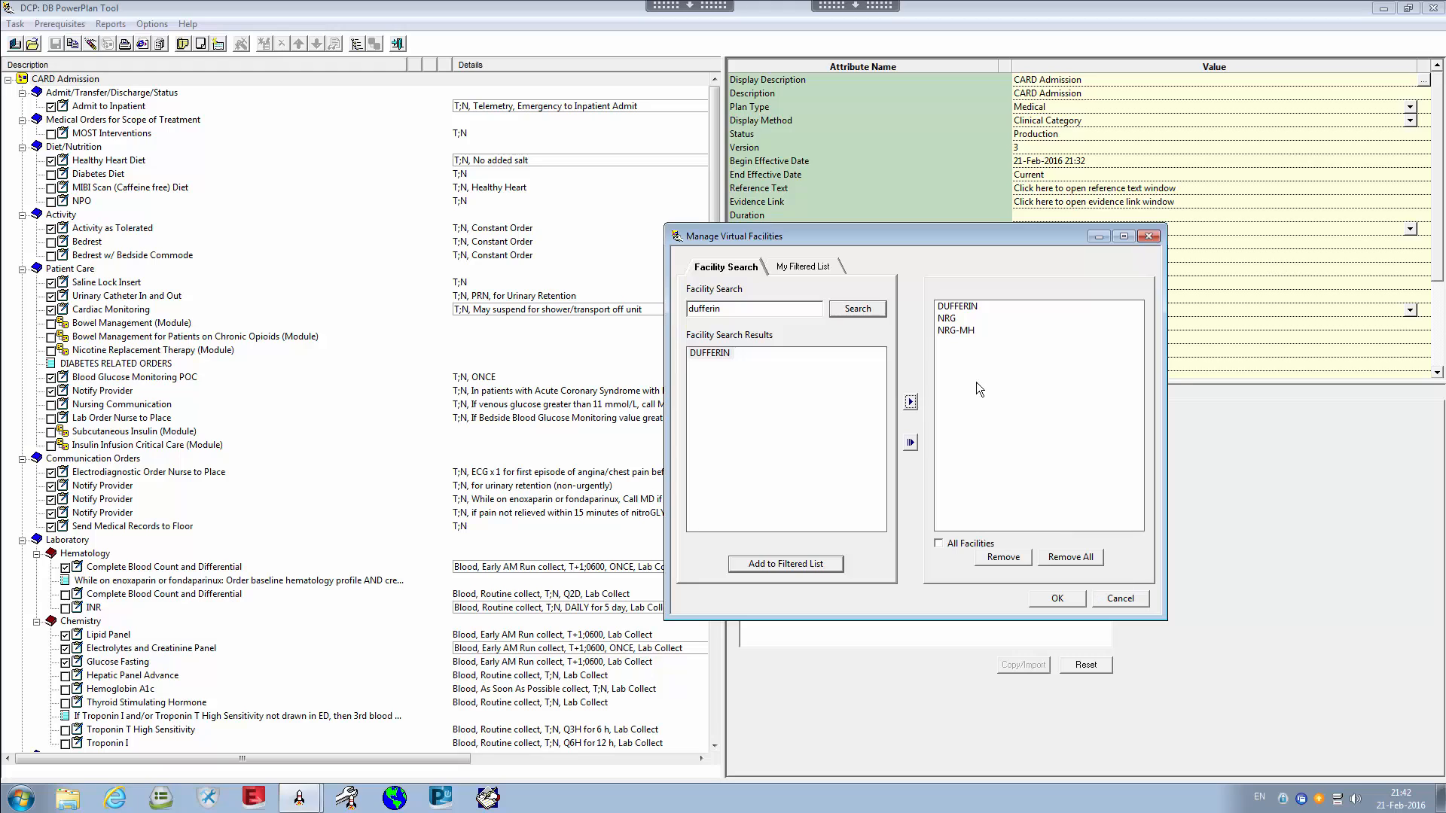
{"action": "left_click", "coordinate": [957, 306]}
{"action": "left_click", "coordinate": [996, 562]}
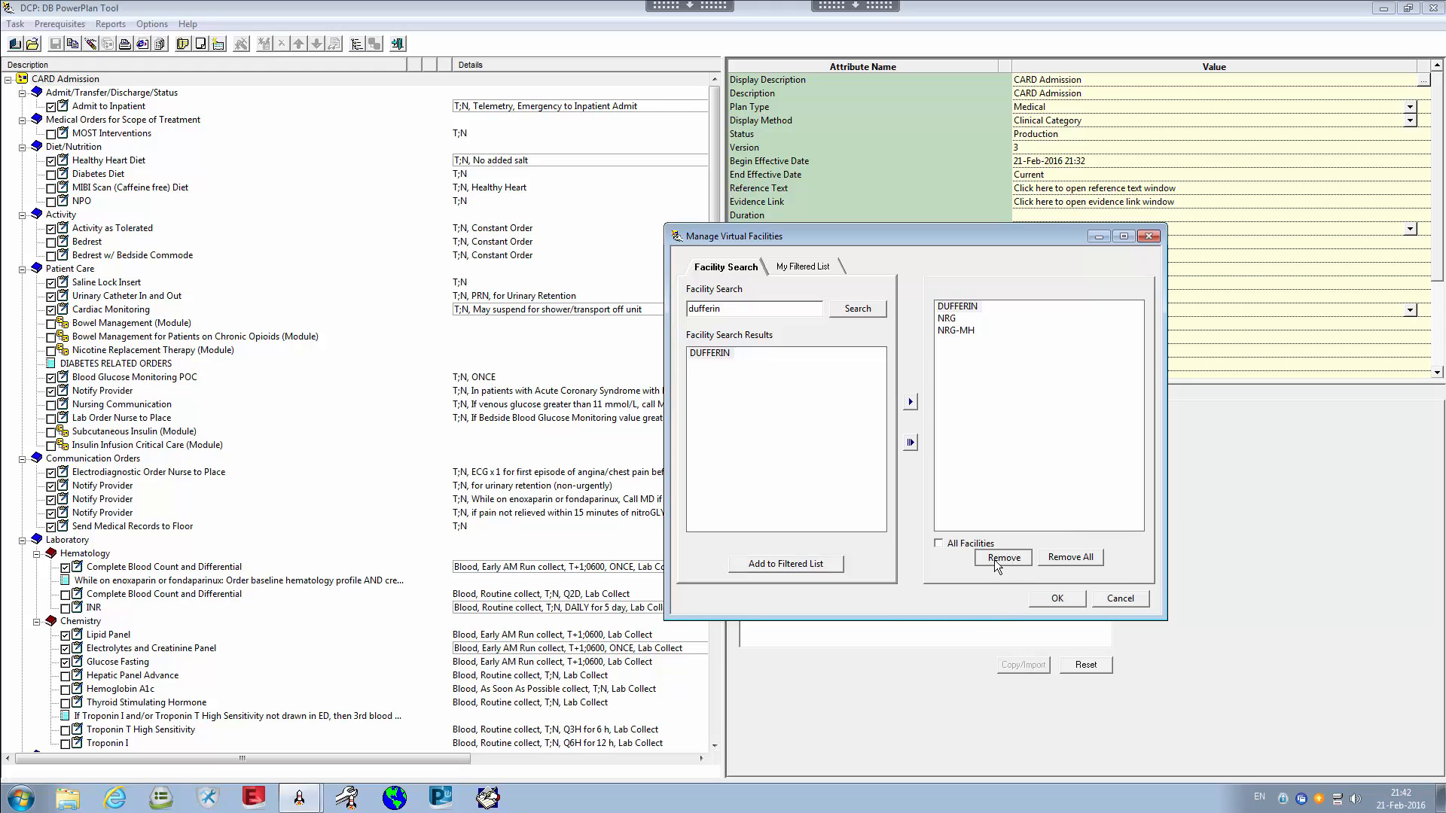
{"action": "left_click", "coordinate": [802, 267]}
Close the virtual facilities manager and show Bowel Management (Module), Clinical Category Patient Care
{"action": "left_click", "coordinate": [1154, 238]}
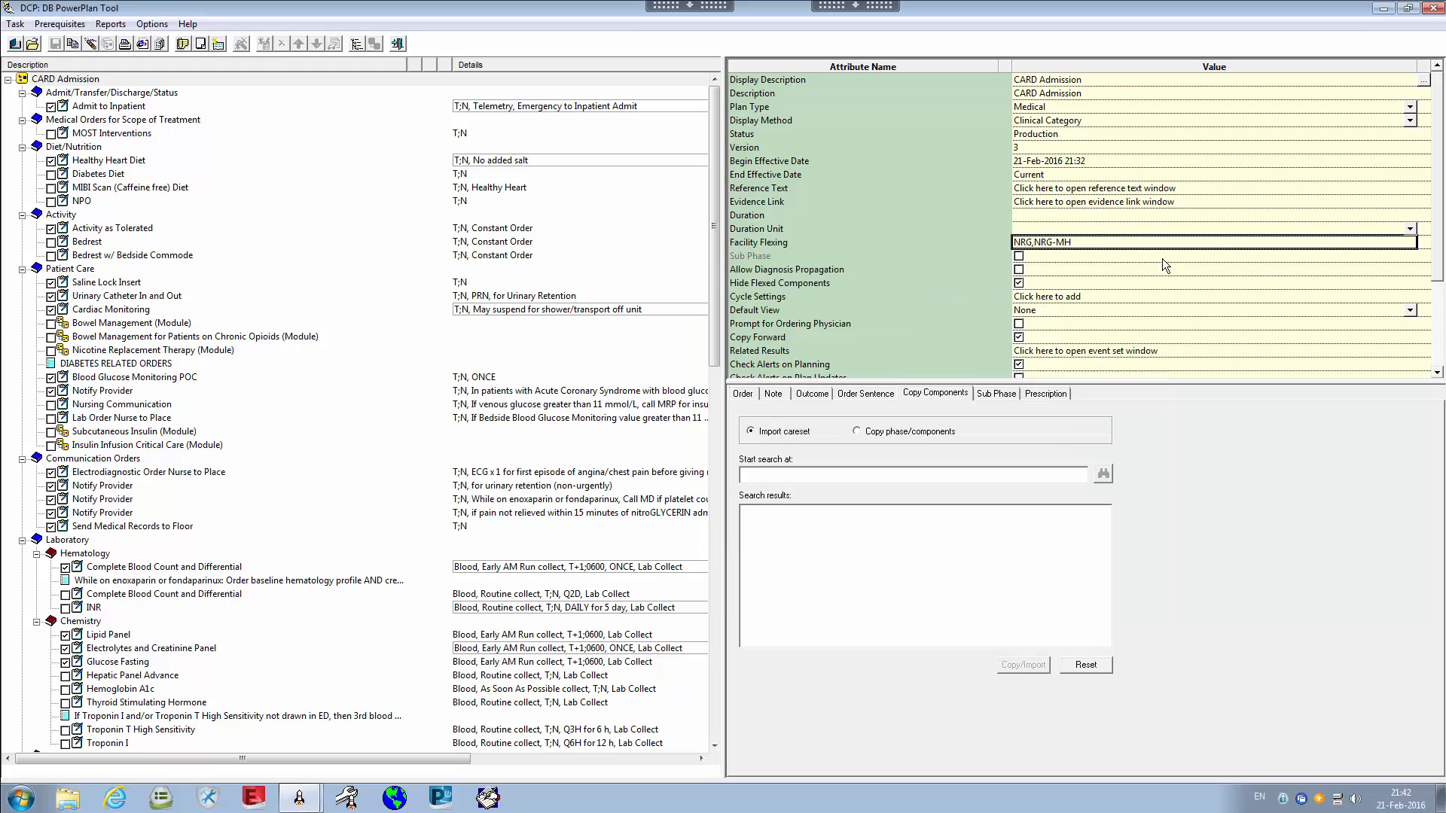
{"action": "left_click", "coordinate": [1330, 502]}
{"action": "left_click", "coordinate": [775, 240]}
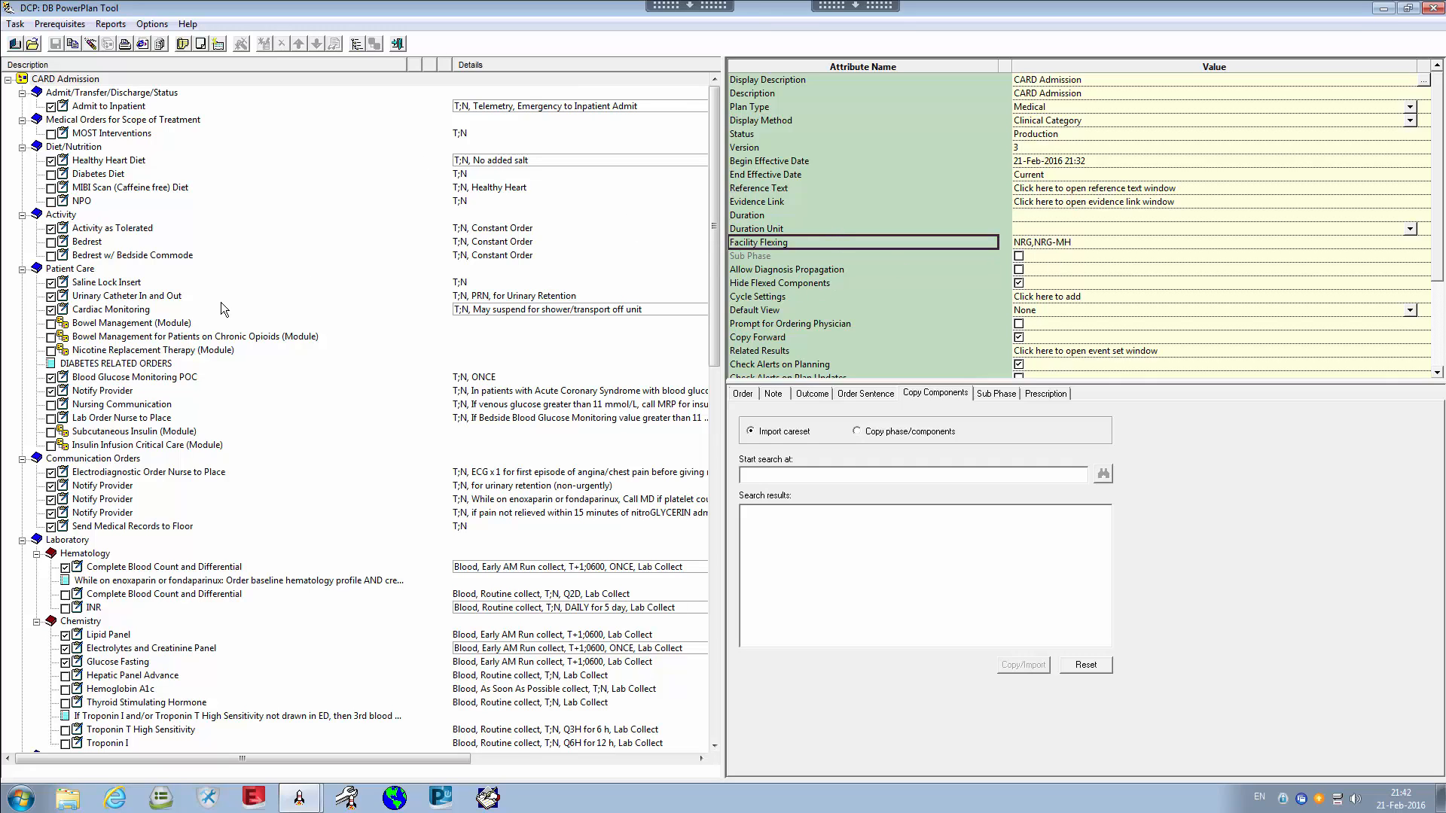
{"action": "left_click", "coordinate": [119, 322]}
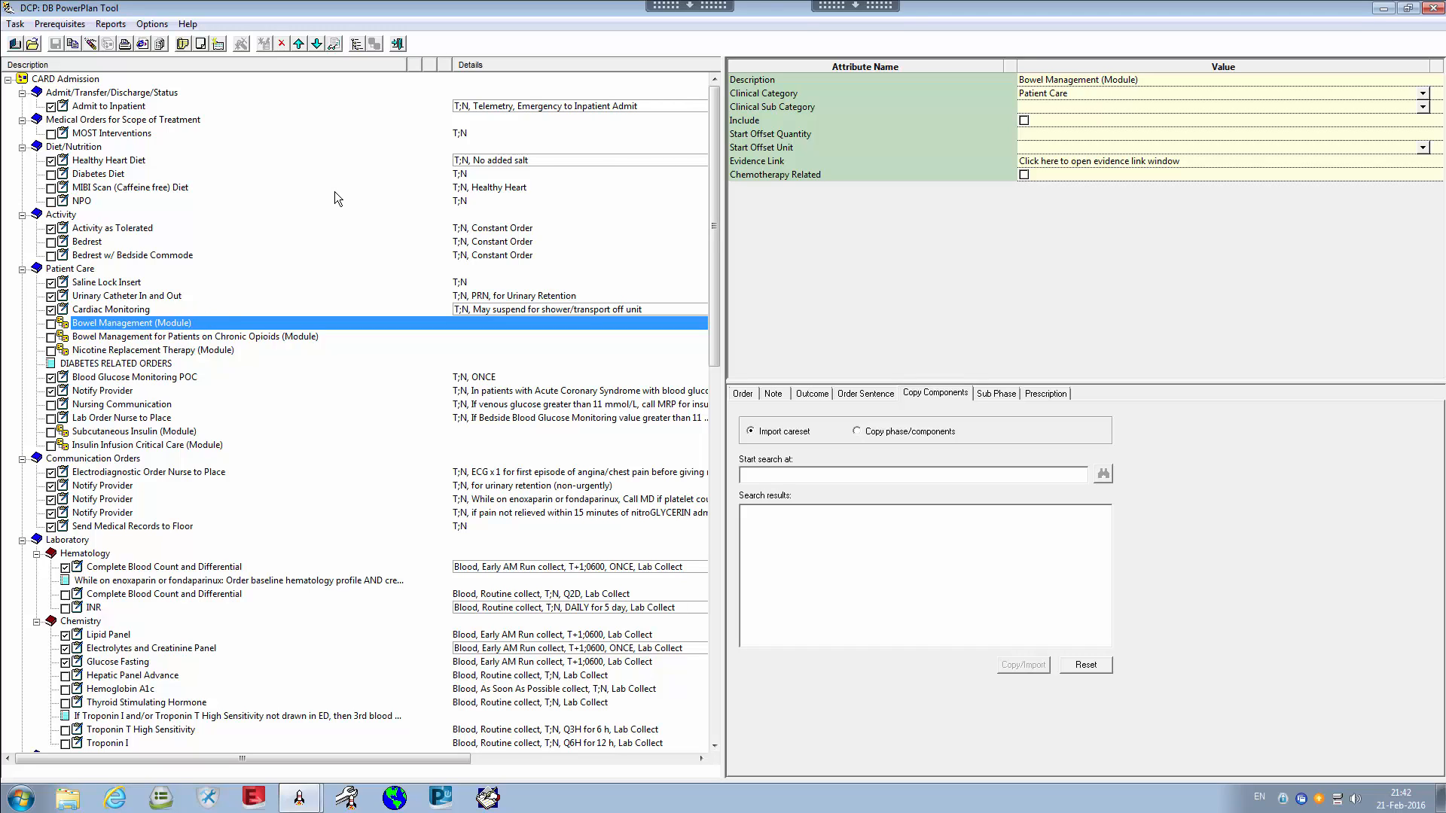
View the Chronic Opioids and standard Bowel Management modules, then the CARD Admission plan attributes
{"action": "left_click", "coordinate": [141, 338]}
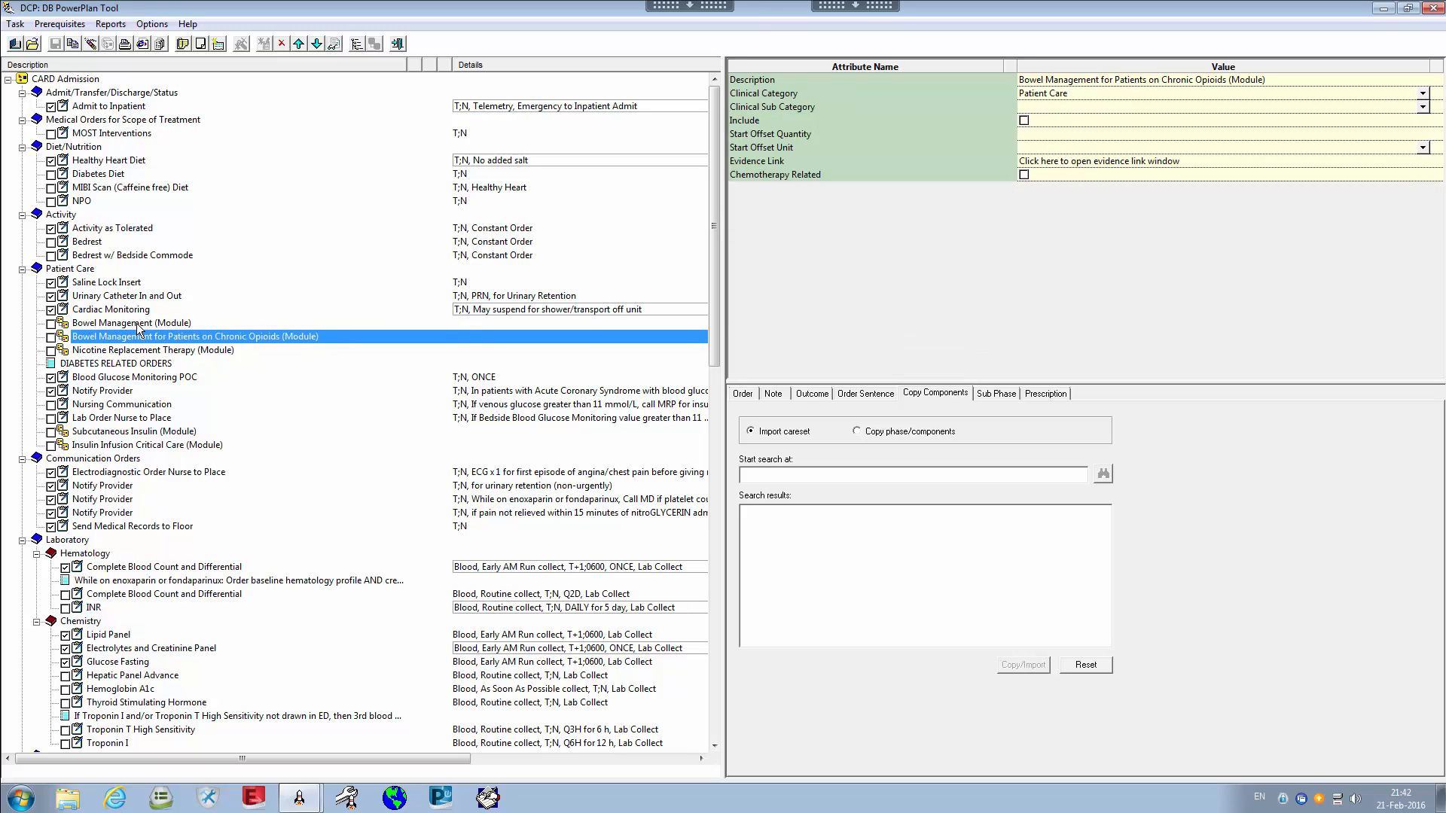
{"action": "left_click", "coordinate": [136, 324]}
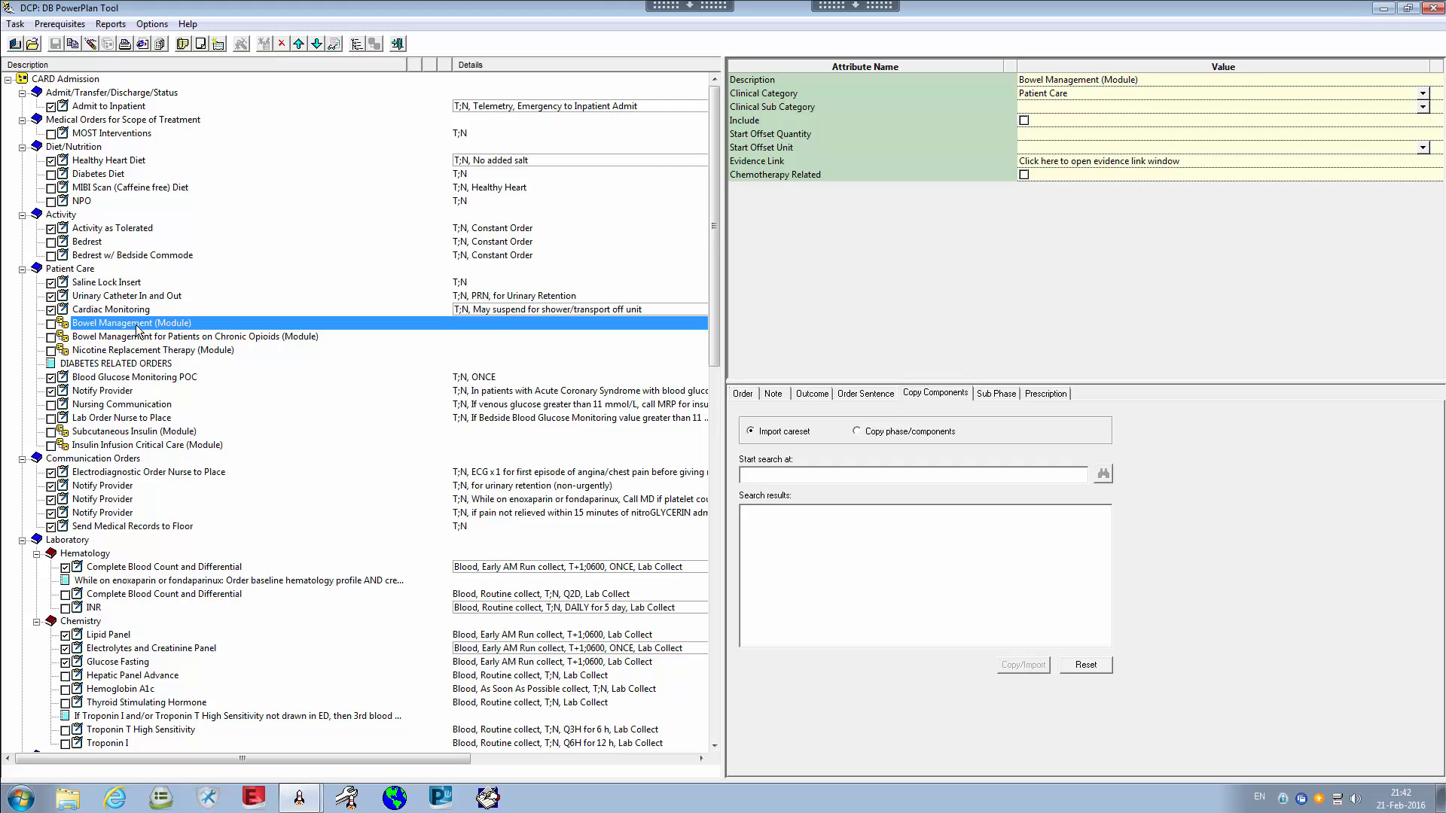
{"action": "left_click", "coordinate": [75, 79]}
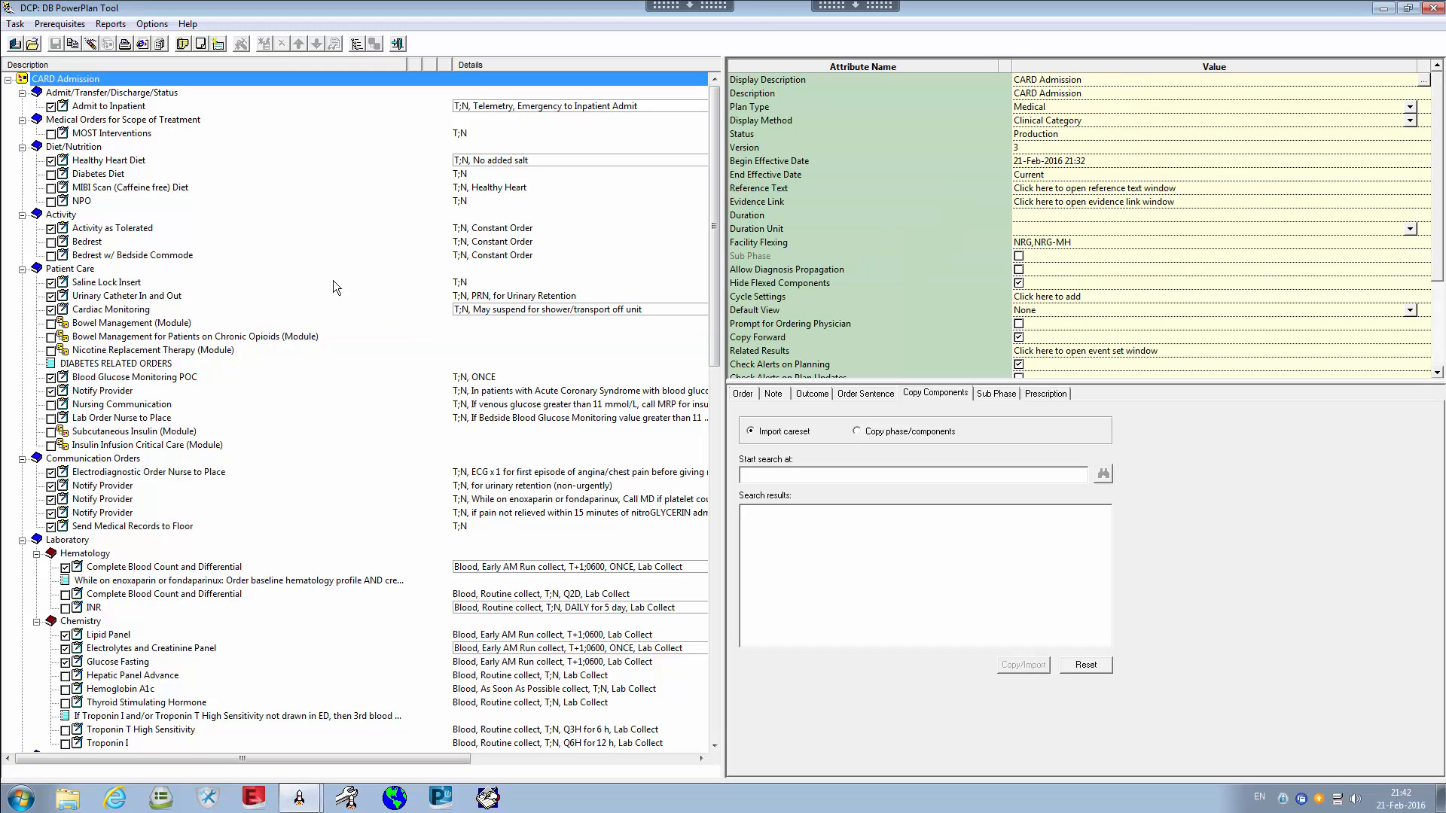
{"action": "left_click", "coordinate": [759, 256]}
{"action": "left_click", "coordinate": [99, 81]}
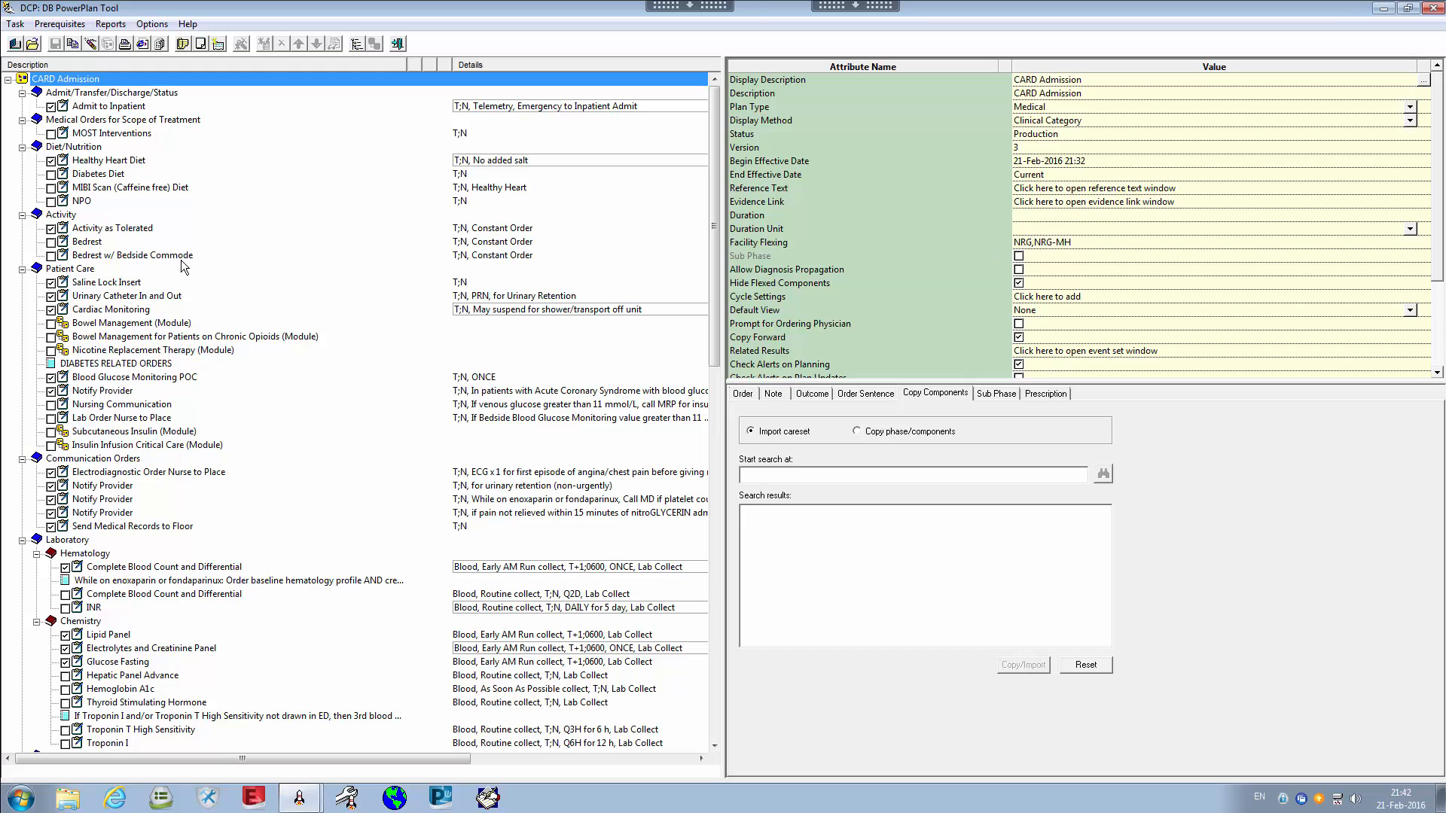
{"action": "left_click", "coordinate": [109, 311]}
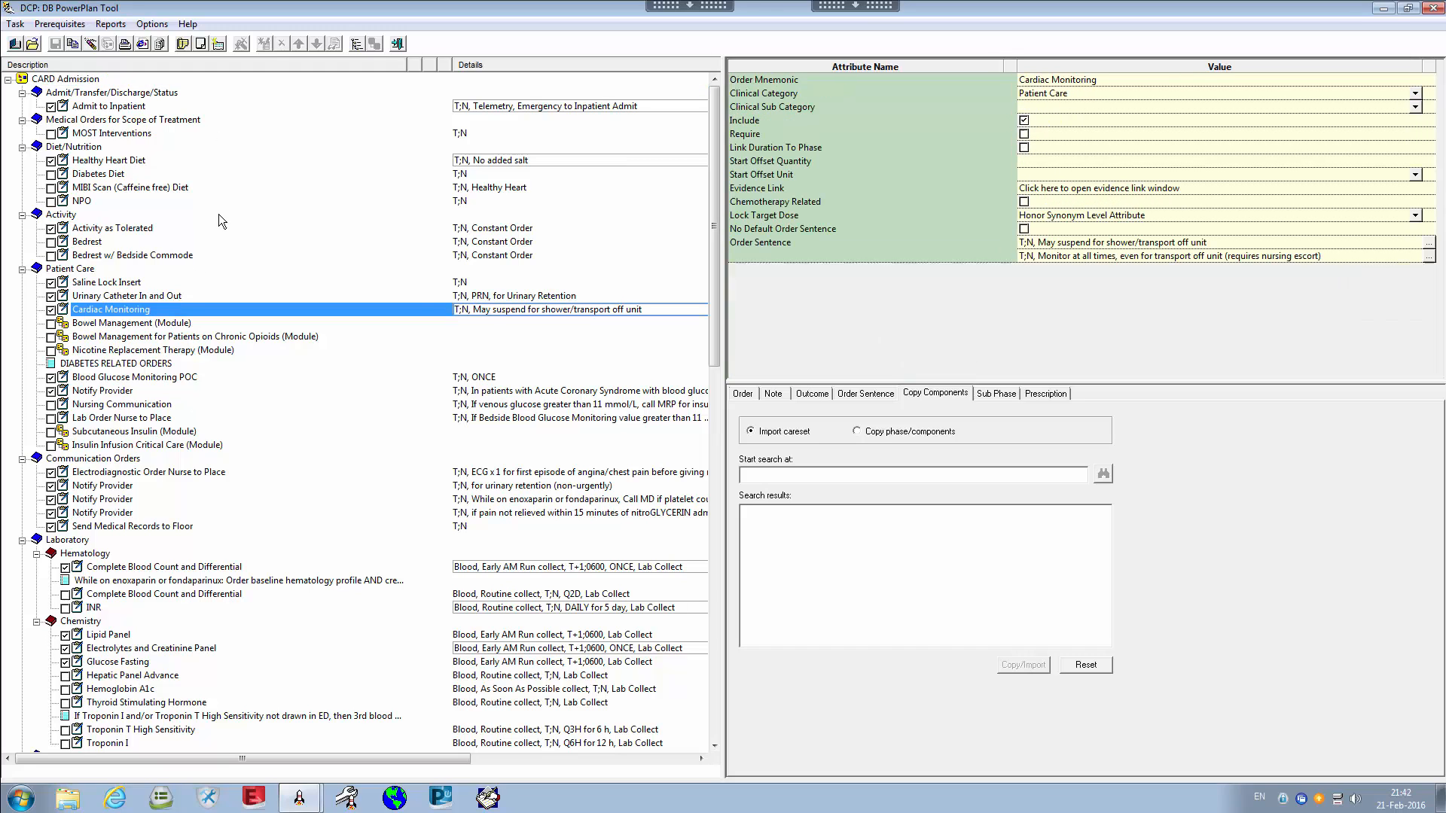
{"action": "left_click", "coordinate": [49, 80]}
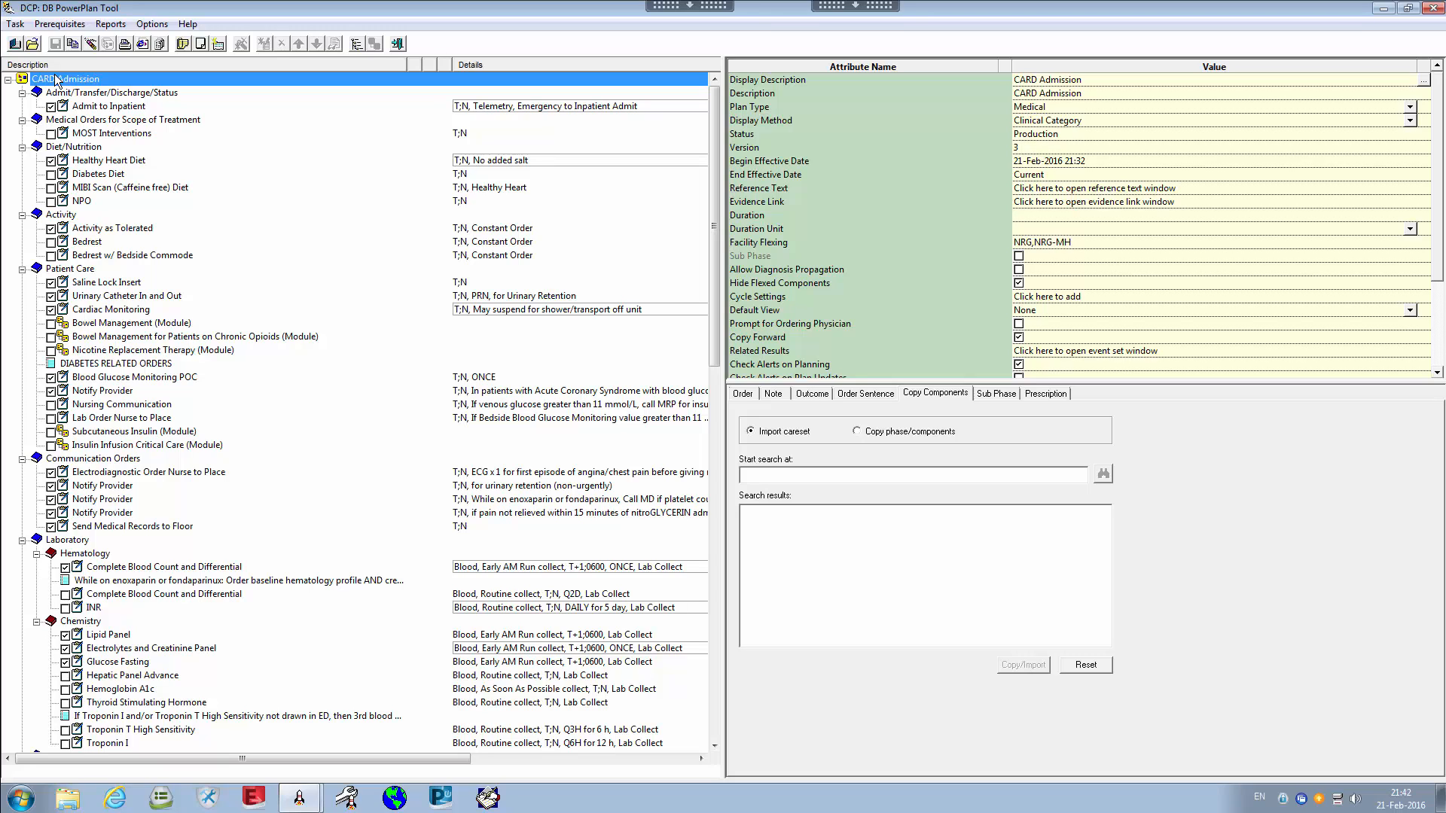
{"action": "left_click", "coordinate": [146, 337]}
{"action": "left_click", "coordinate": [130, 326]}
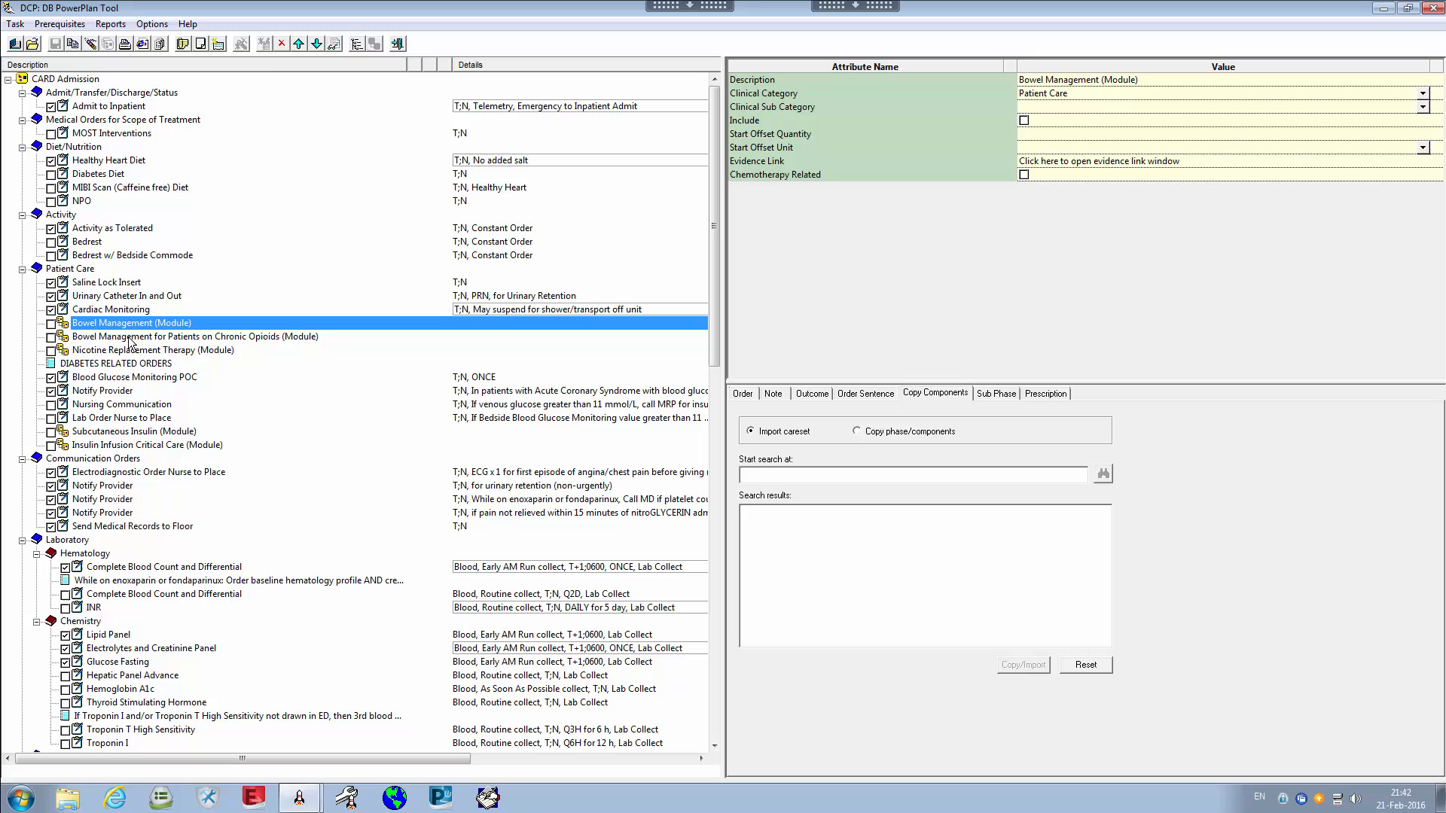
{"action": "left_click", "coordinate": [76, 80]}
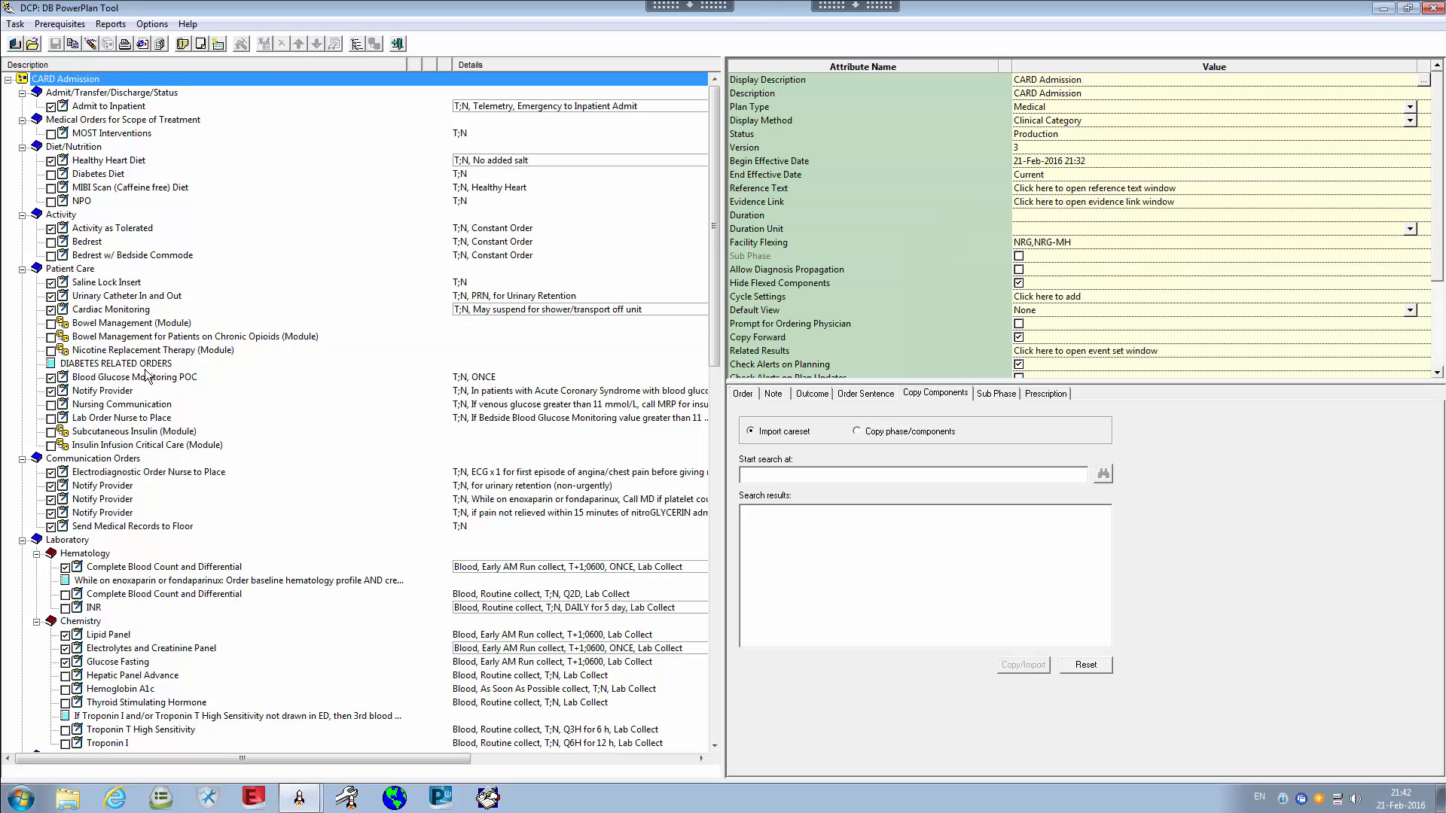
{"action": "left_click", "coordinate": [119, 323]}
{"action": "left_click", "coordinate": [69, 81]}
{"action": "left_click", "coordinate": [821, 279]}
{"action": "left_click", "coordinate": [762, 247]}
{"action": "left_click", "coordinate": [784, 257]}
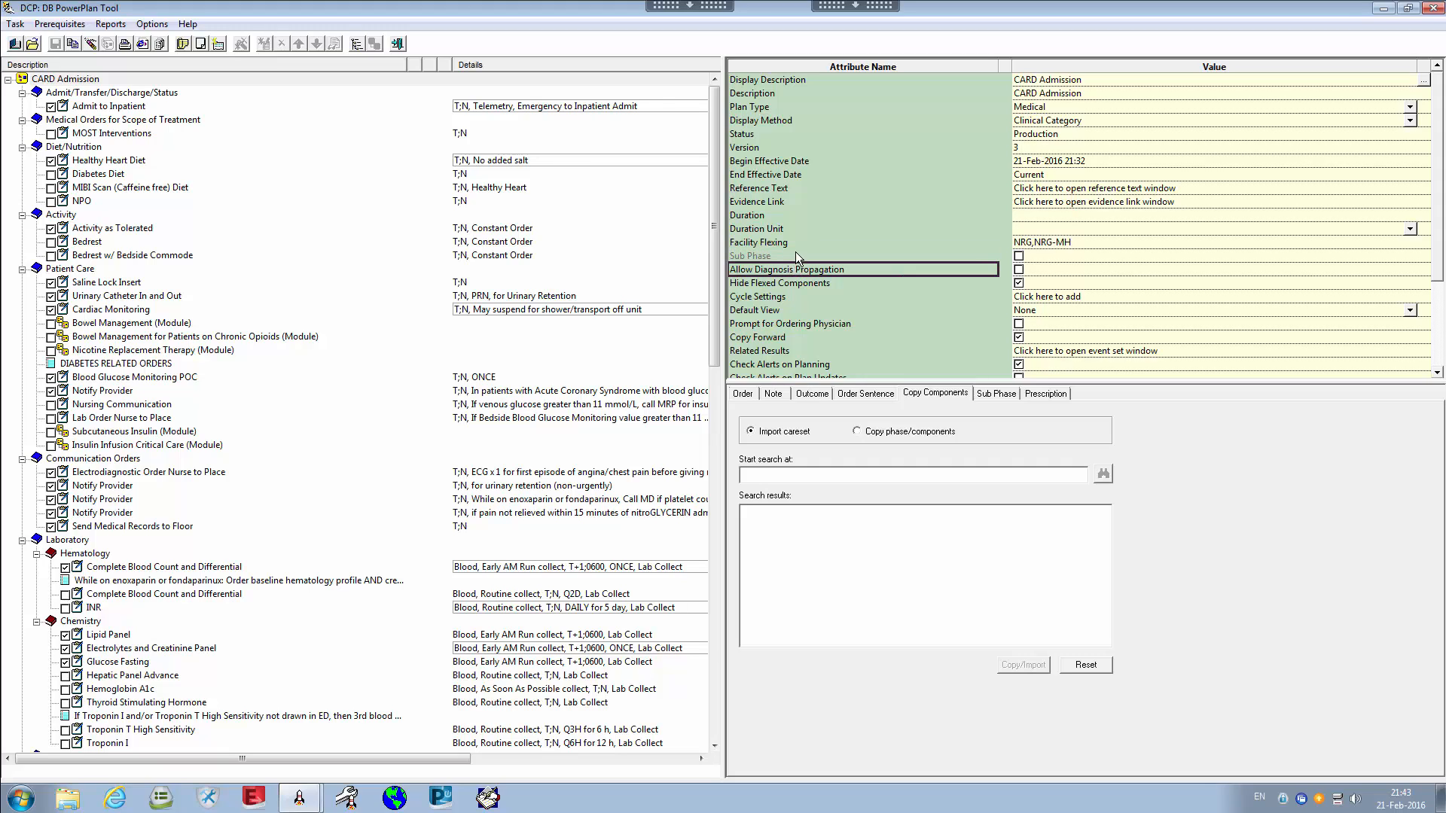
{"action": "left_click", "coordinate": [1029, 259]}
{"action": "left_click", "coordinate": [950, 256]}
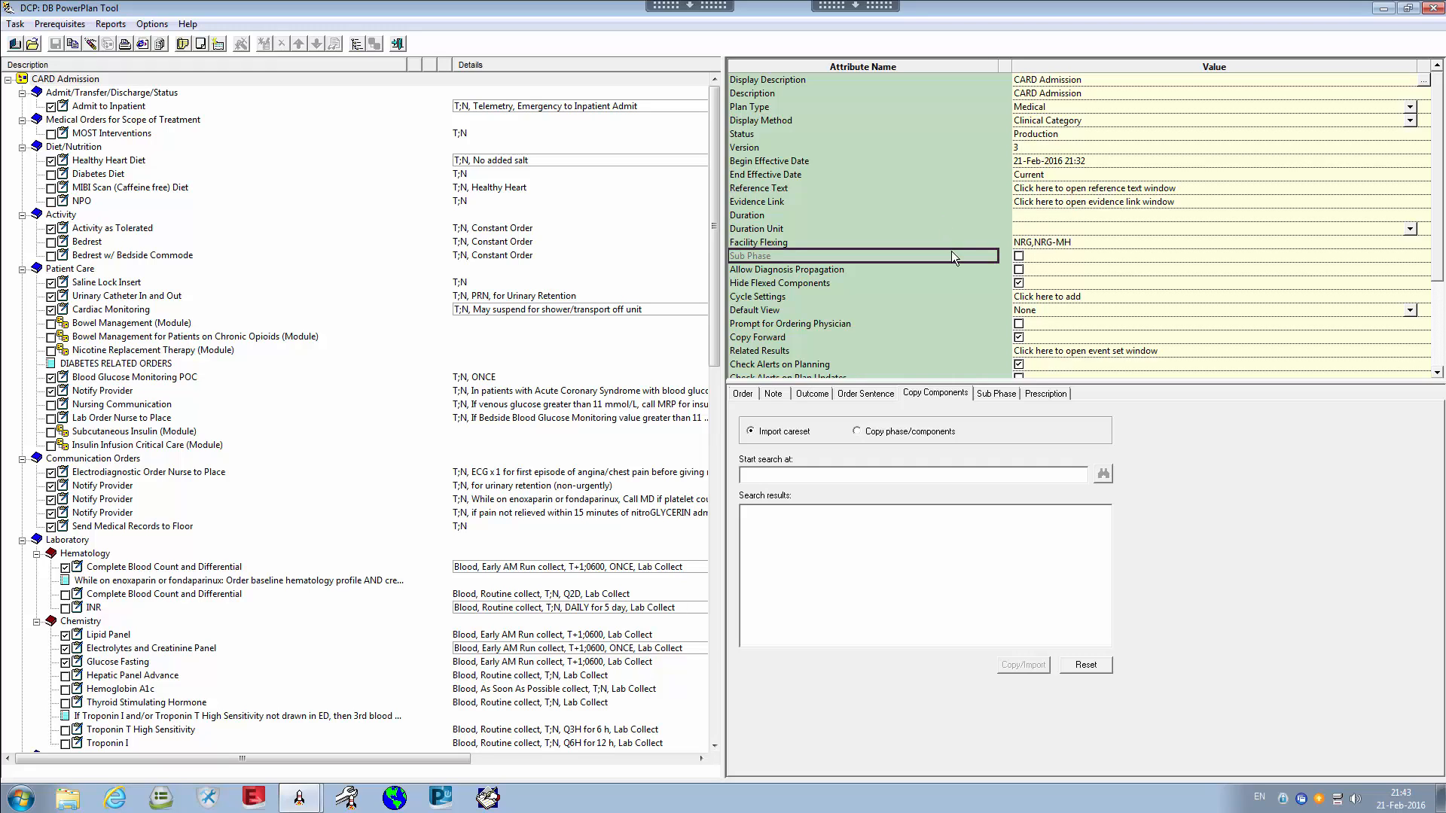
{"action": "left_click", "coordinate": [865, 273]}
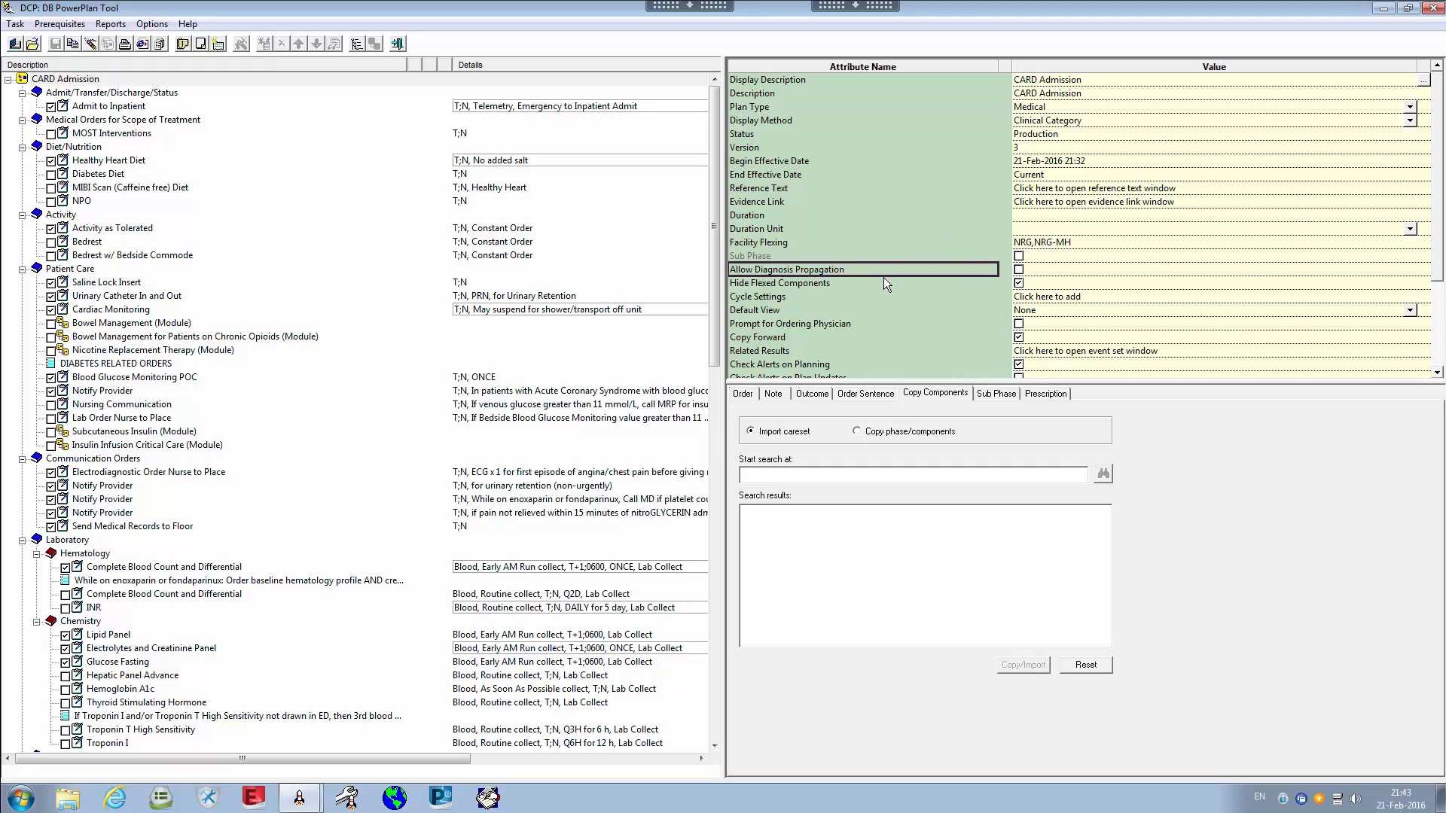
{"action": "left_click", "coordinate": [1044, 268]}
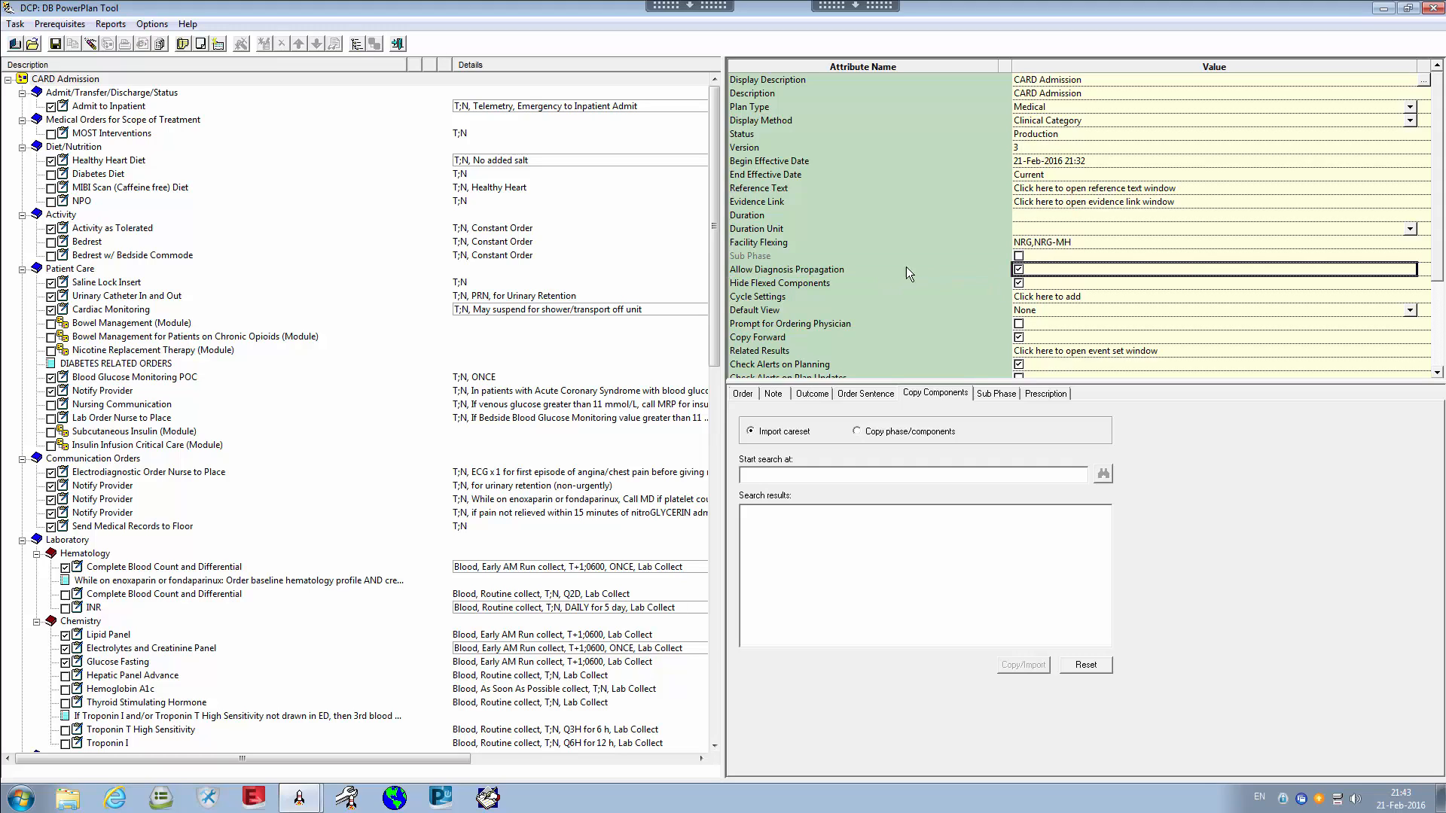
{"action": "left_click", "coordinate": [780, 270]}
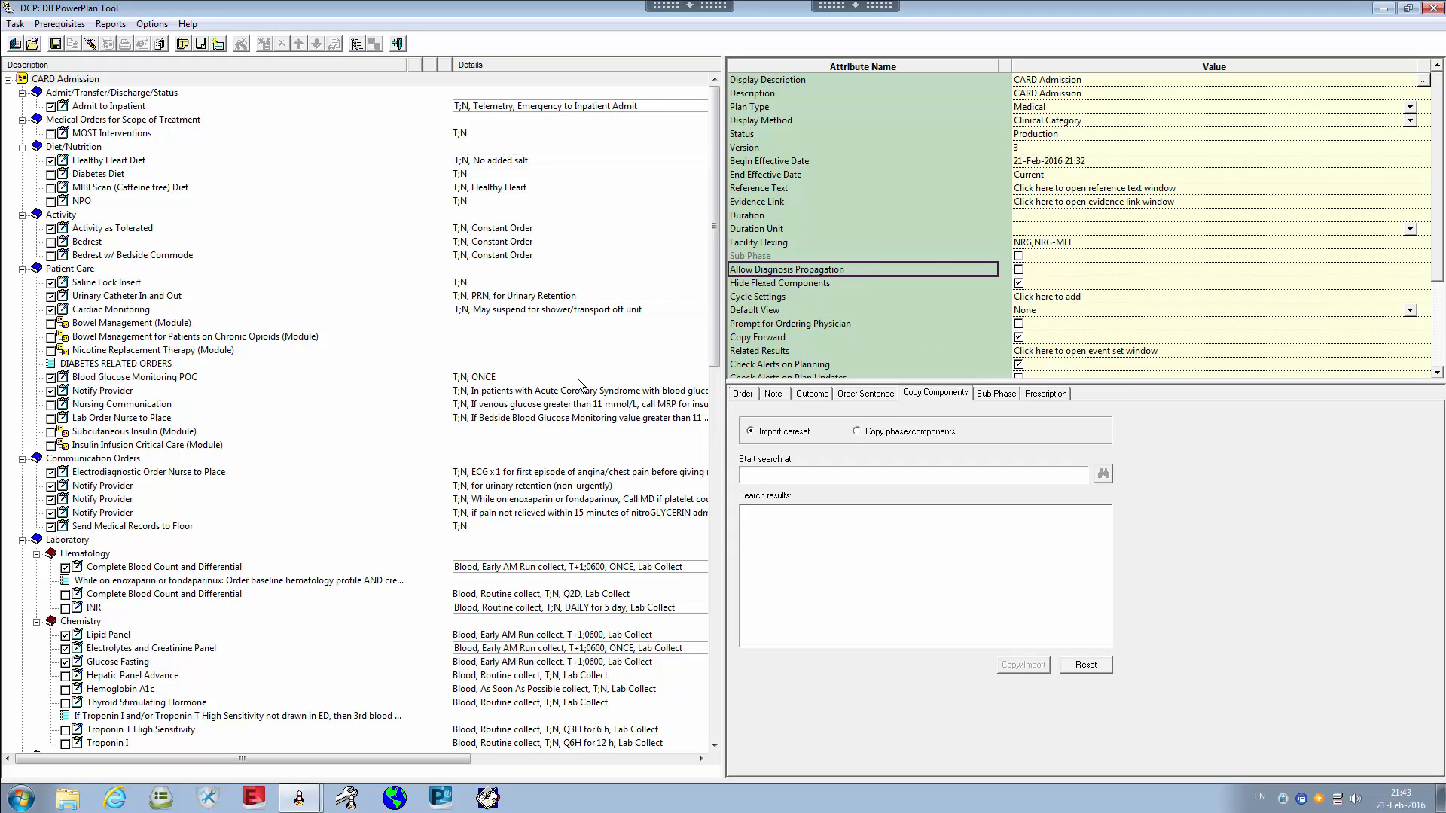
{"action": "left_click", "coordinate": [814, 285]}
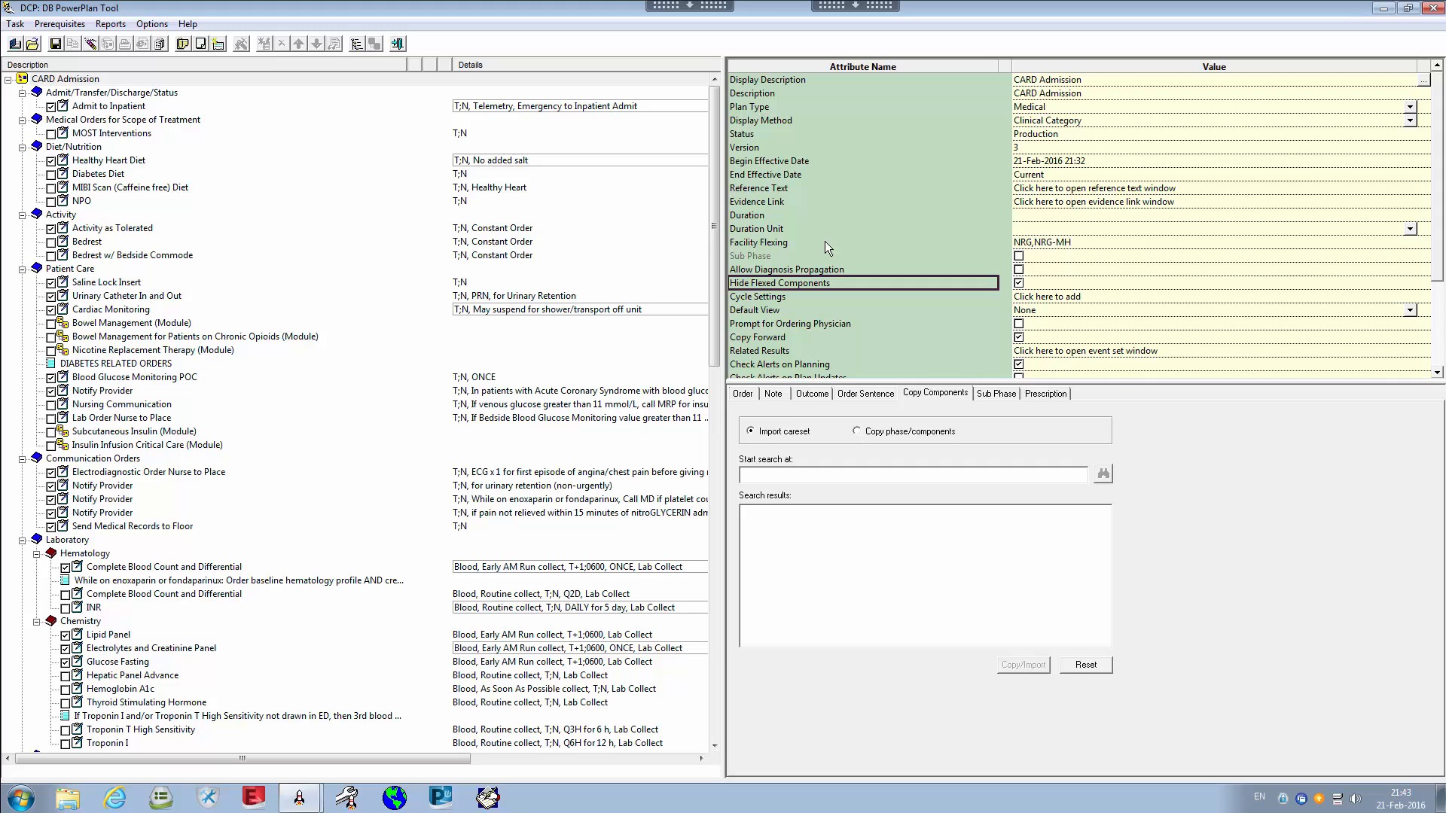
{"action": "left_click", "coordinate": [781, 245]}
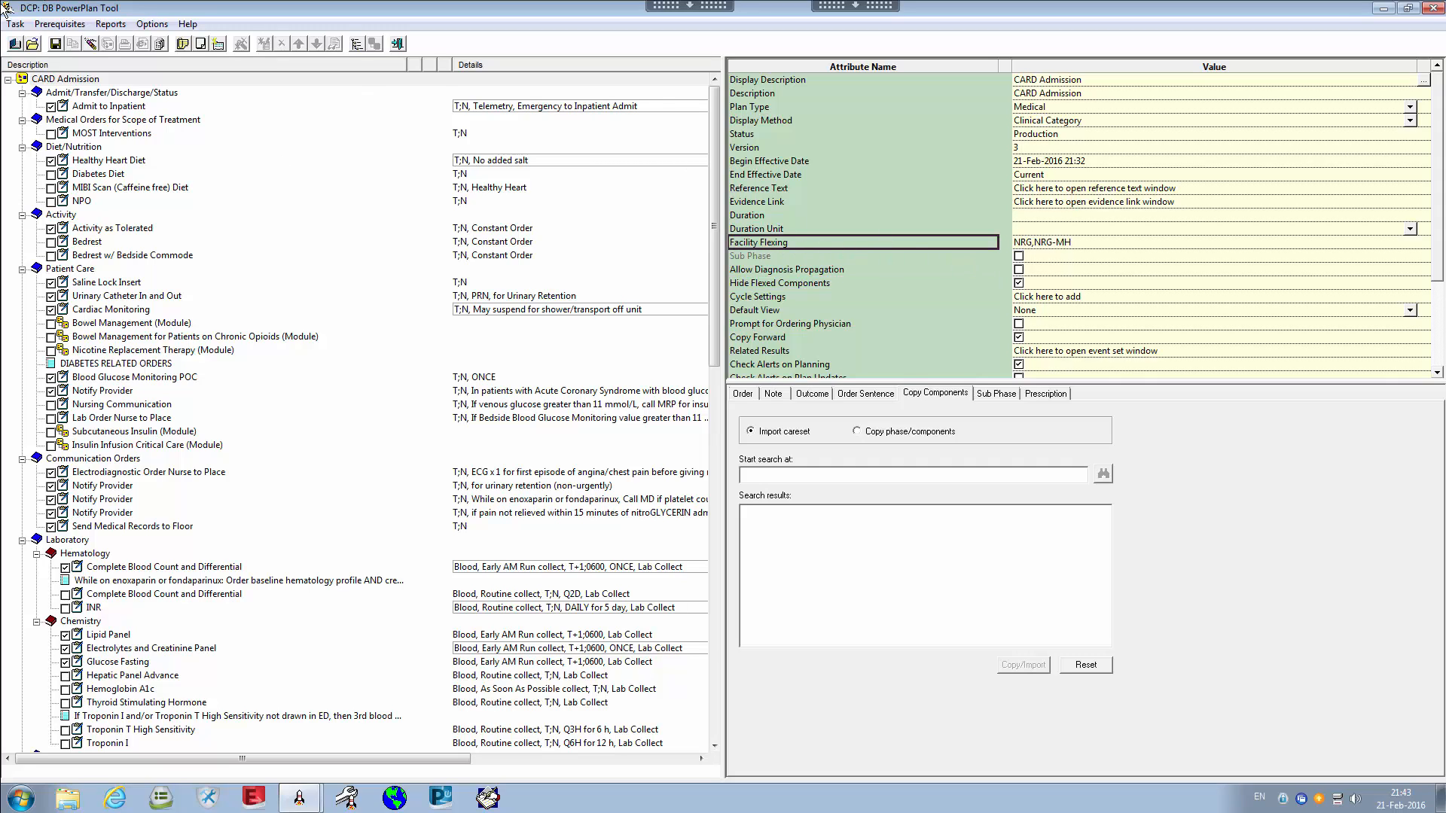
{"action": "left_click", "coordinate": [785, 283]}
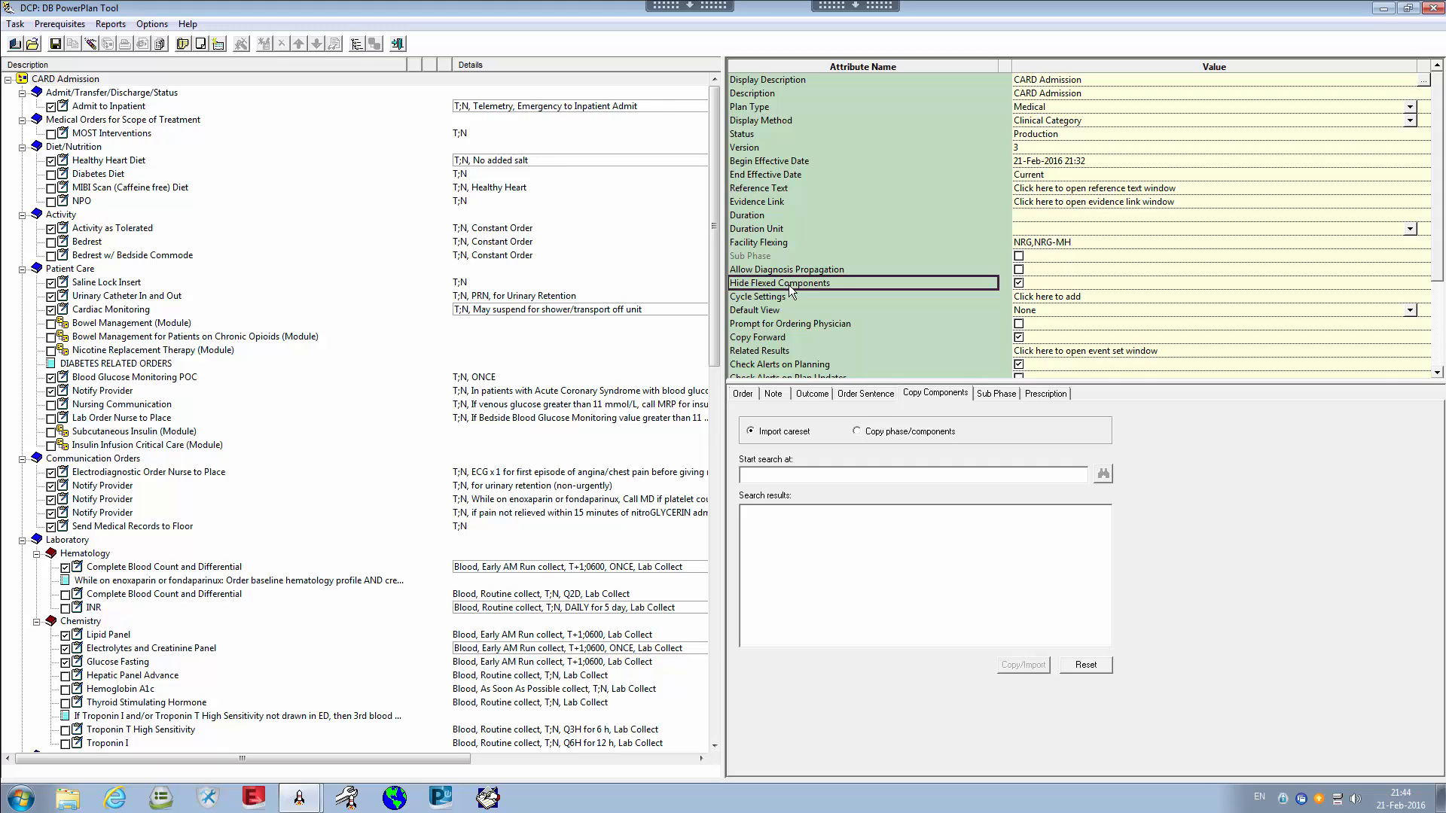
Review the Diabetes Diet, CBC and Differential, and Blood Glucose Monitoring POC orders, then the plan
{"action": "left_click", "coordinate": [198, 177]}
{"action": "scroll", "coordinate": [272, 324], "scroll_direction": "down", "scroll_amount": 5}
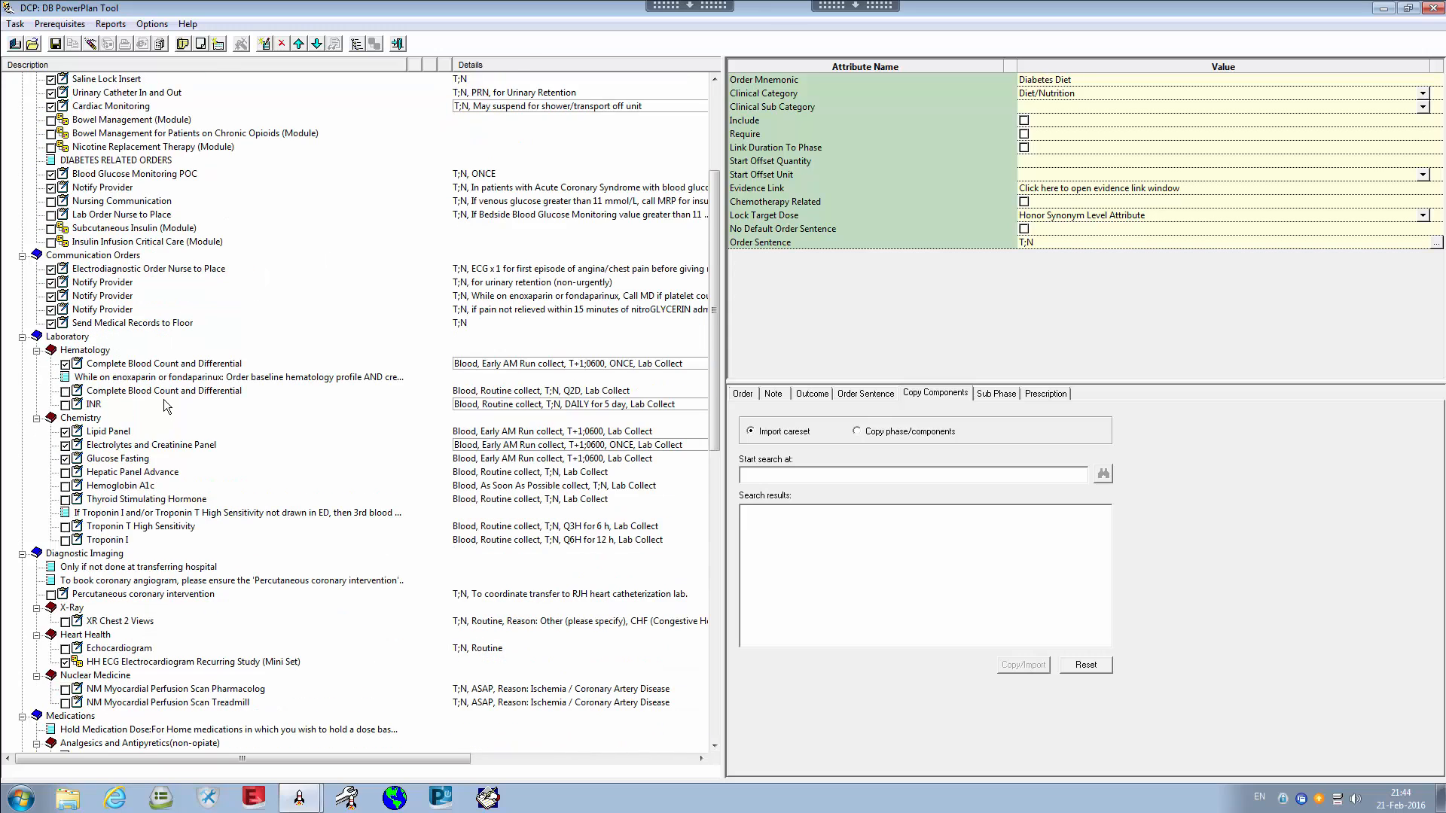
{"action": "left_click", "coordinate": [154, 366]}
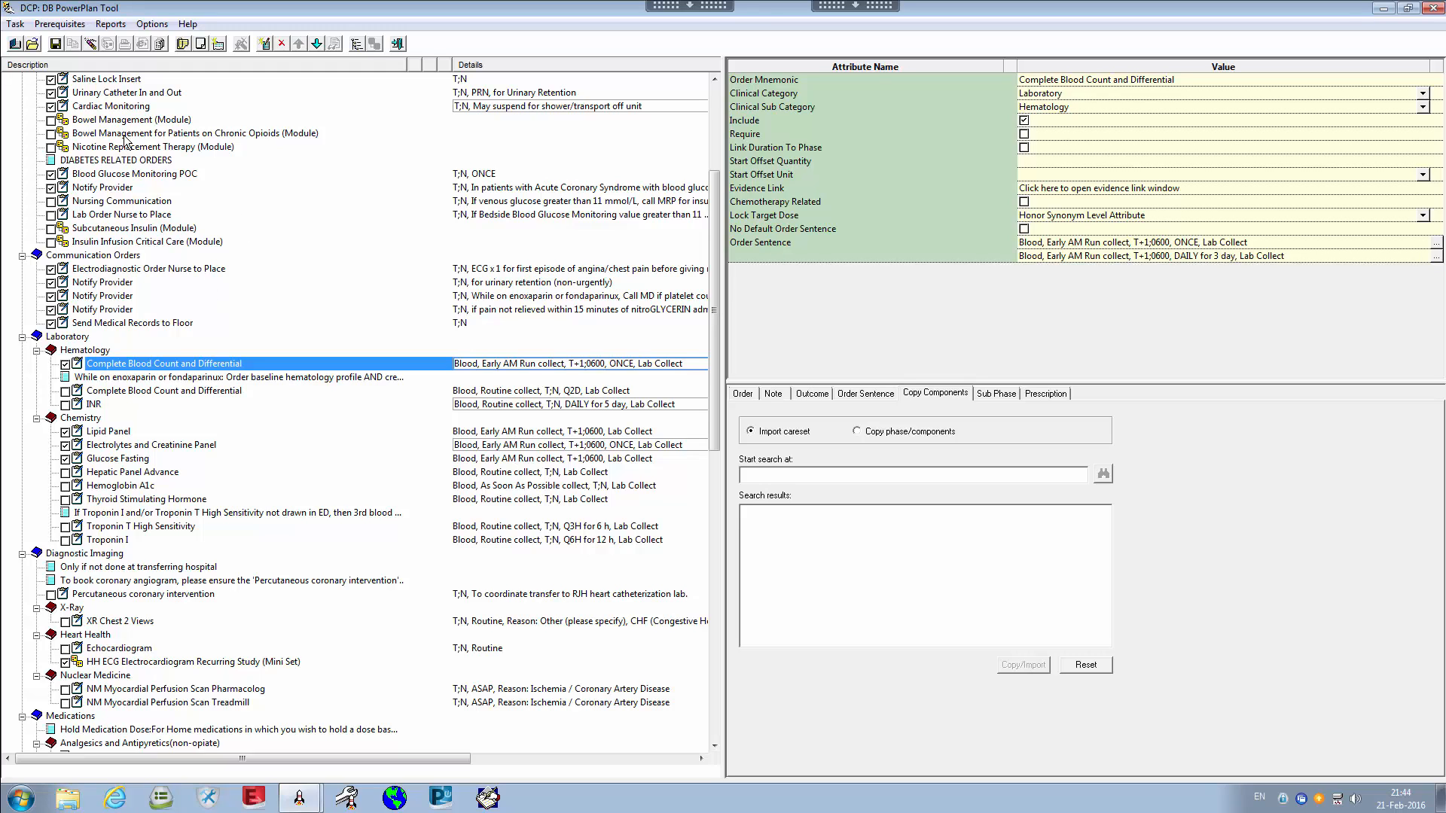
{"action": "left_click", "coordinate": [145, 174]}
{"action": "scroll", "coordinate": [133, 151], "scroll_direction": "up", "scroll_amount": 5}
{"action": "left_click", "coordinate": [75, 81]}
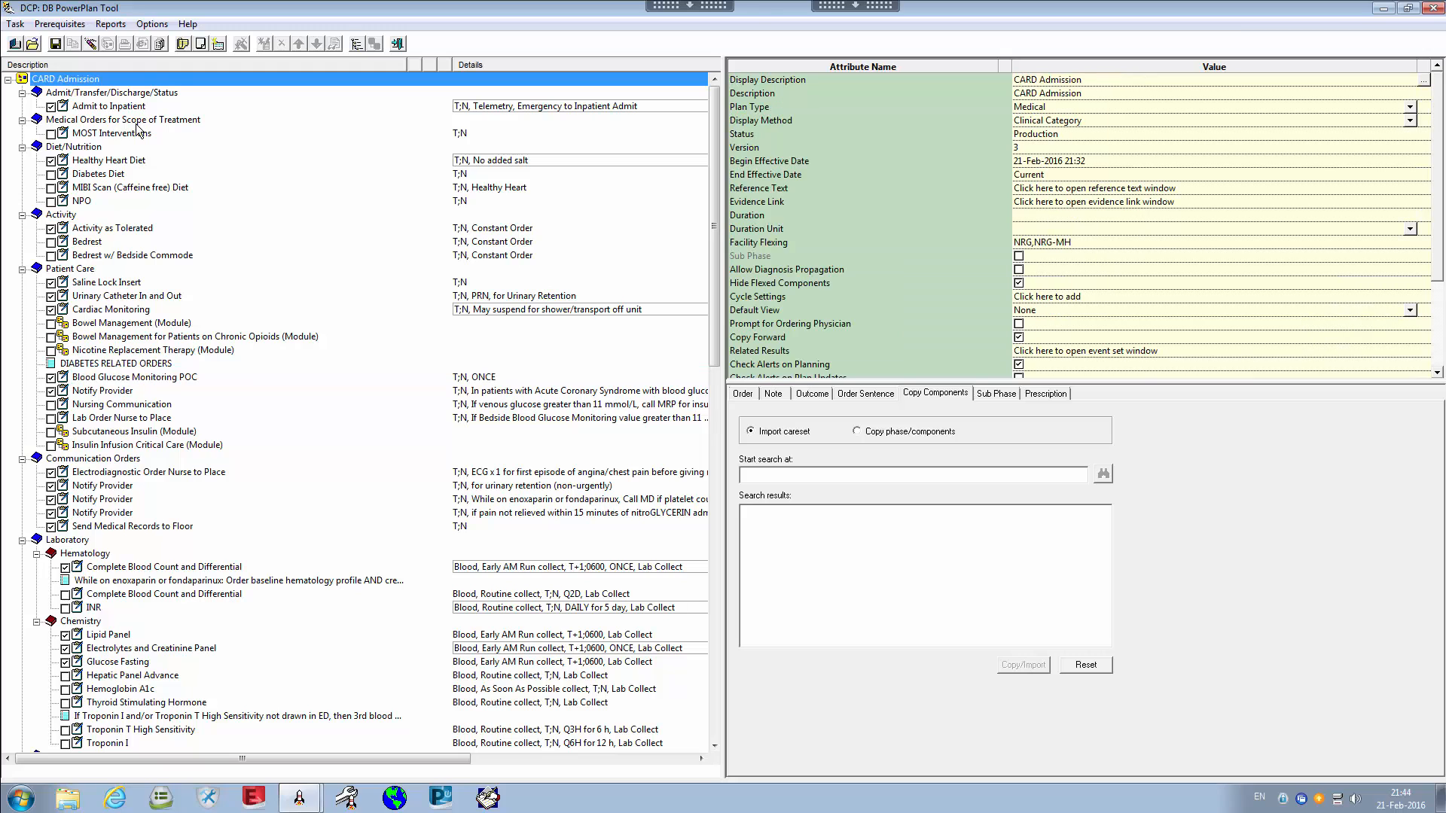
Review the Electrodiagnostic and CBC orders and Hide Flexed Components, then open the enoxaparin note
{"action": "left_click", "coordinate": [153, 474]}
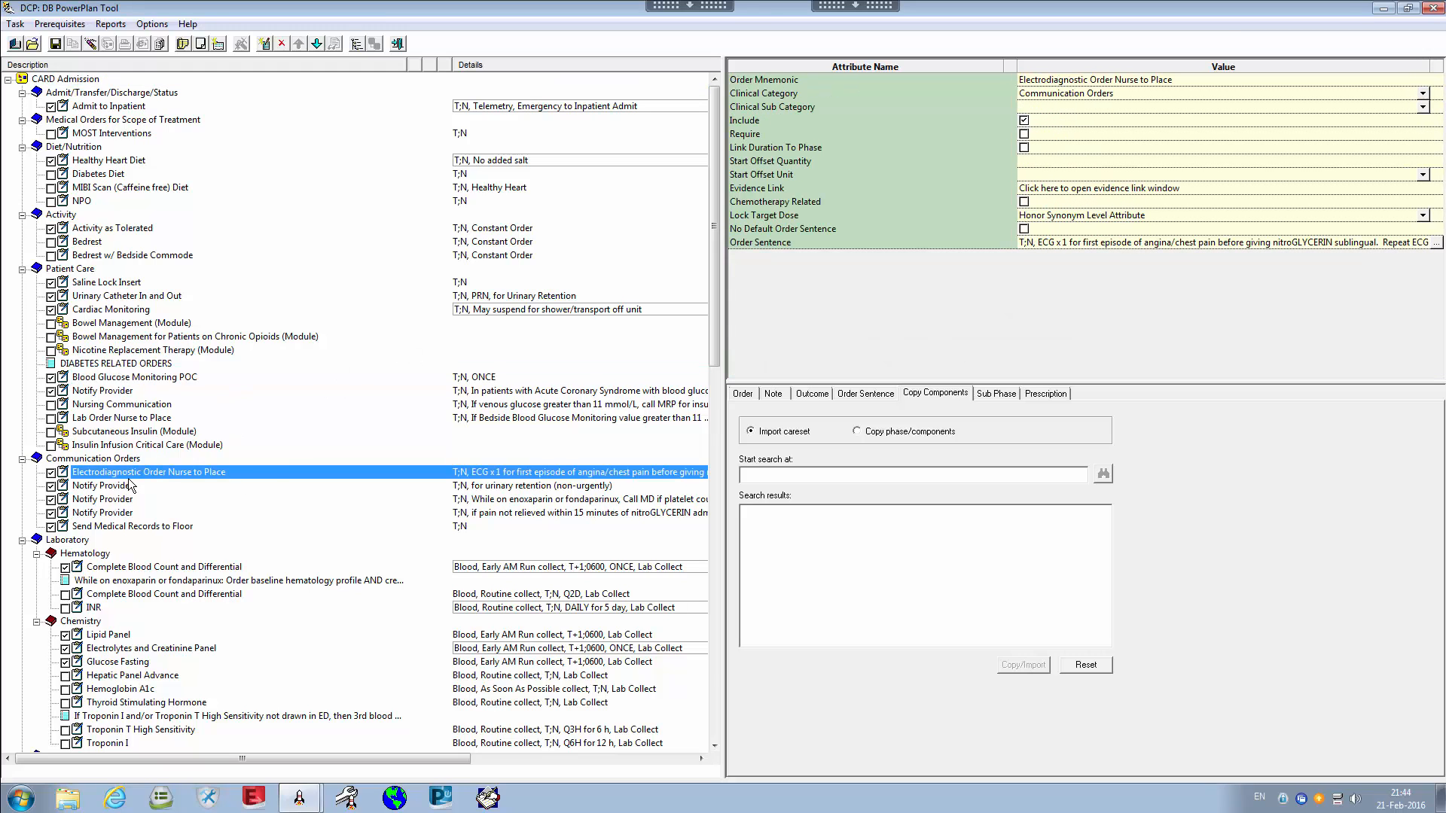
{"action": "left_click", "coordinate": [216, 563]}
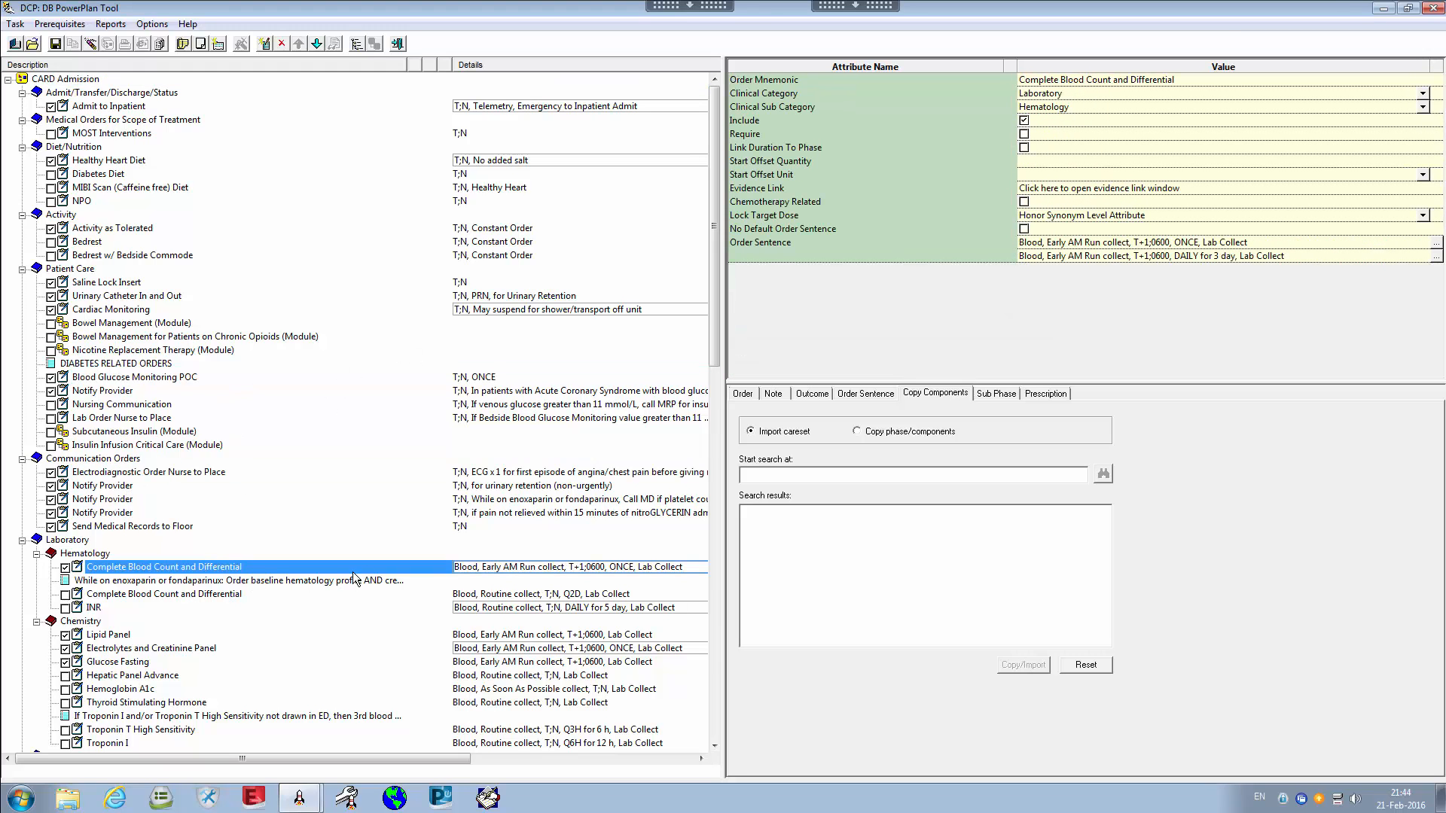
{"action": "left_click", "coordinate": [75, 80]}
{"action": "left_click", "coordinate": [204, 567]}
{"action": "left_click", "coordinate": [75, 80]}
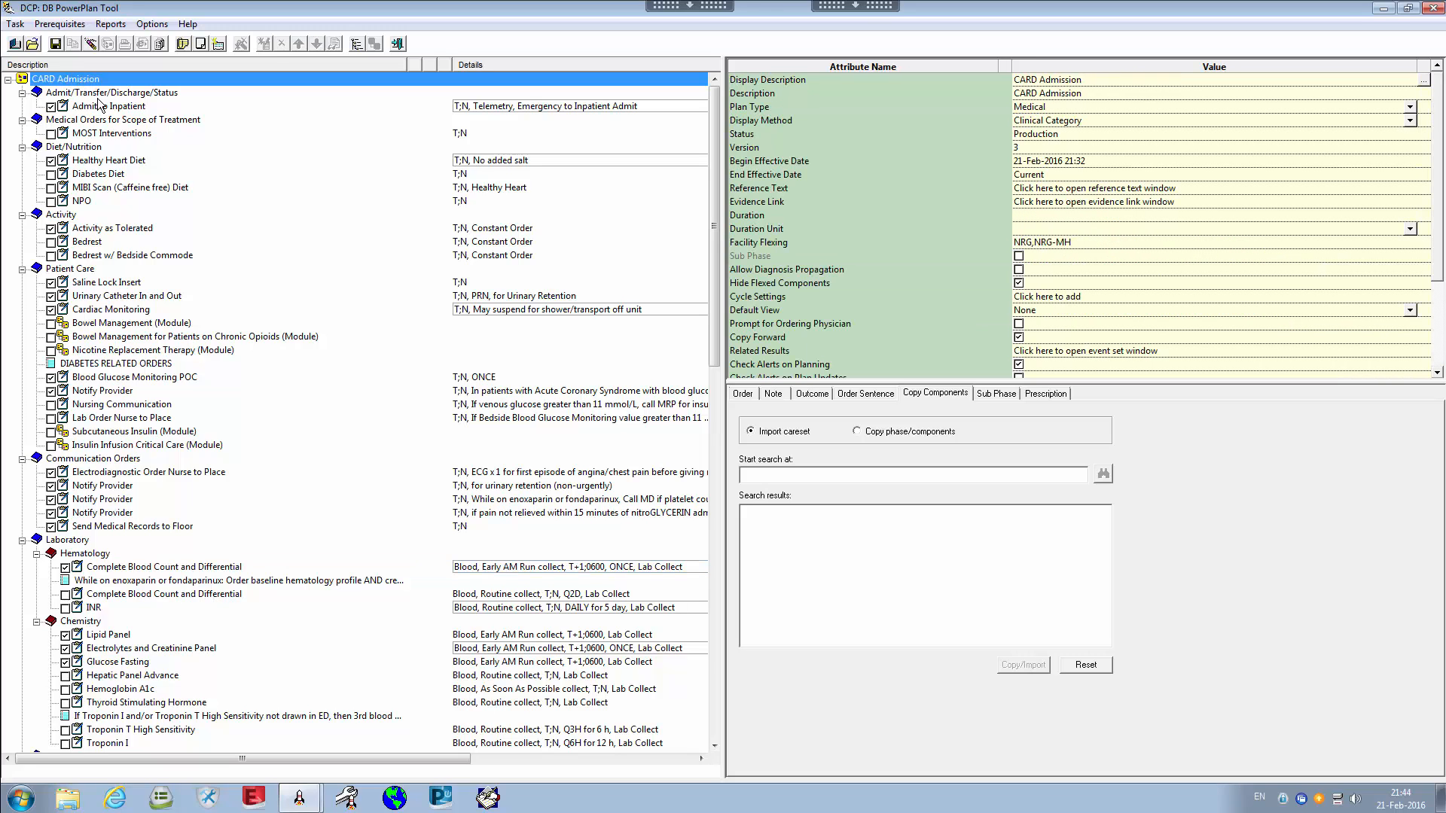
{"action": "left_click", "coordinate": [734, 287]}
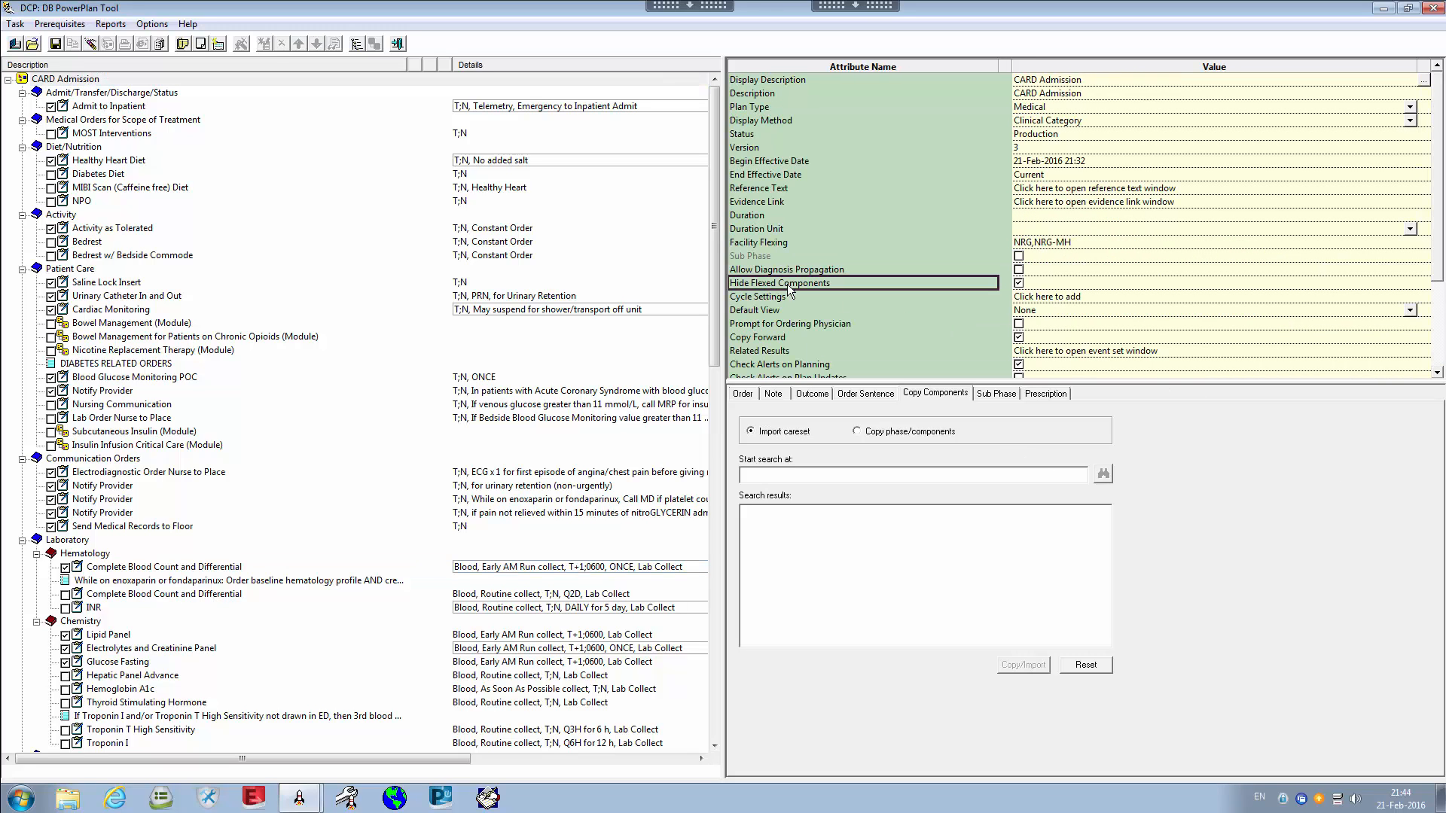
{"action": "left_click", "coordinate": [183, 579]}
Step through the Hematology CBC, enoxaparin note, second CBC and INR rows, ending on CARD Admission
{"action": "left_click", "coordinate": [157, 571]}
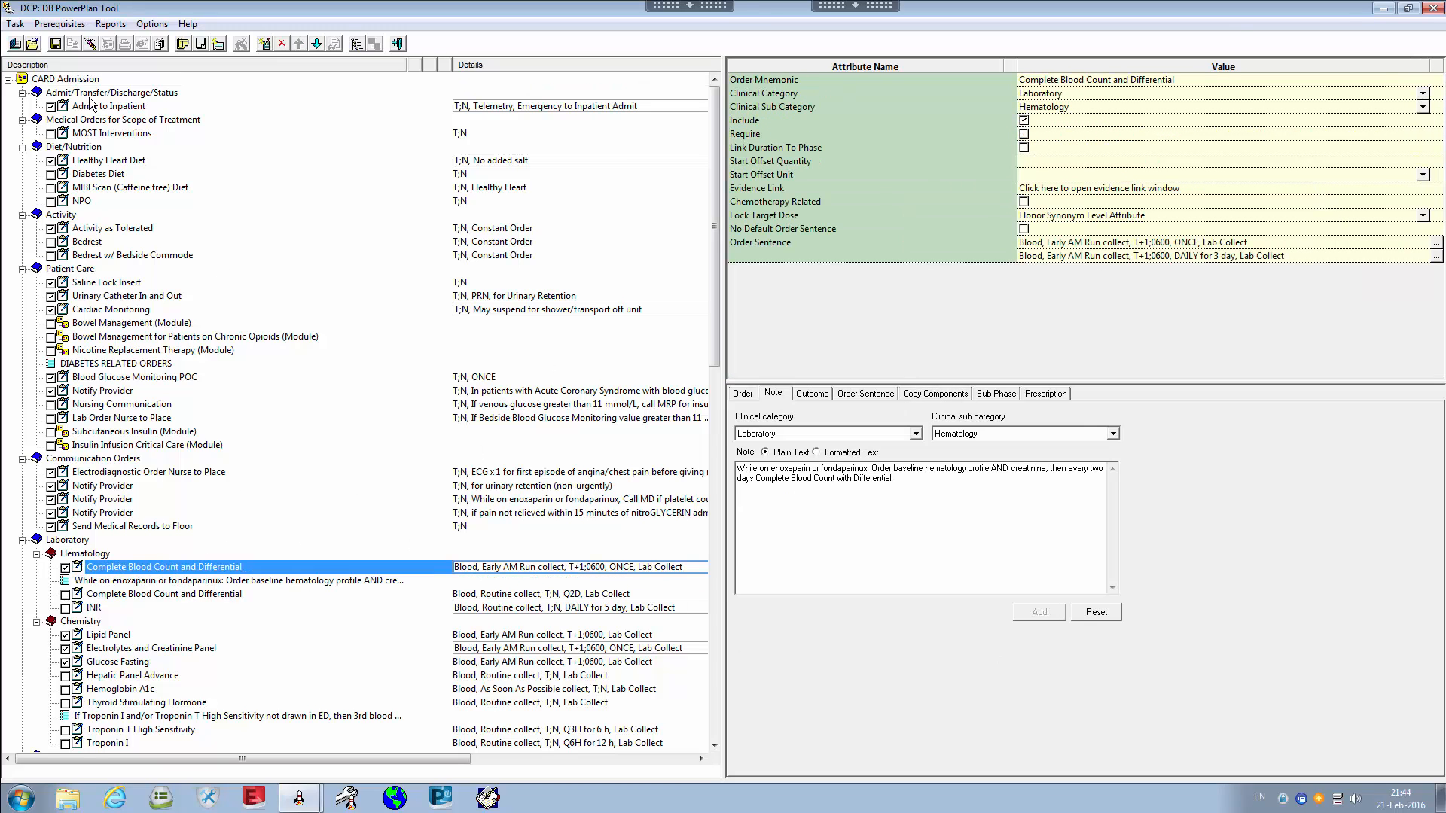
{"action": "left_click", "coordinate": [75, 79]}
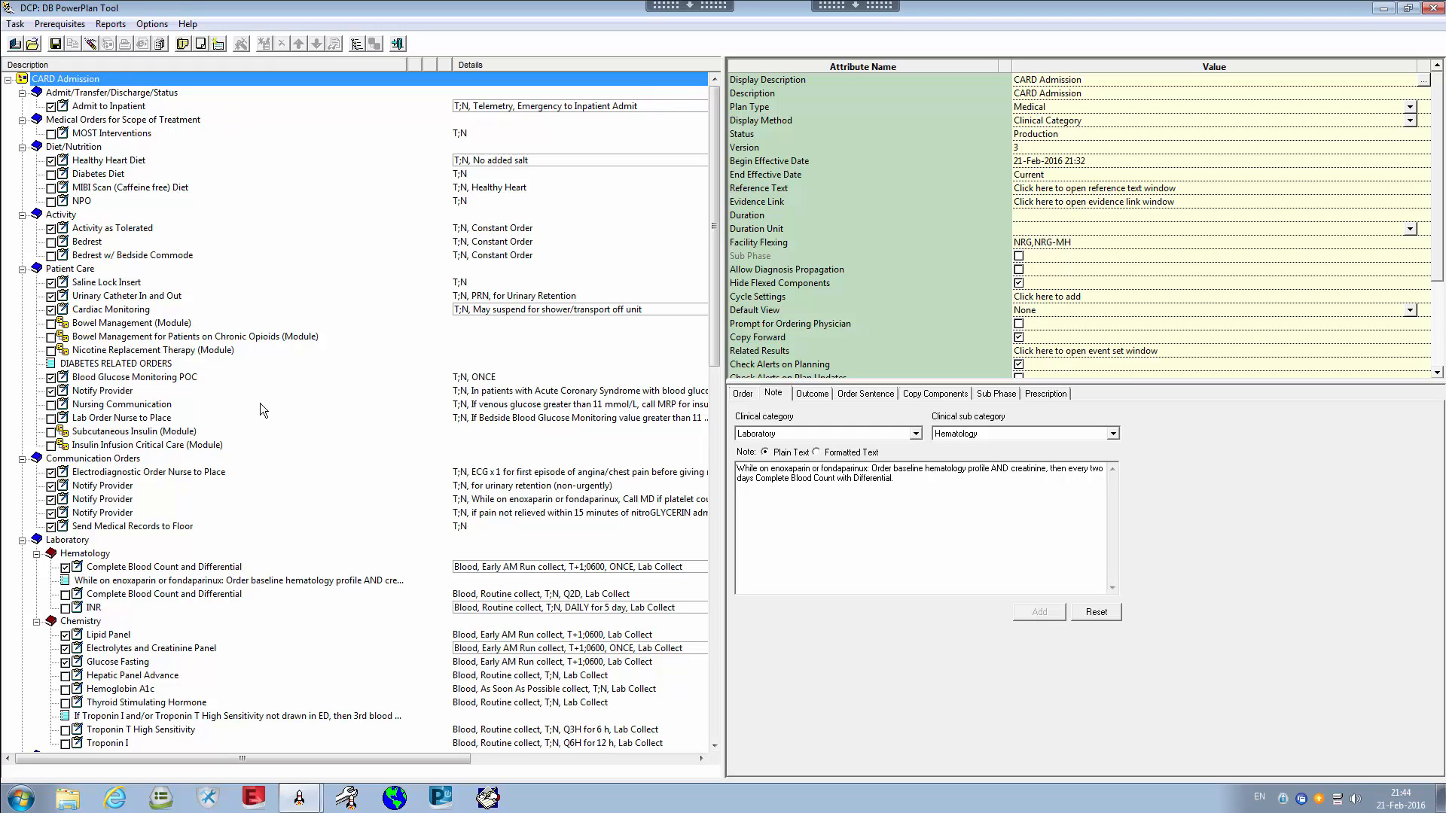
{"action": "left_click", "coordinate": [202, 571]}
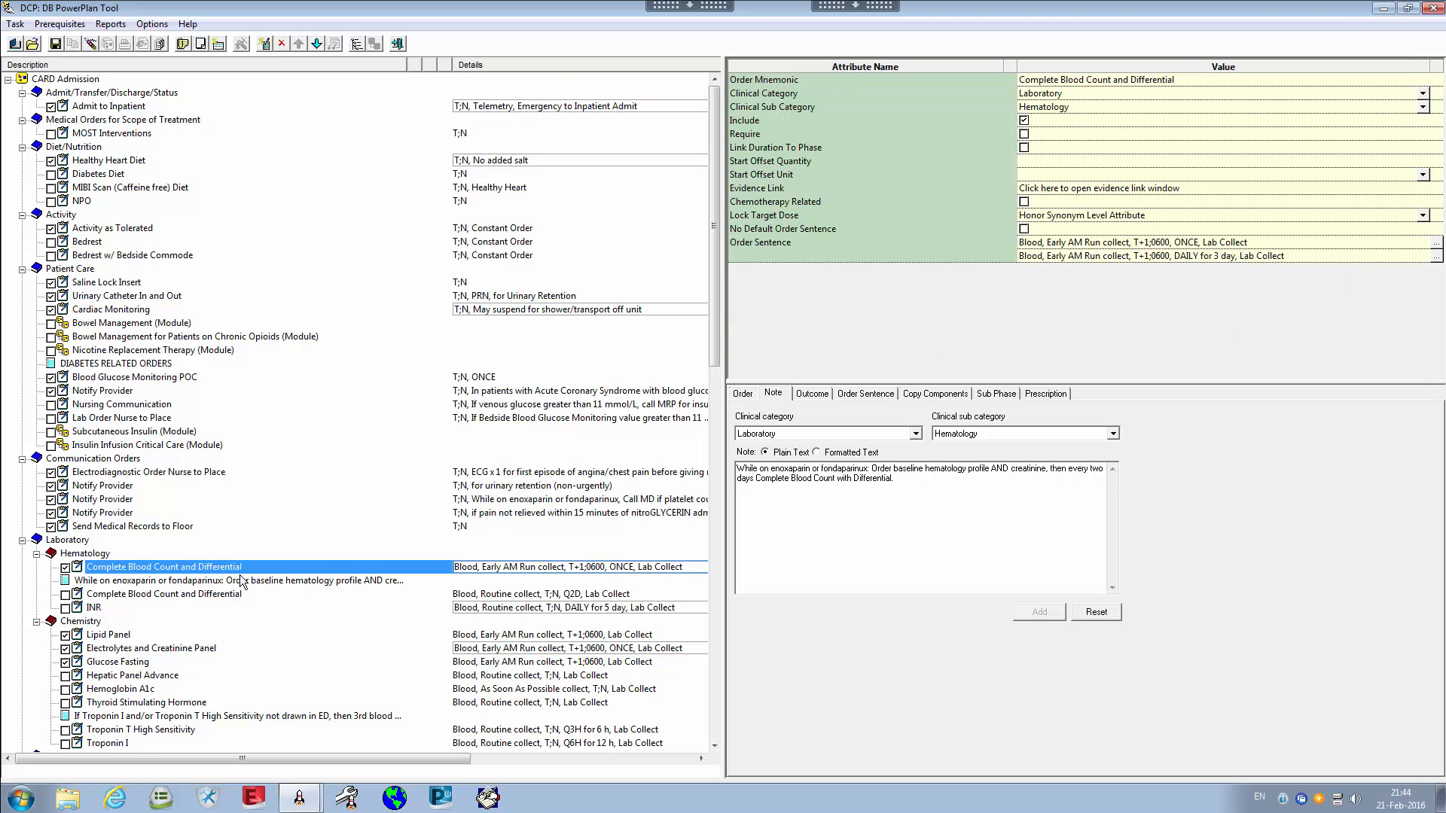
{"action": "left_click", "coordinate": [104, 583]}
{"action": "left_click", "coordinate": [110, 596]}
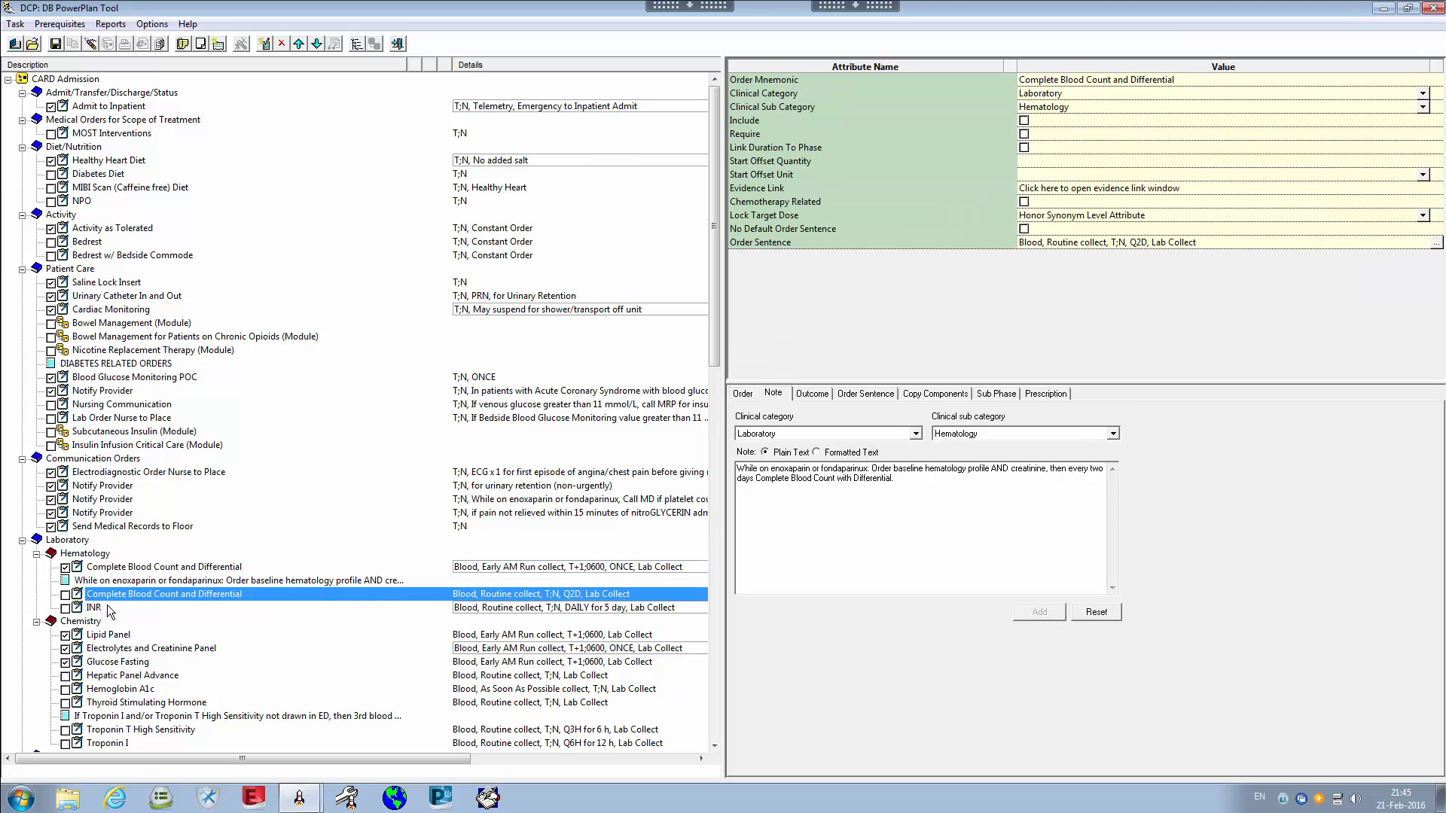
{"action": "left_click", "coordinate": [101, 608]}
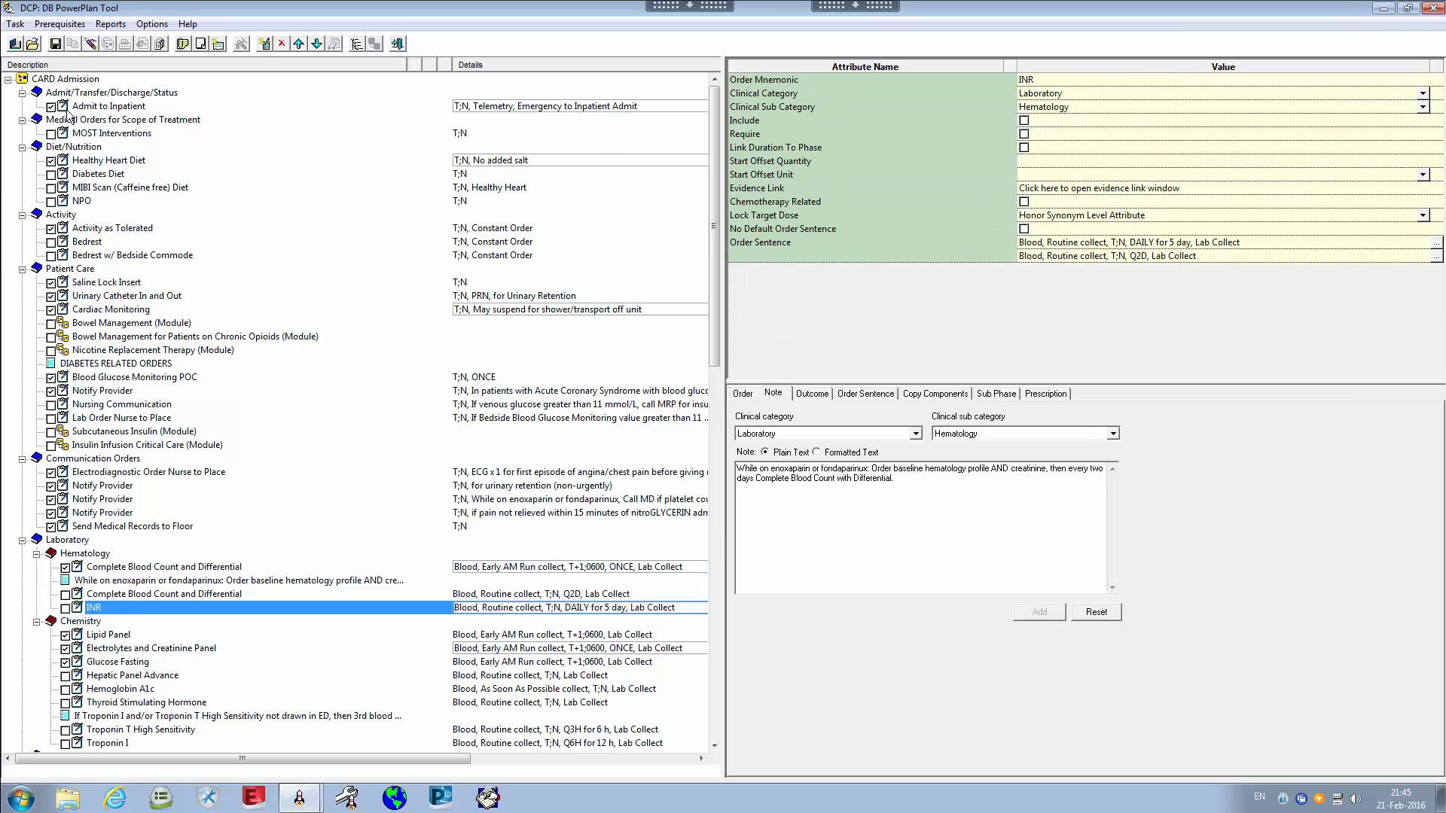
{"action": "left_click", "coordinate": [59, 79]}
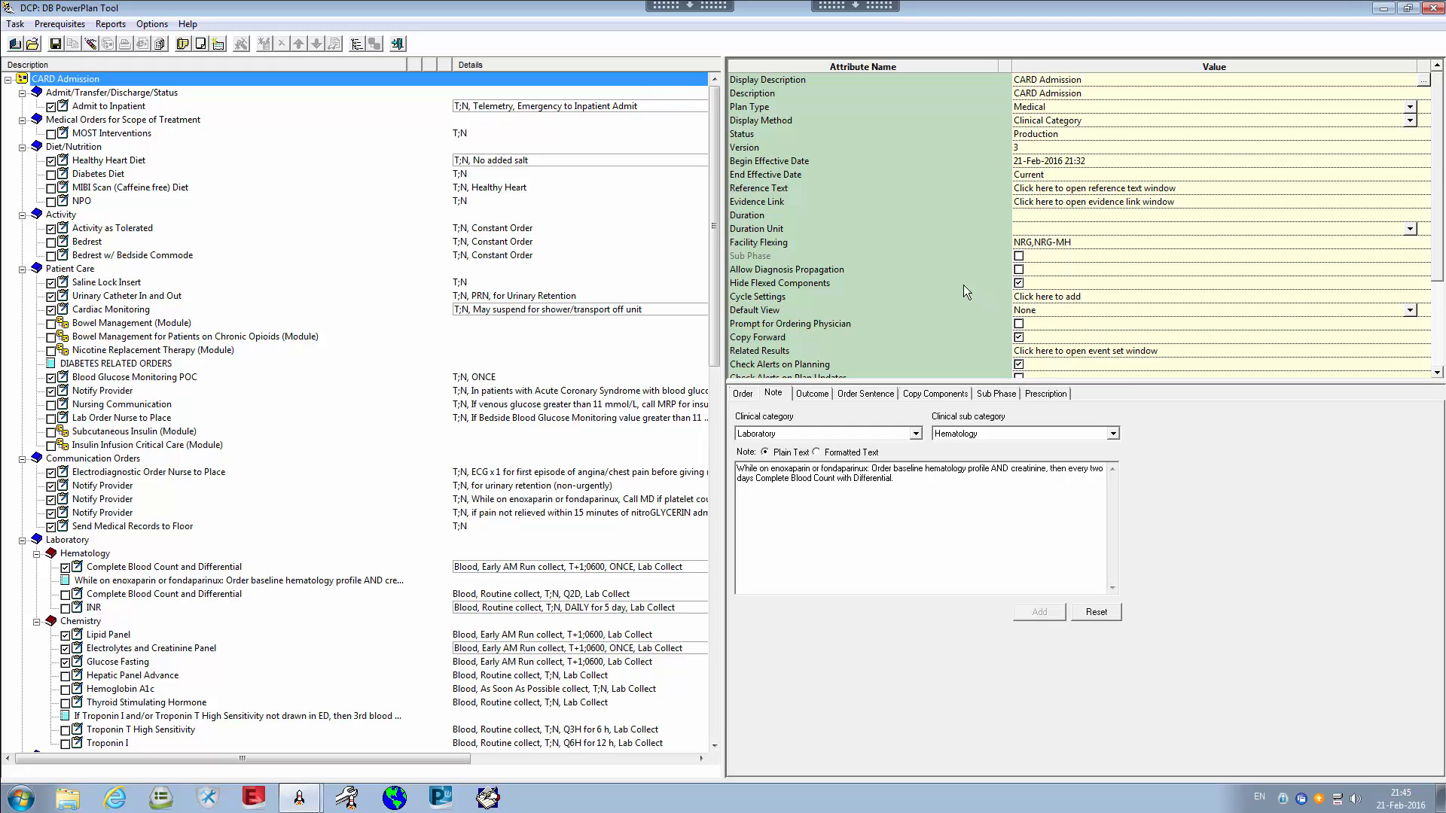
{"action": "left_click", "coordinate": [776, 284]}
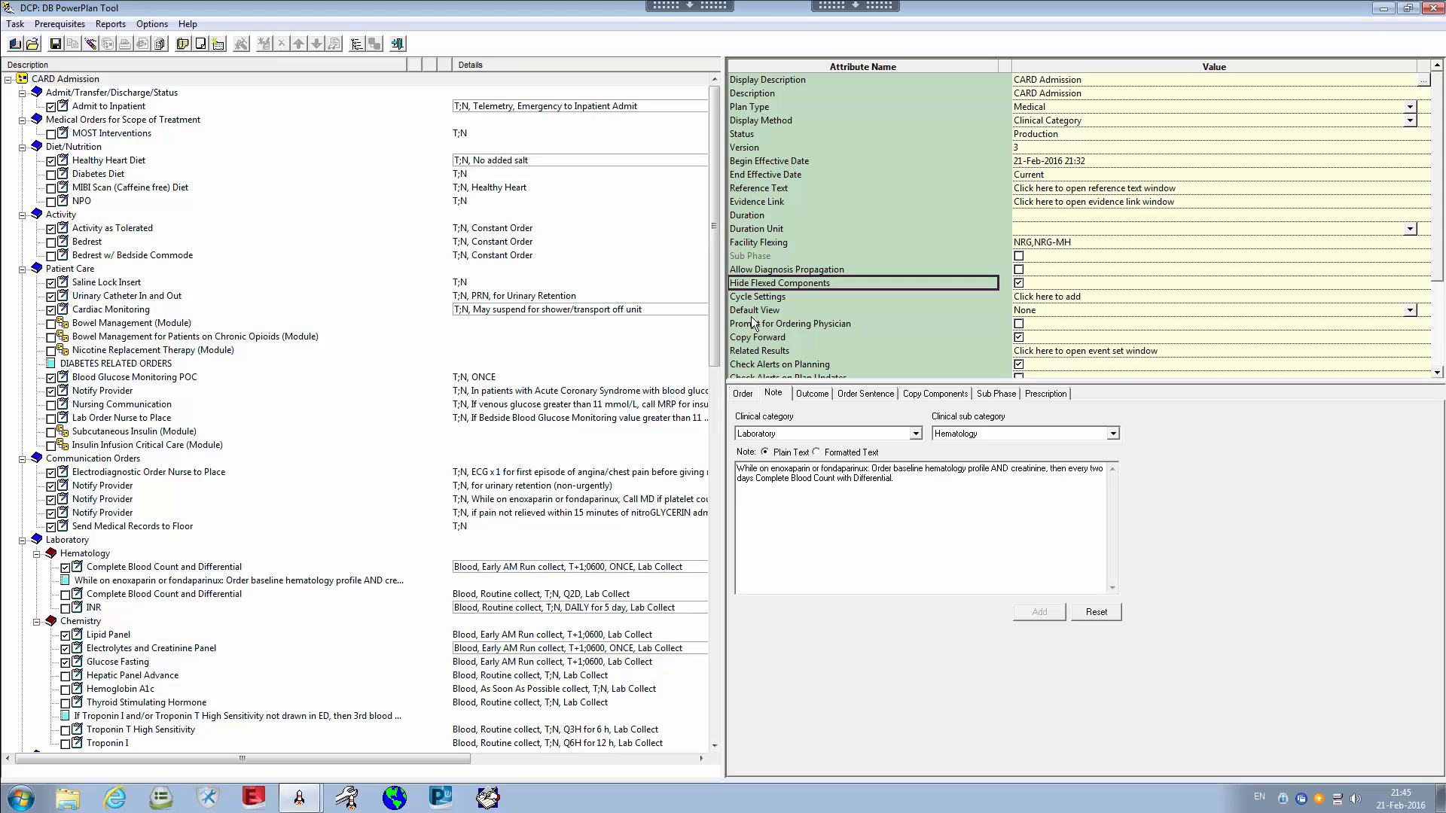
{"action": "left_click", "coordinate": [759, 298]}
{"action": "key", "text": "Up"}
{"action": "left_click", "coordinate": [764, 295]}
{"action": "left_click", "coordinate": [805, 279]}
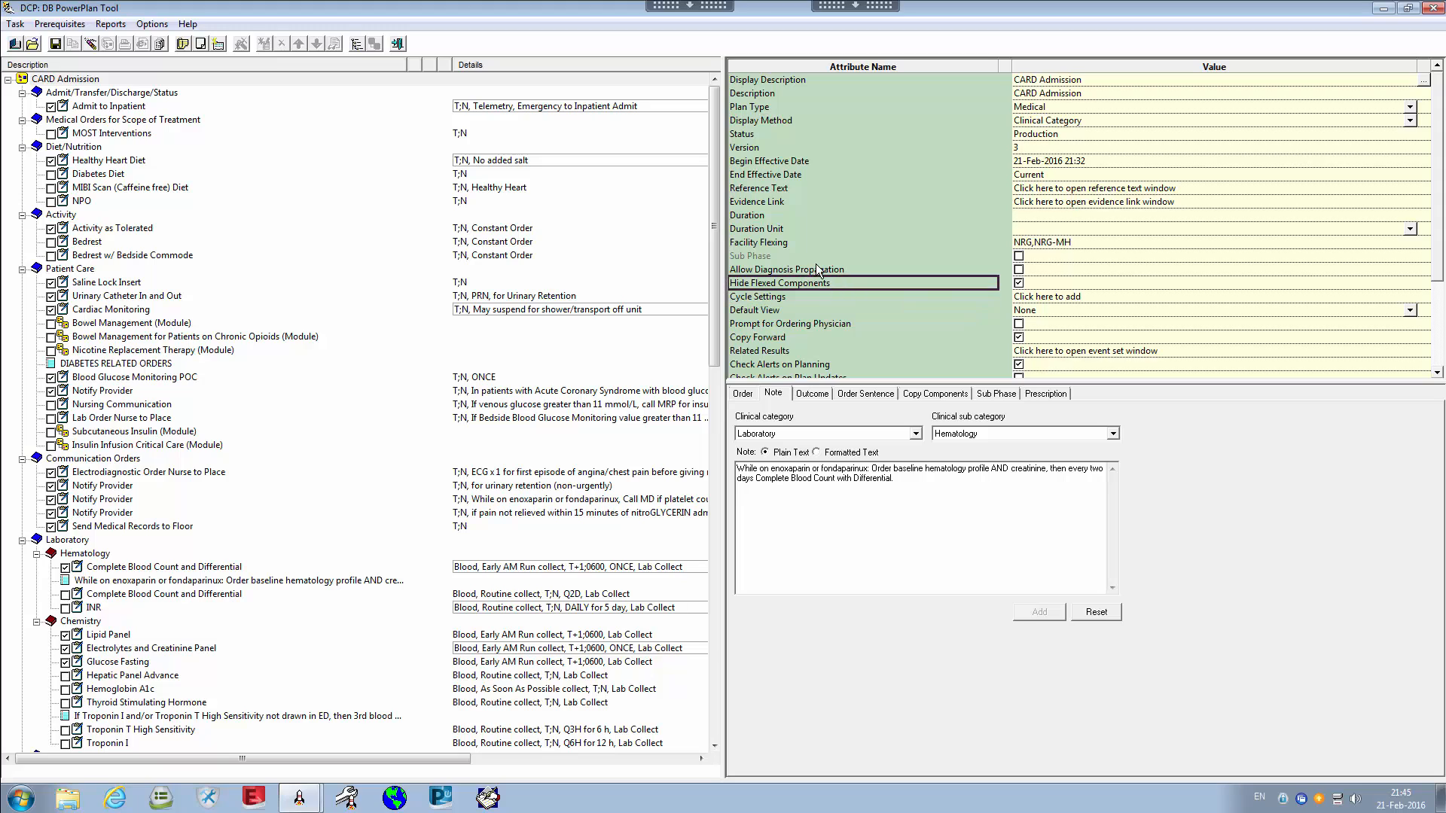
{"action": "left_click", "coordinate": [760, 299]}
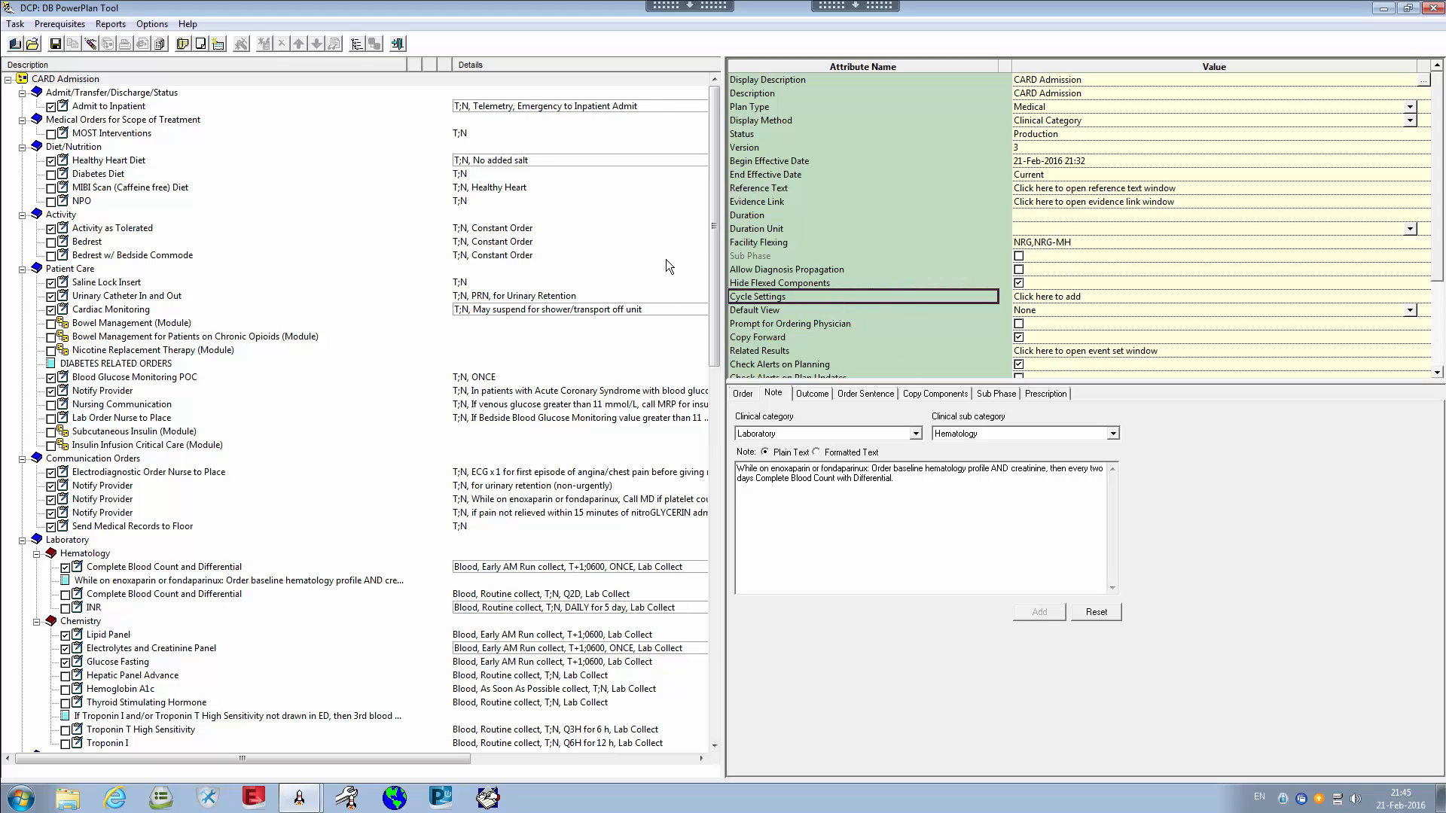
{"action": "left_click", "coordinate": [802, 313]}
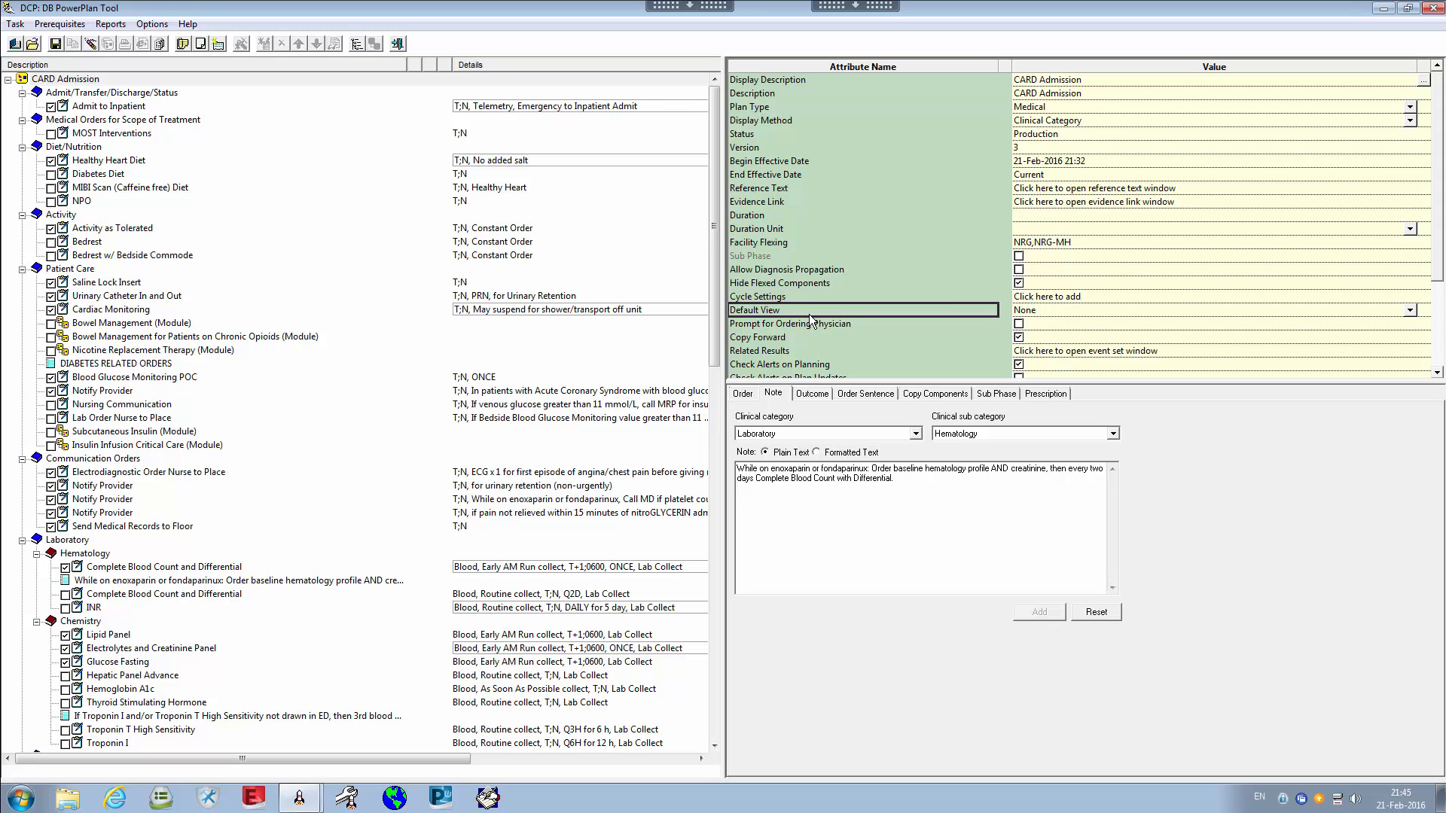
{"action": "left_click", "coordinate": [874, 328]}
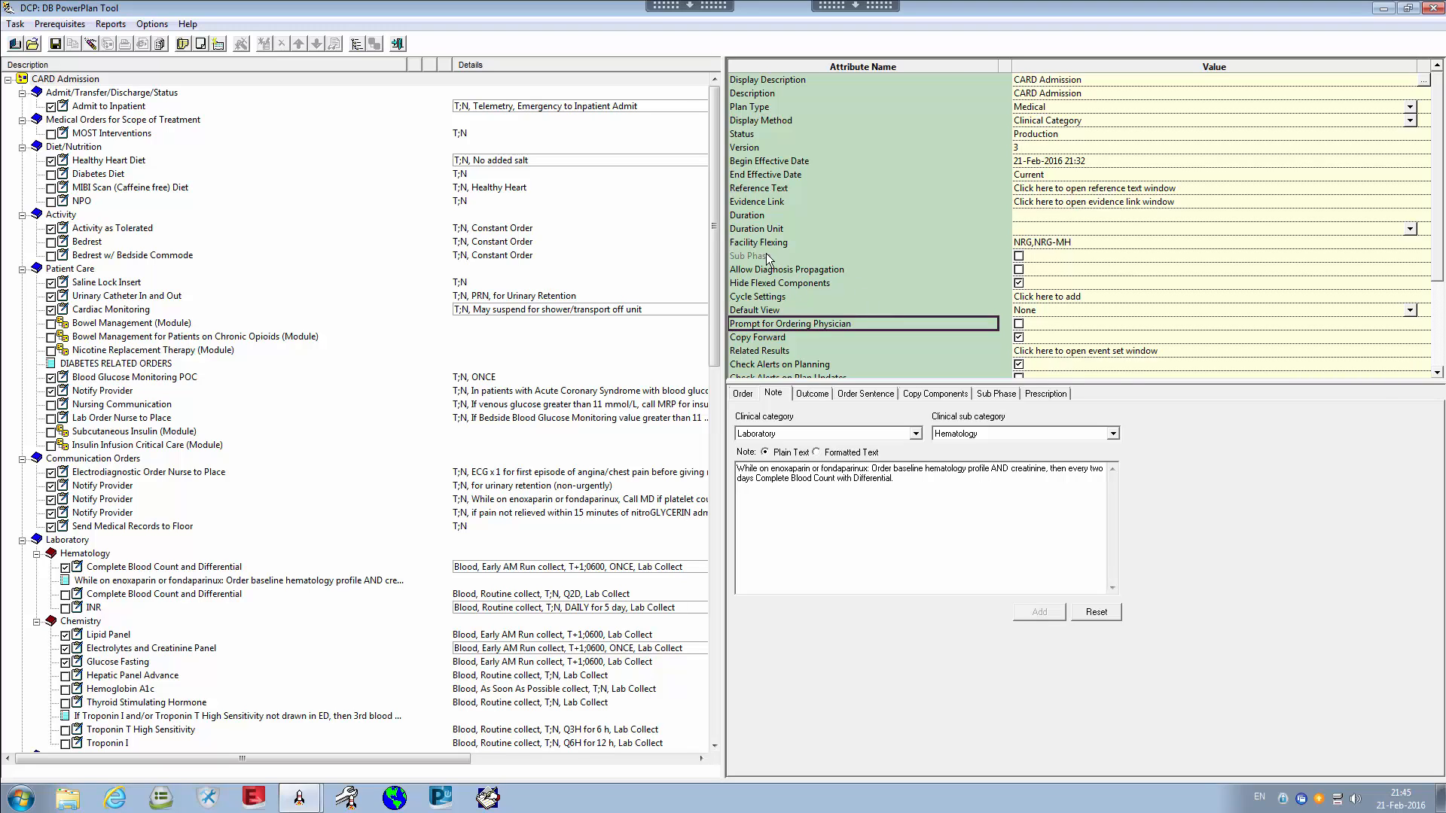
{"action": "left_click", "coordinate": [844, 337]}
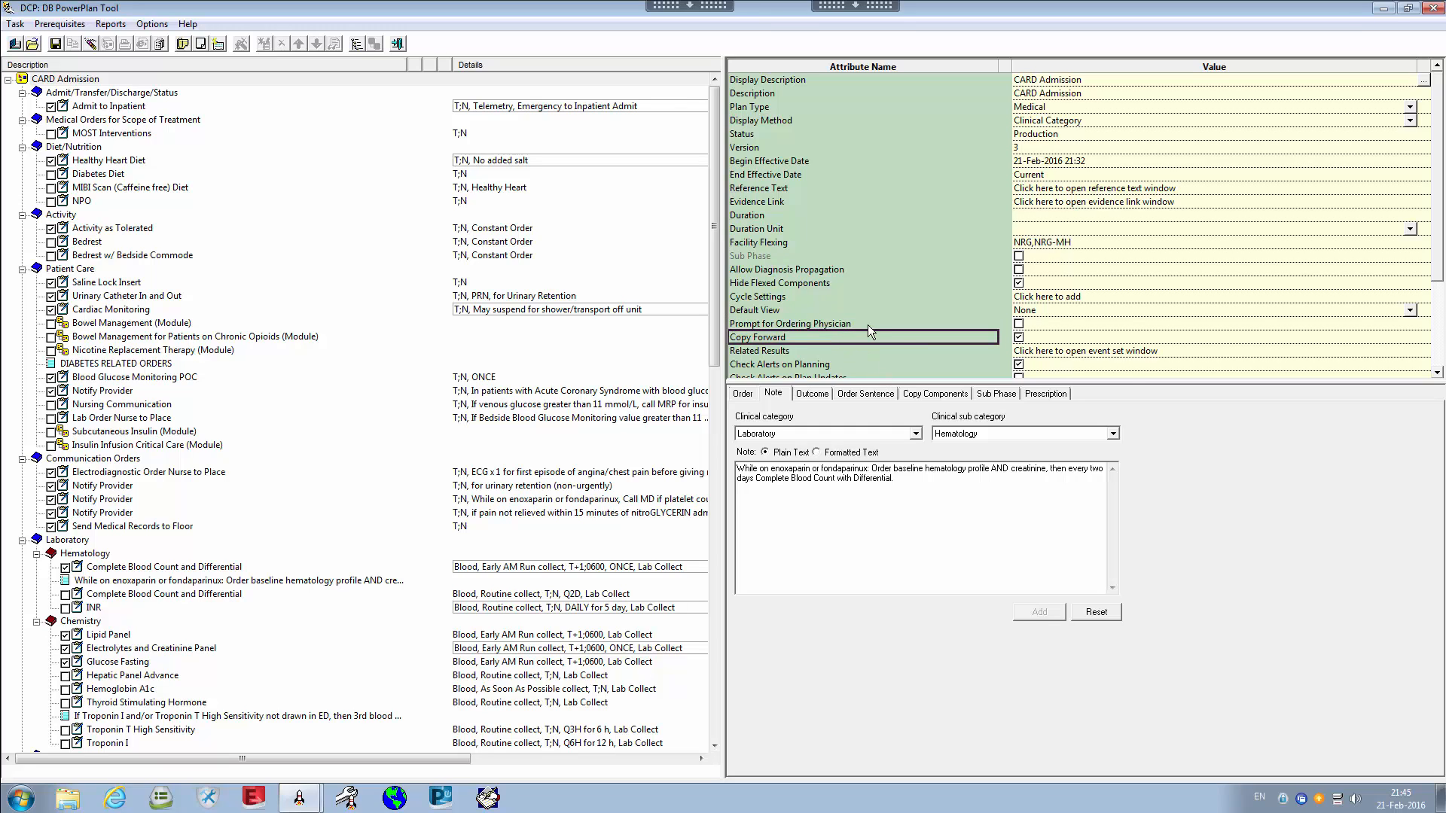
{"action": "scroll", "coordinate": [896, 333], "scroll_direction": "down", "scroll_amount": 1}
{"action": "left_click", "coordinate": [833, 310]}
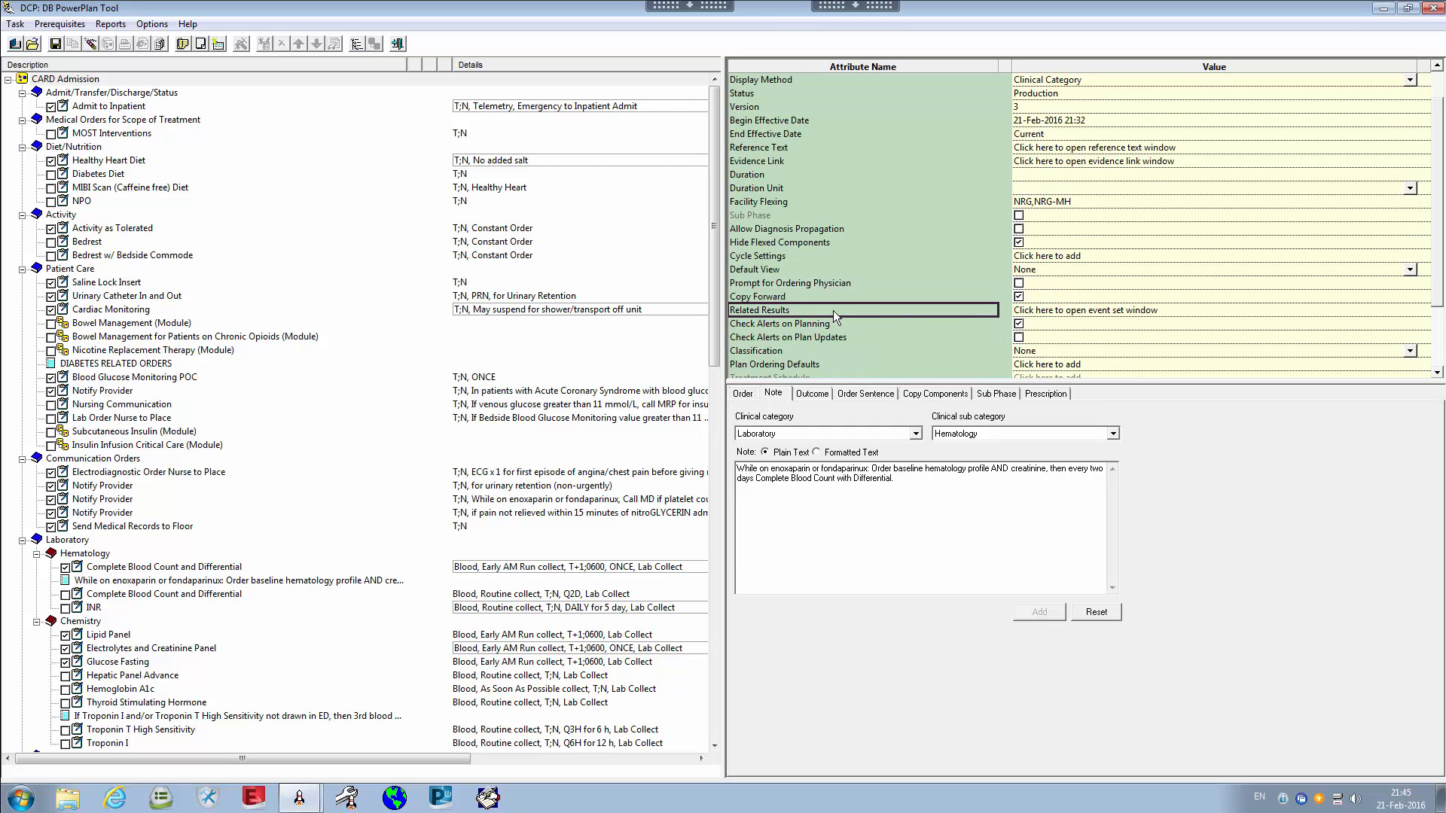
{"action": "left_click", "coordinate": [861, 325]}
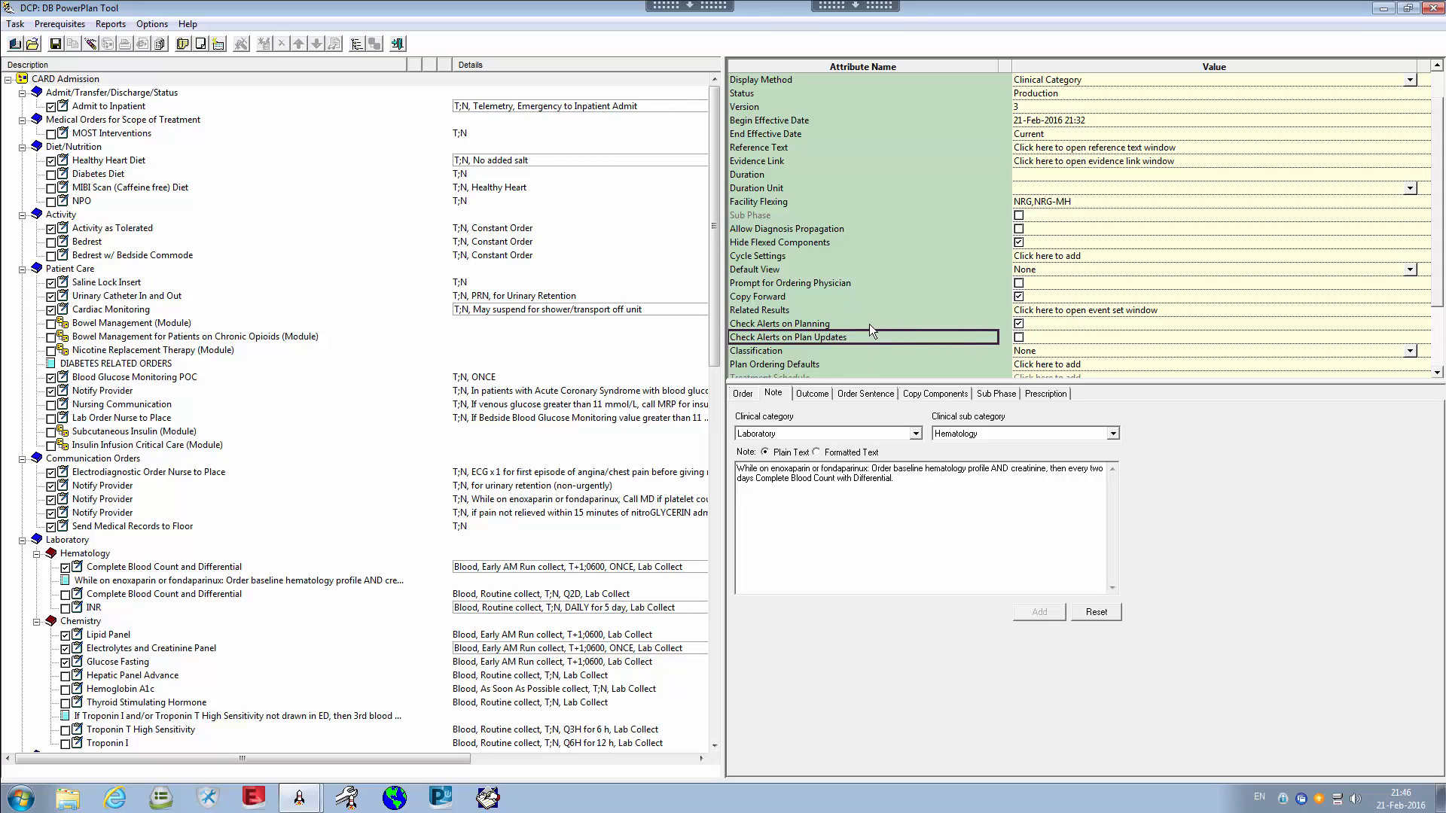
{"action": "scroll", "coordinate": [895, 319], "scroll_direction": "down", "scroll_amount": 2}
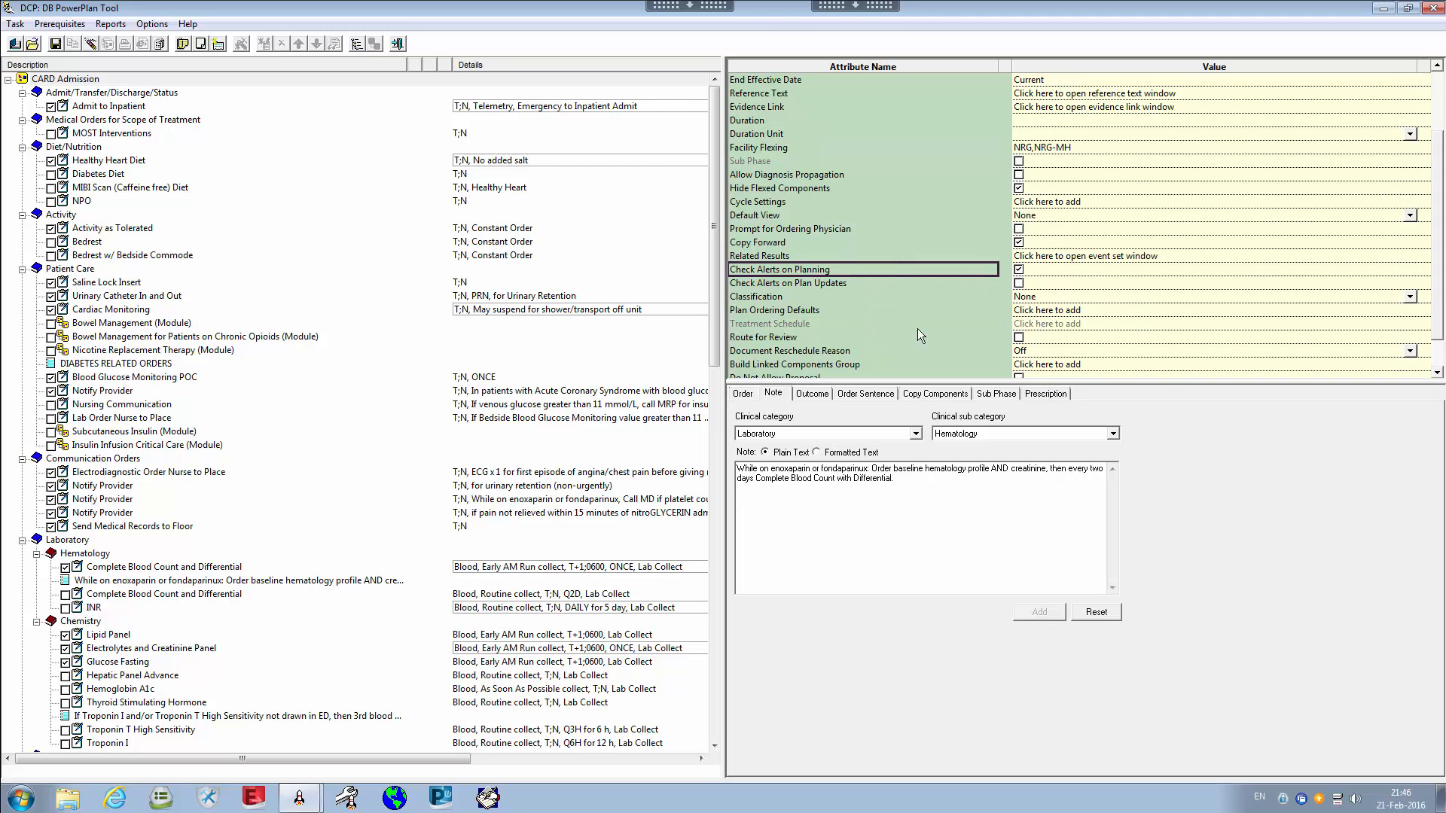
{"action": "scroll", "coordinate": [835, 283], "scroll_direction": "down", "scroll_amount": 1}
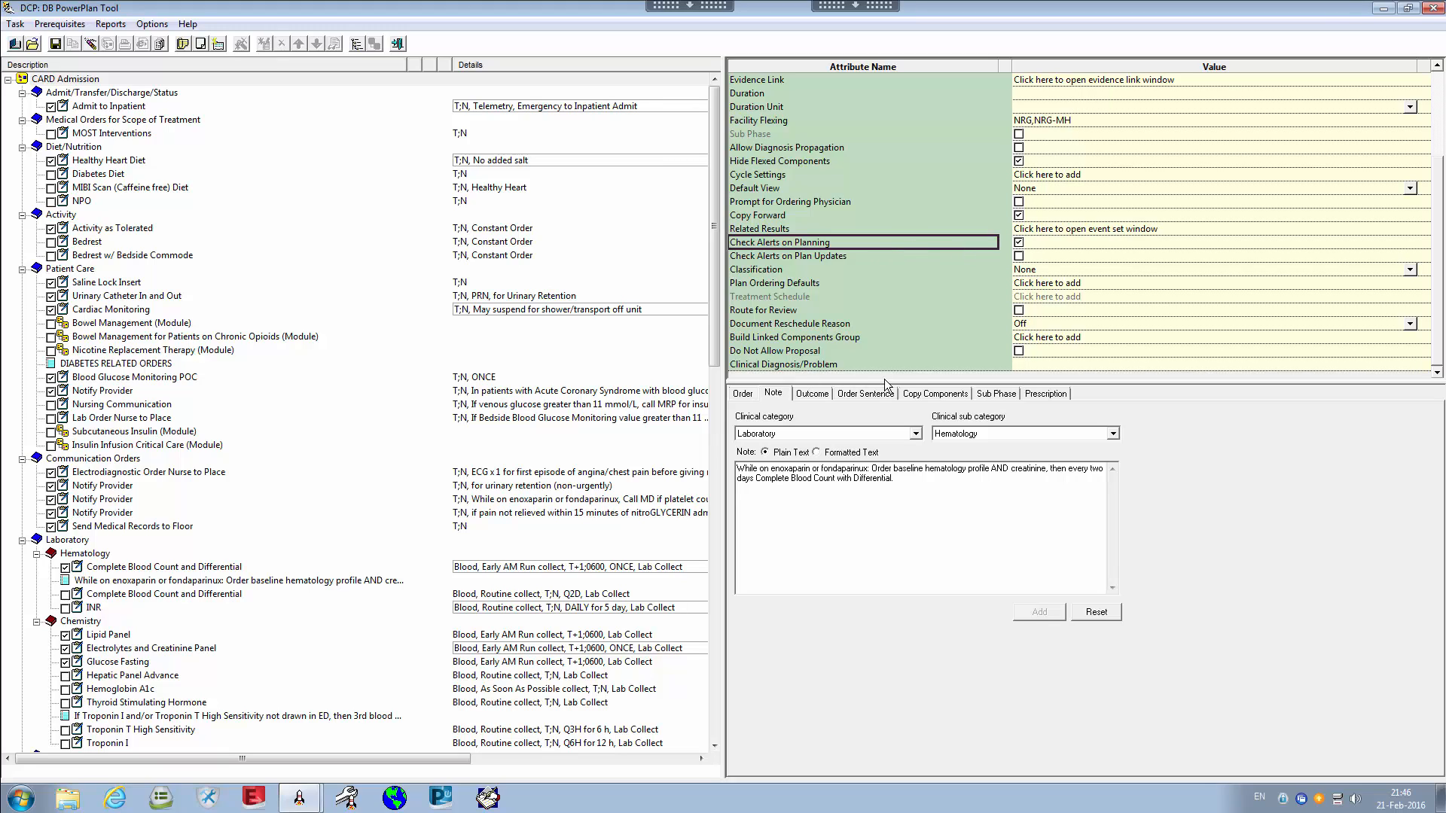
{"action": "left_click", "coordinate": [821, 282]}
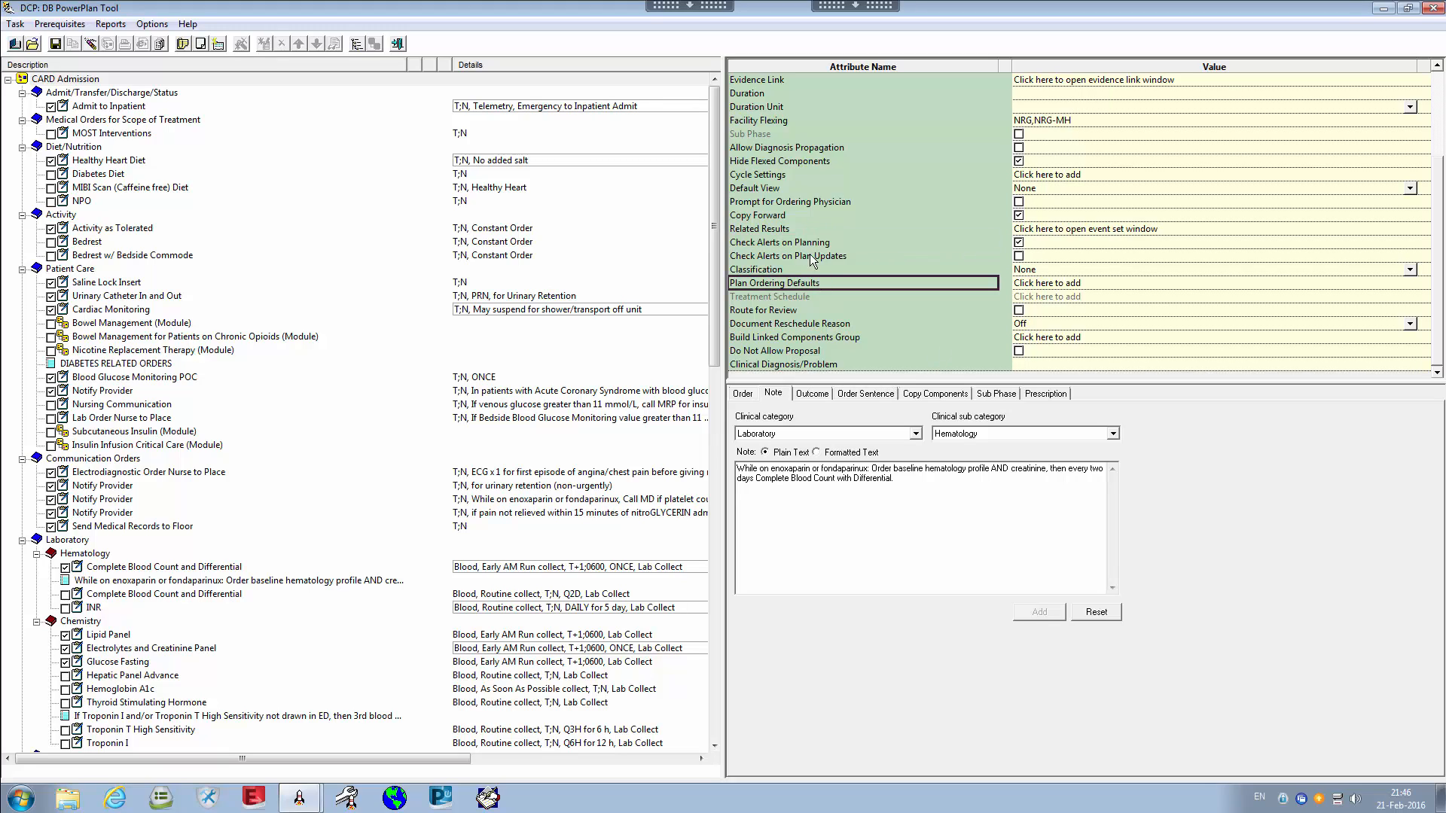
{"action": "left_click", "coordinate": [828, 271]}
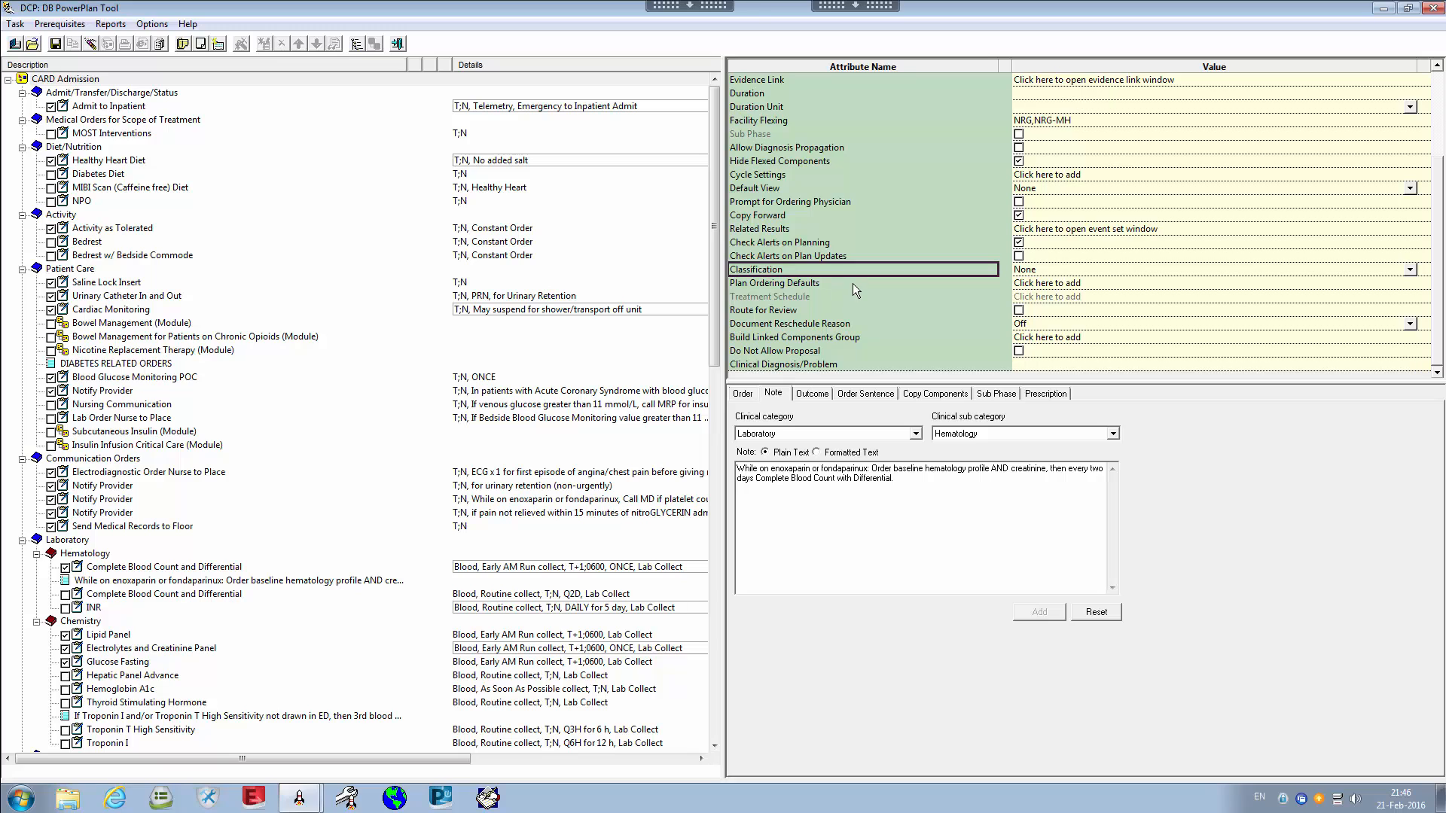
{"action": "left_click", "coordinate": [853, 283]}
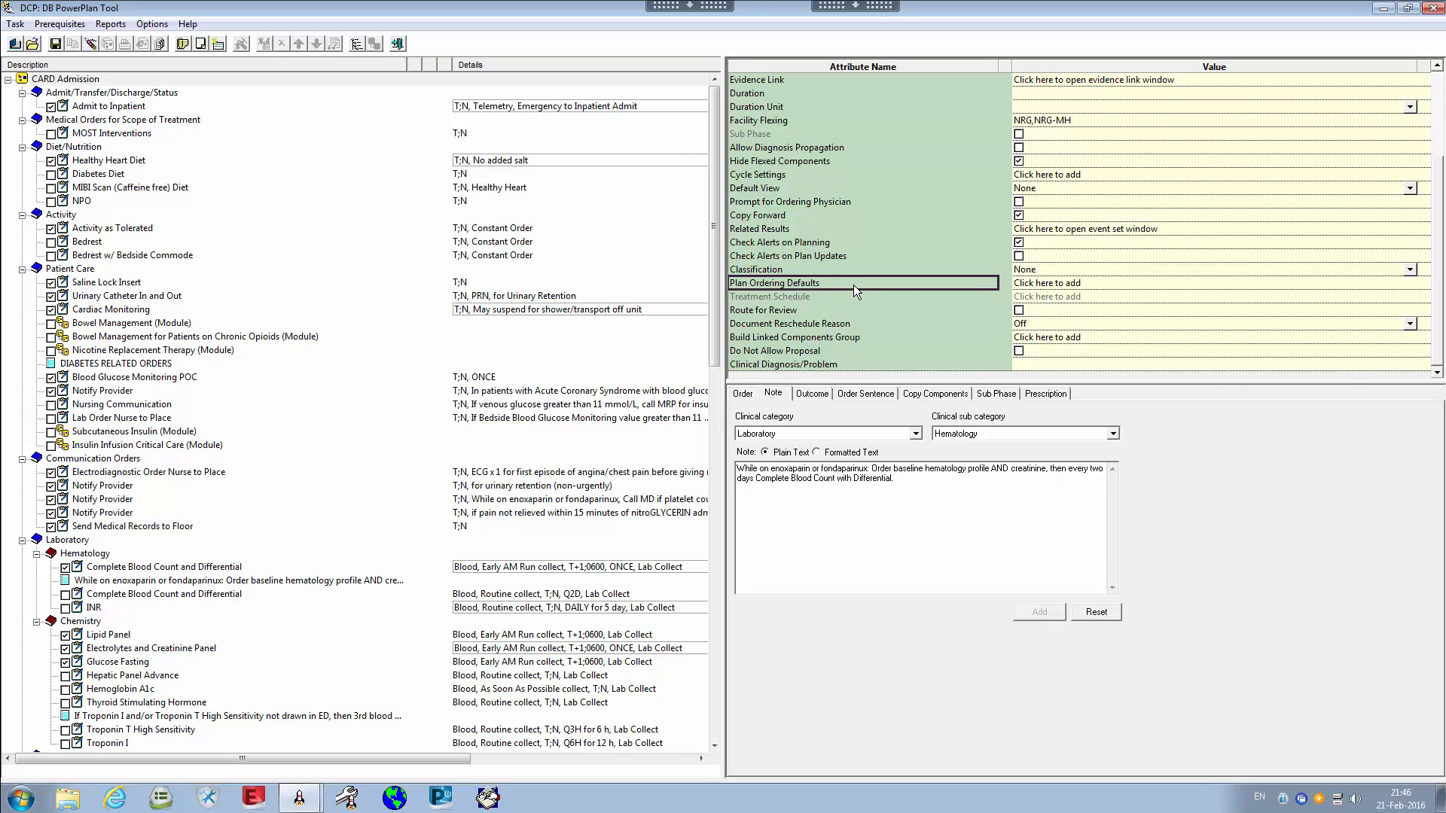
{"action": "scroll", "coordinate": [853, 284], "scroll_direction": "up", "scroll_amount": 3}
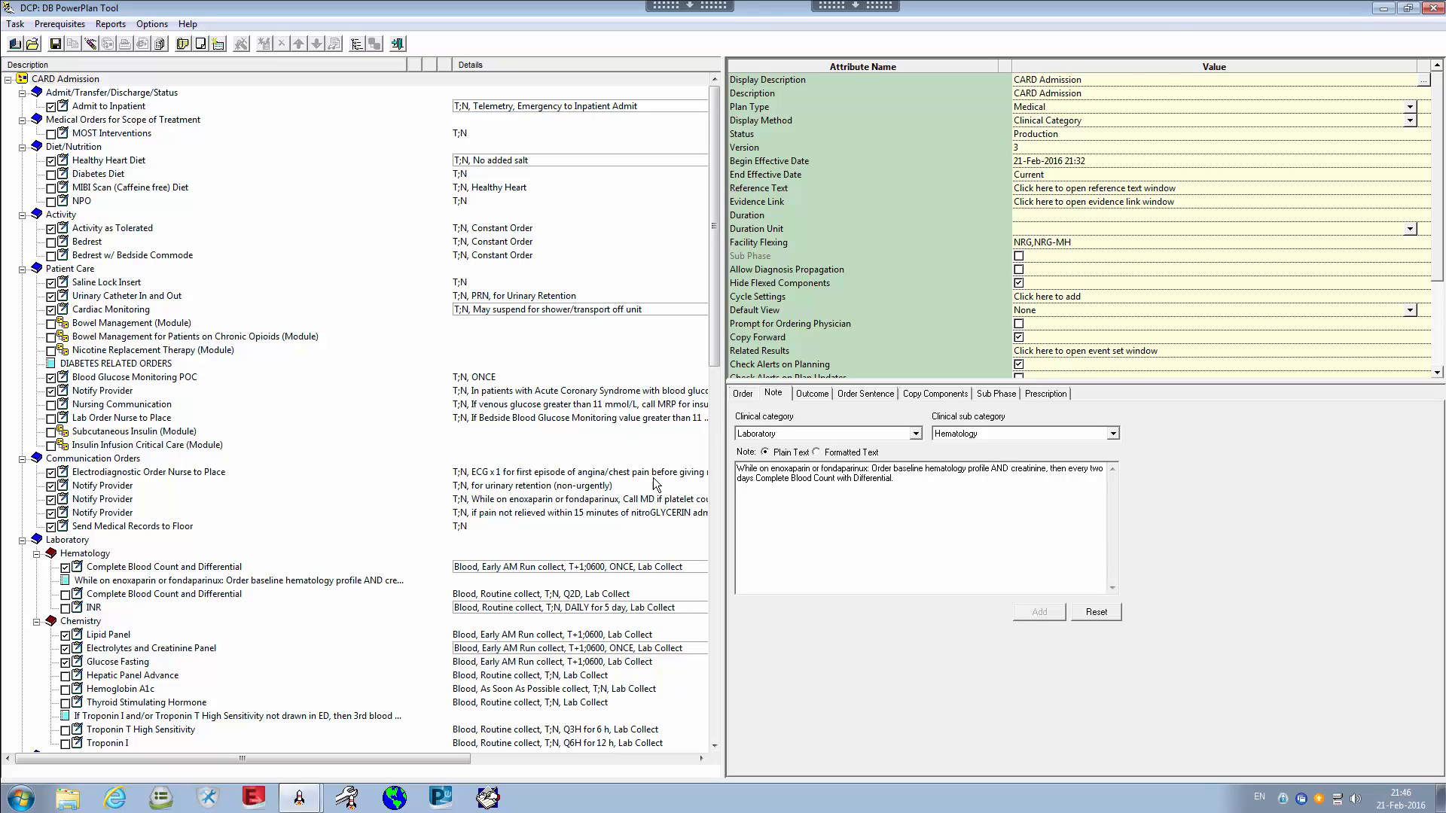
{"action": "scroll", "coordinate": [799, 342], "scroll_direction": "down", "scroll_amount": 3}
{"action": "left_click", "coordinate": [815, 351]}
{"action": "scroll", "coordinate": [817, 351], "scroll_direction": "up", "scroll_amount": 3}
{"action": "scroll", "coordinate": [821, 356], "scroll_direction": "up", "scroll_amount": 1}
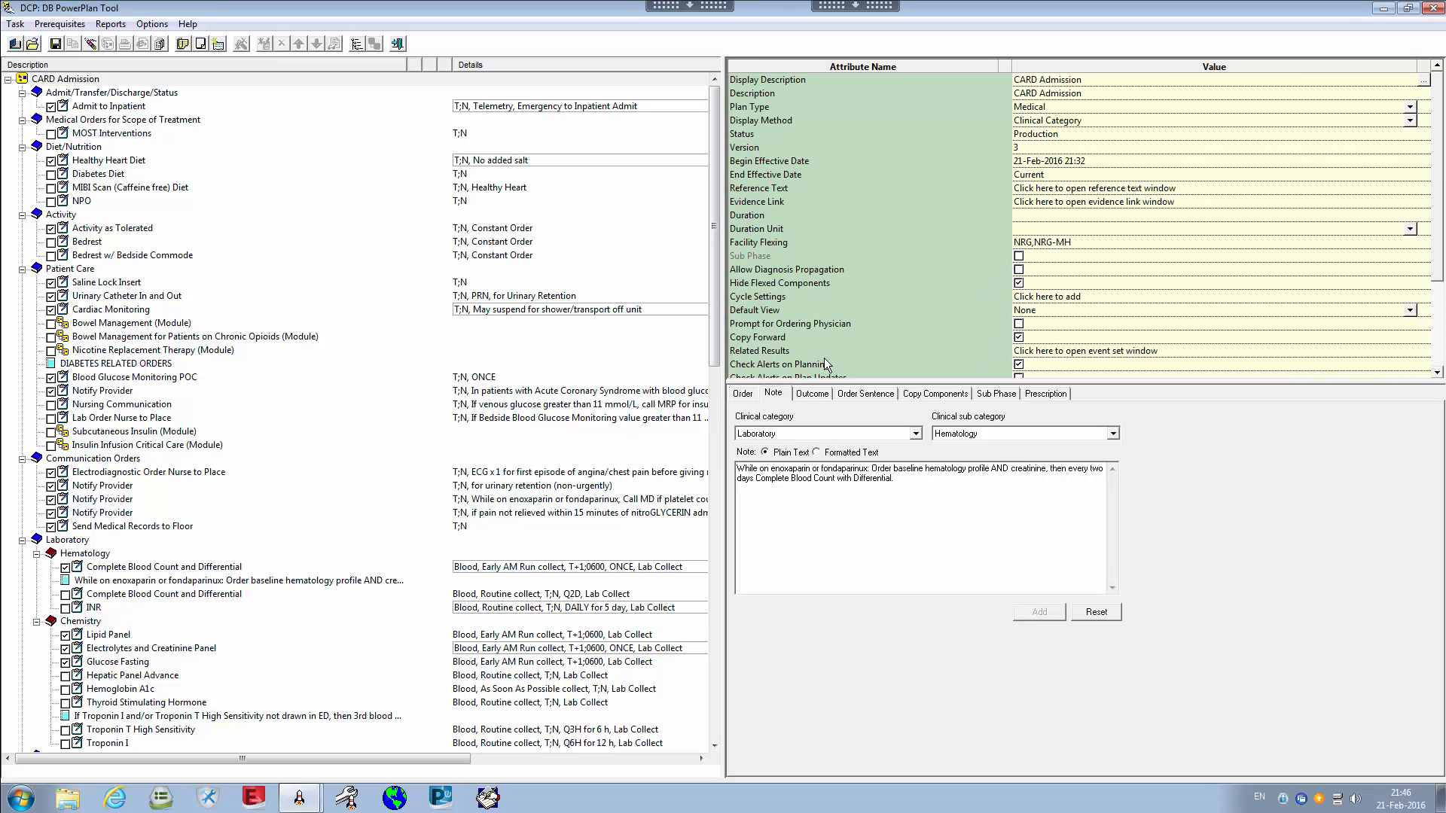